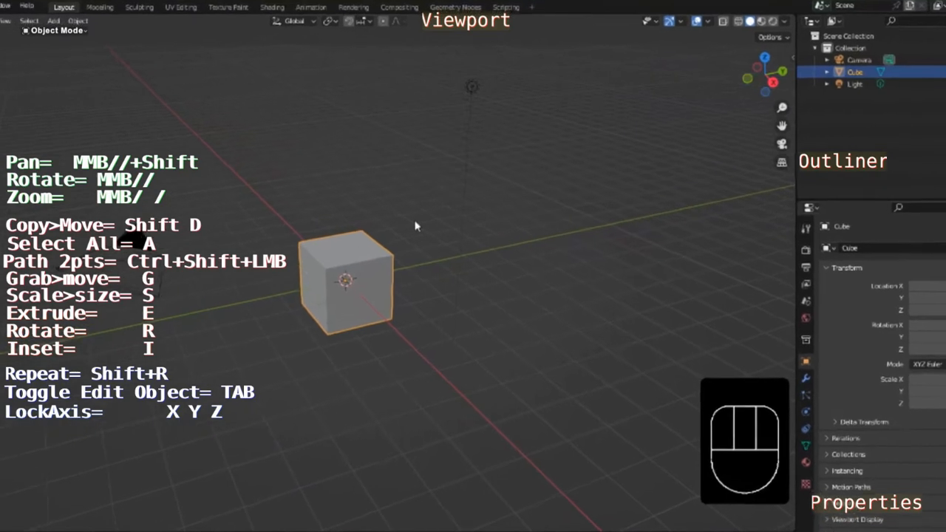
- Delete the default cube and hide the camera in the viewport
{"action": "key", "text": "x"}
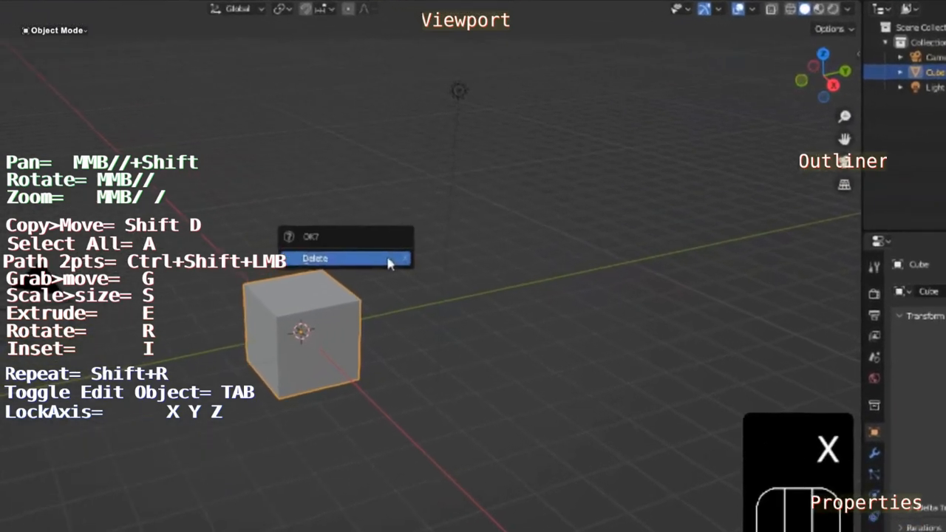
{"action": "left_click", "coordinate": [210, 301]}
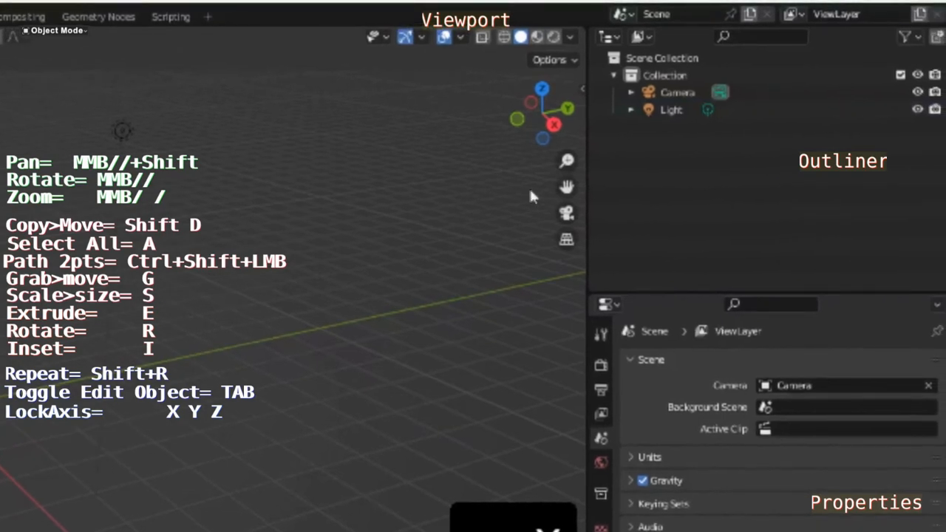
{"action": "left_click", "coordinate": [917, 92]}
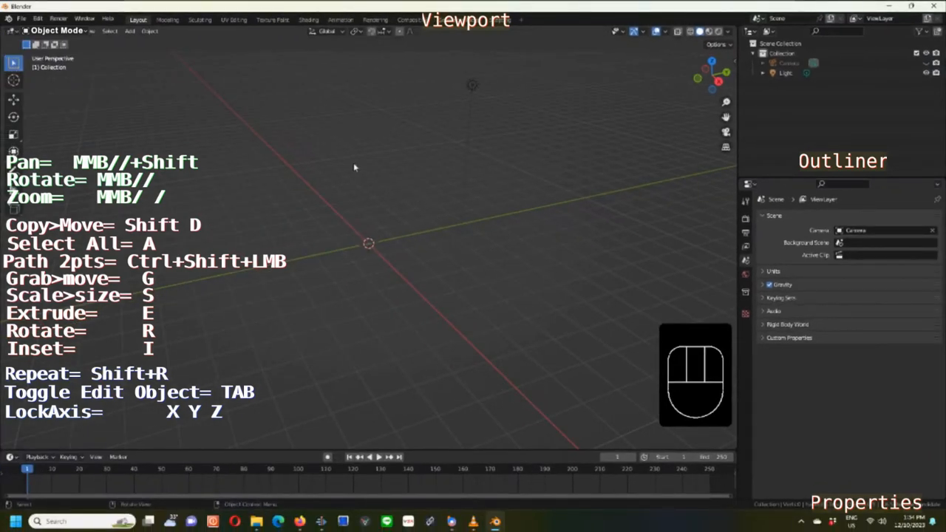
- Add a plane mesh at the scene's origin
{"action": "left_click", "coordinate": [130, 31]}
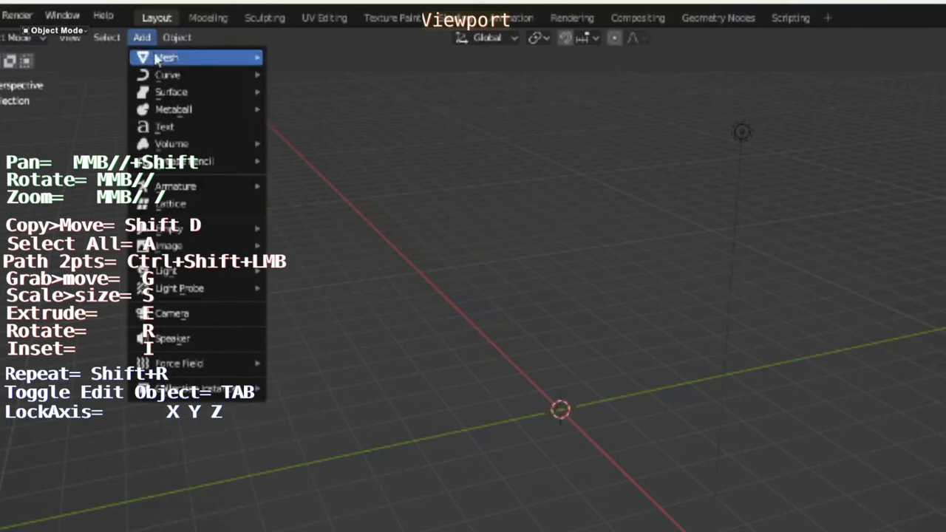
{"action": "mouse_move", "coordinate": [221, 59]}
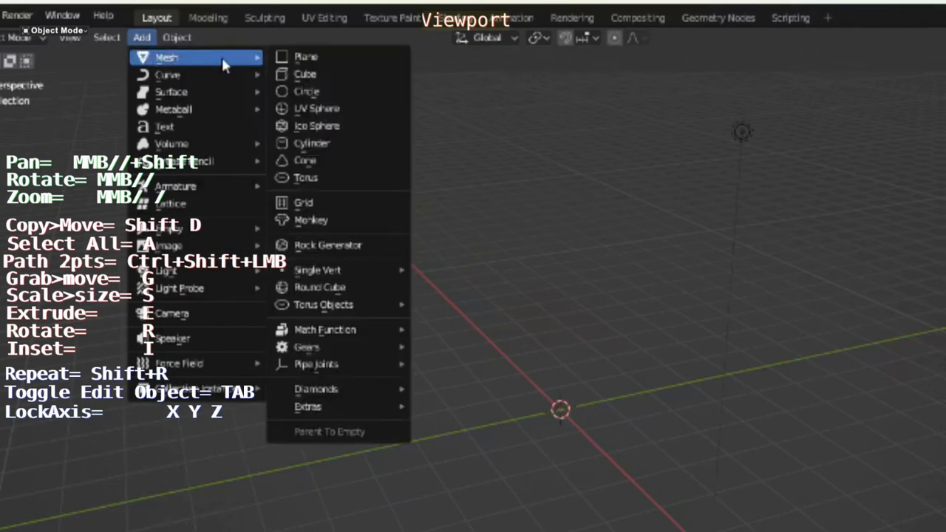
{"action": "left_click", "coordinate": [332, 60]}
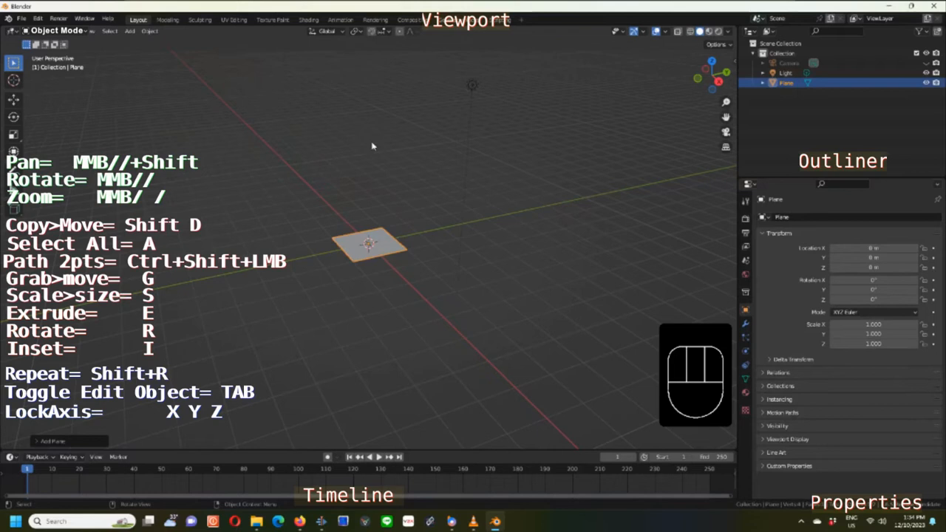
- Set the plane's X and Y dimensions to 1 m
{"action": "left_click", "coordinate": [387, 244]}
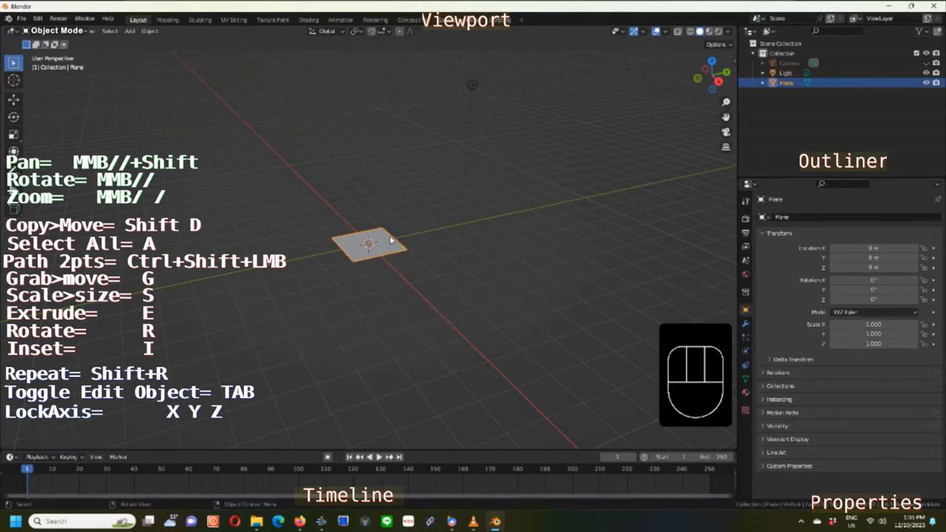
{"action": "key", "text": "n"}
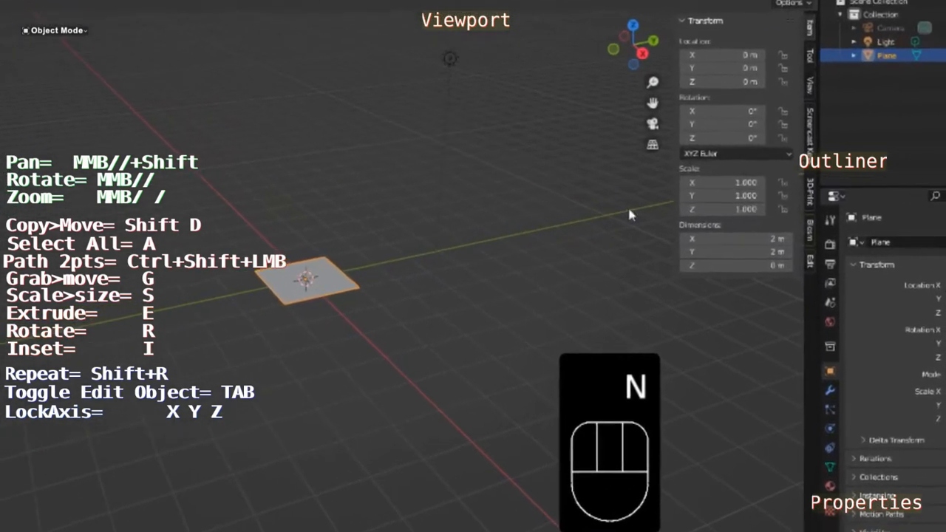
{"action": "left_click", "coordinate": [743, 244]}
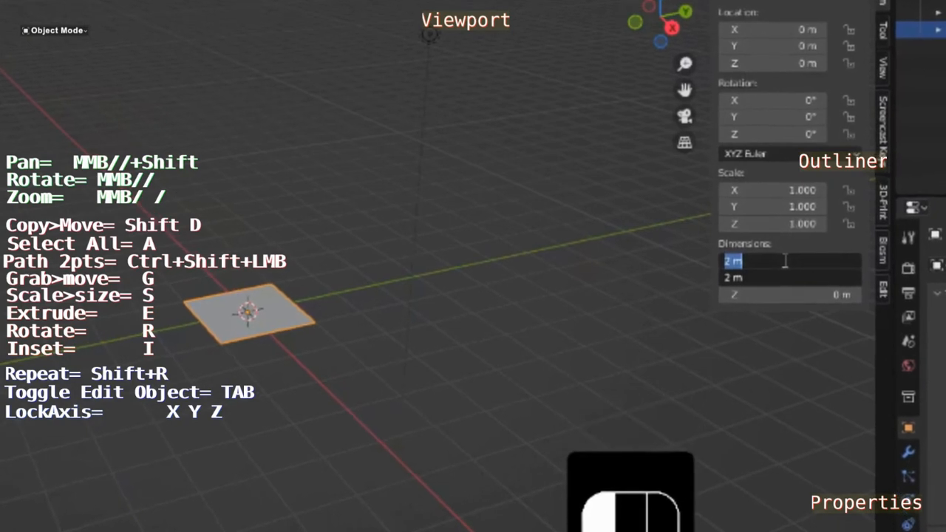
{"action": "type", "text": "1"}
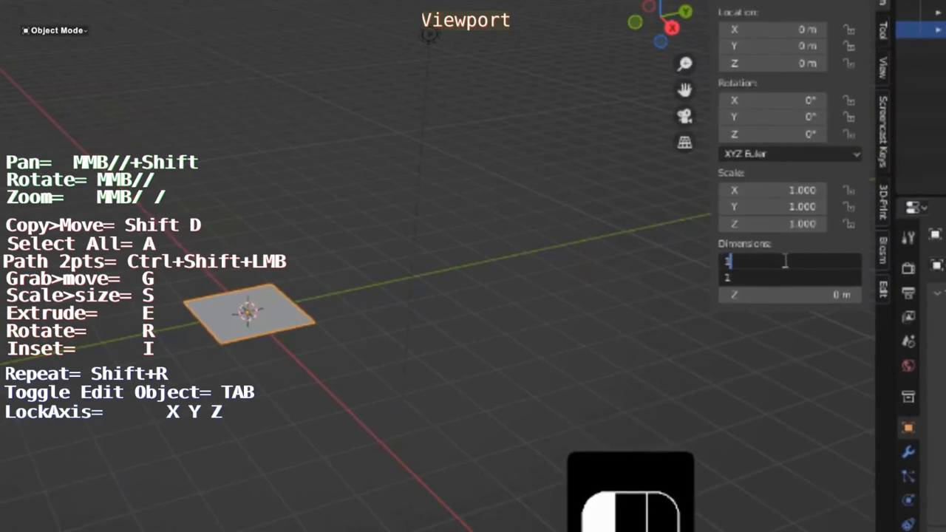
{"action": "key", "text": "Return"}
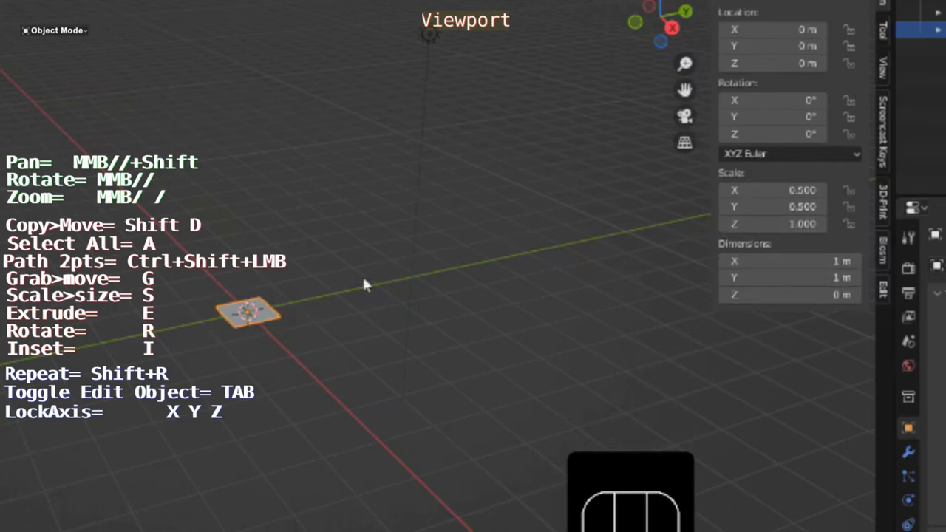
- Apply the scale of the resized plane
{"action": "left_click", "coordinate": [270, 307]}
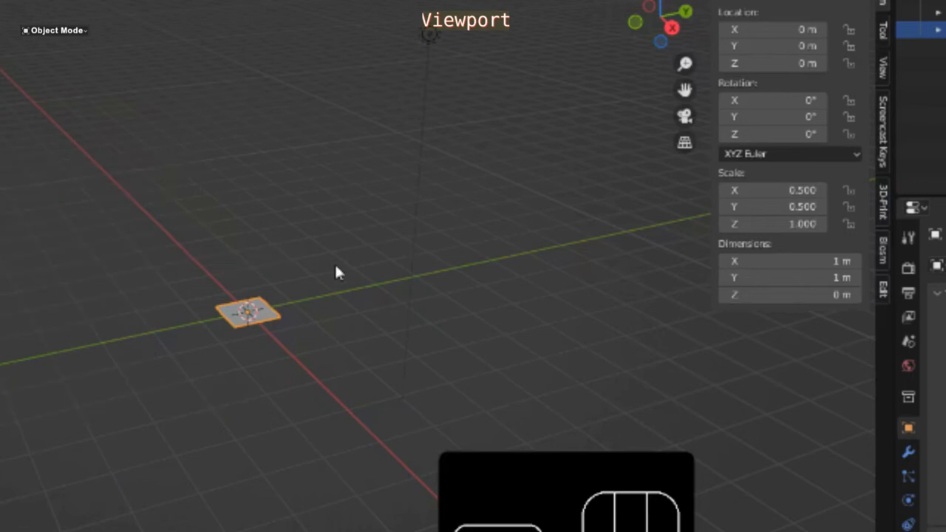
{"action": "key", "text": "ctrl+a"}
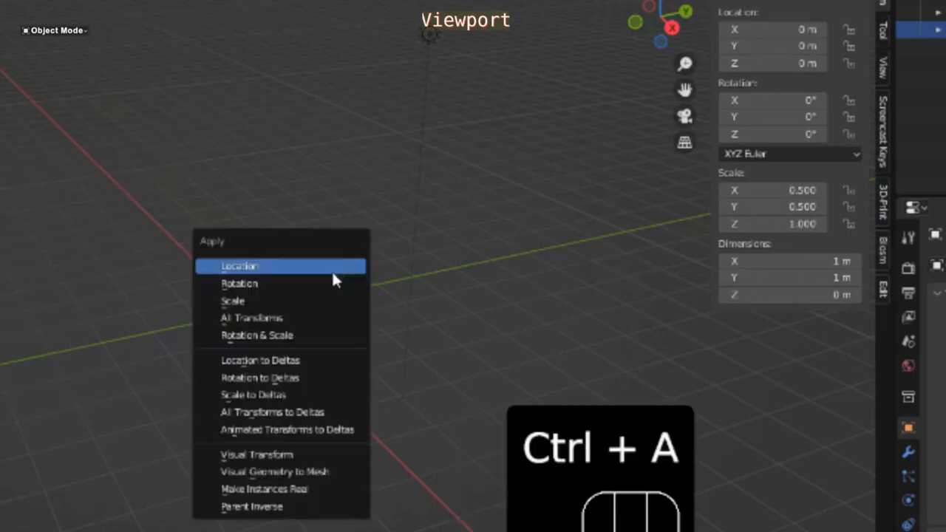
{"action": "left_click", "coordinate": [323, 302]}
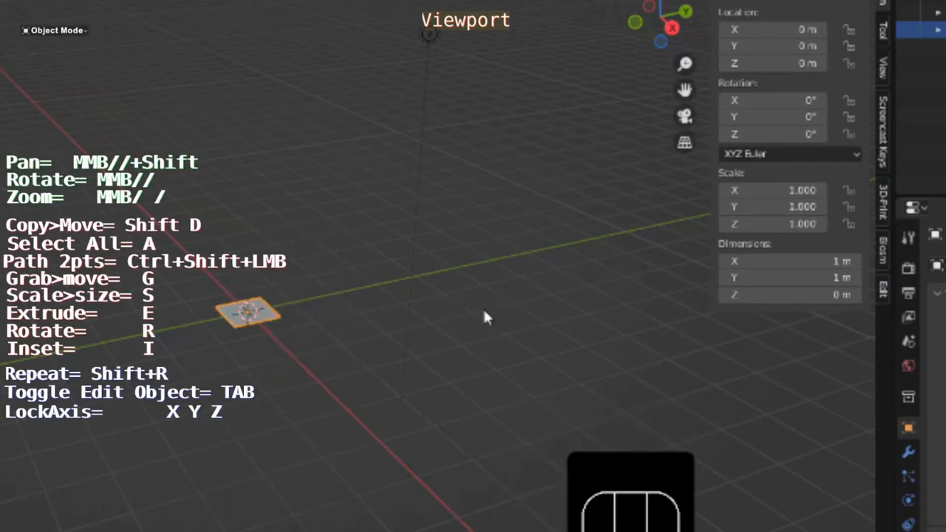
- Enter Edit Mode on the plane and subdivide it with 3 cuts
{"action": "scroll", "coordinate": [261, 329], "scroll_direction": "up", "scroll_amount": 10}
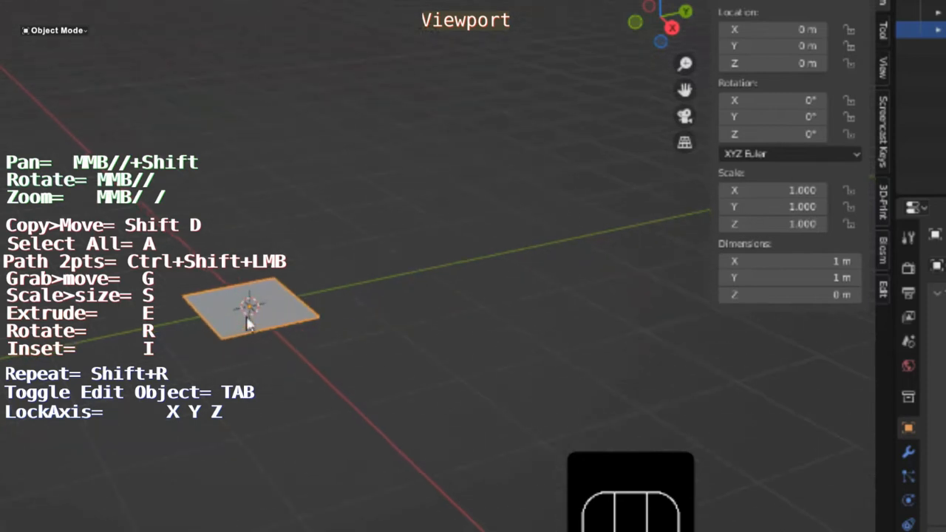
{"action": "scroll", "coordinate": [248, 325], "scroll_direction": "up", "scroll_amount": 2}
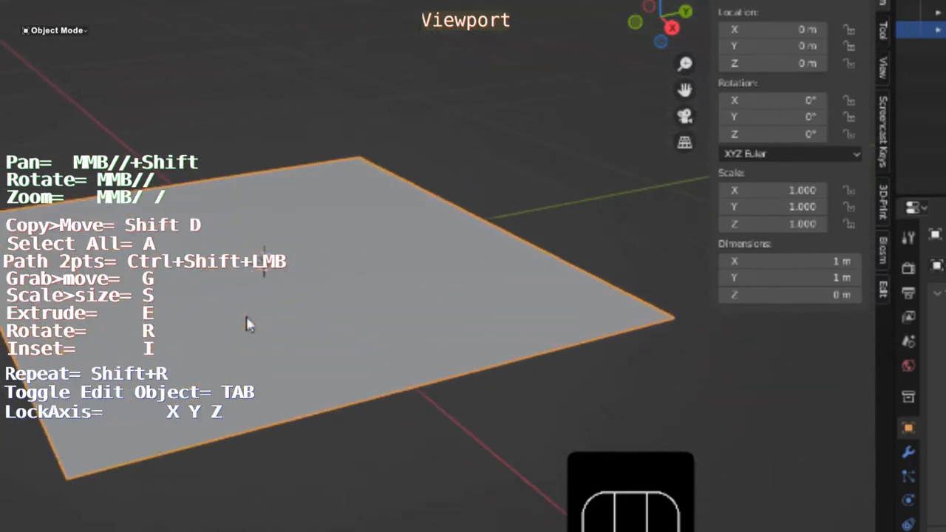
{"action": "scroll", "coordinate": [248, 324], "scroll_direction": "up", "scroll_amount": 1}
{"action": "scroll", "coordinate": [248, 325], "scroll_direction": "down", "scroll_amount": 1}
{"action": "key", "text": "Tab"}
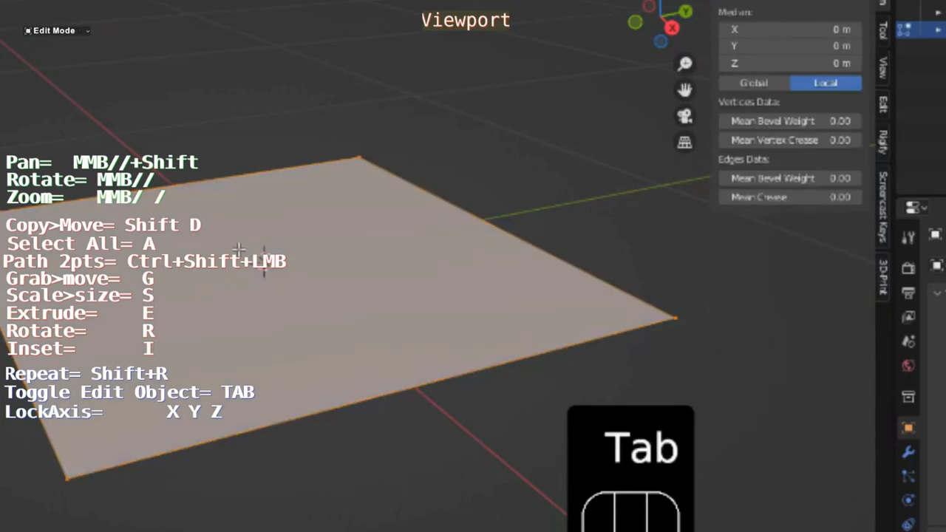
{"action": "right_click", "coordinate": [215, 236]}
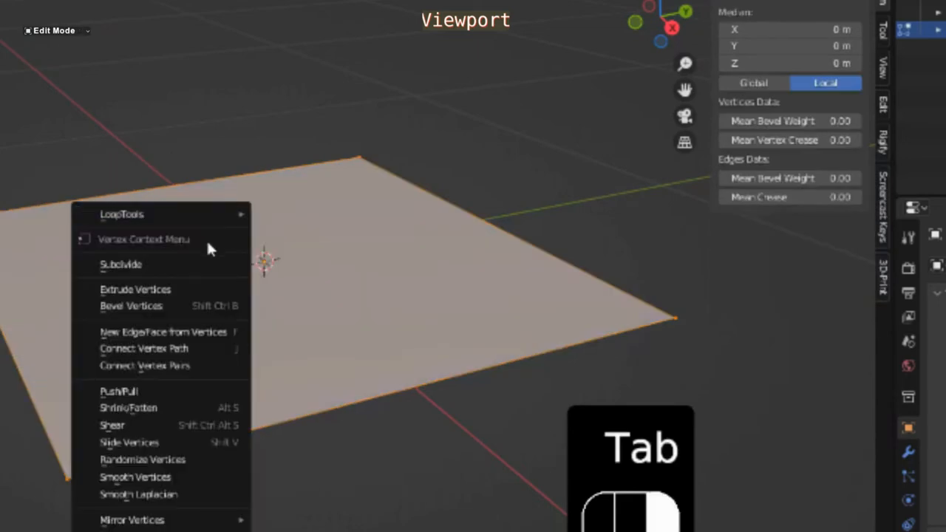
{"action": "left_click", "coordinate": [186, 271]}
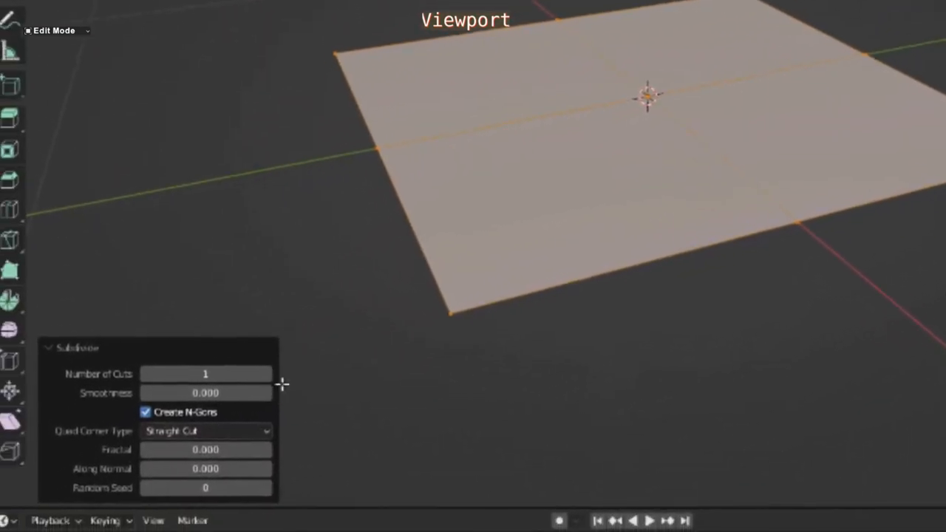
{"action": "left_click", "coordinate": [270, 373]}
{"action": "left_click", "coordinate": [270, 374]}
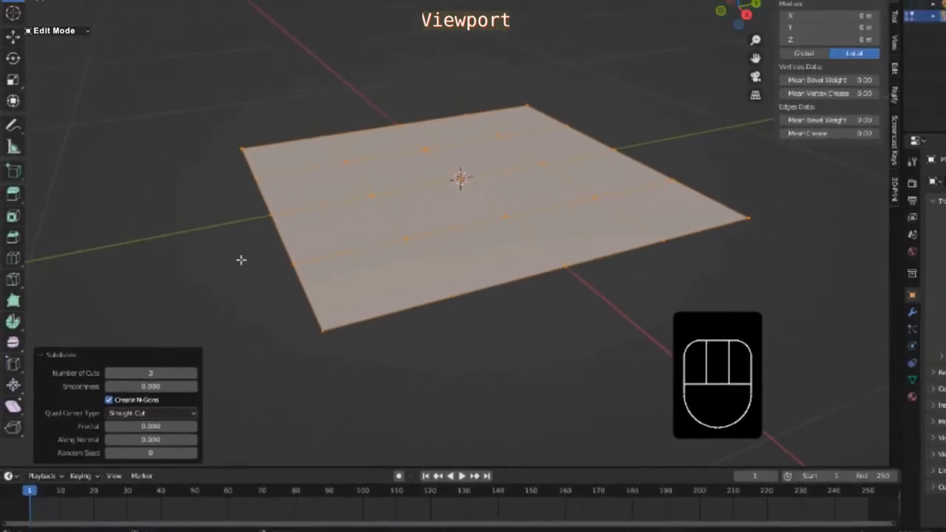
- In top view, select the plane's entire mesh and move it about 1.5 m along the positive X axis
{"action": "key", "text": "KP_7"}
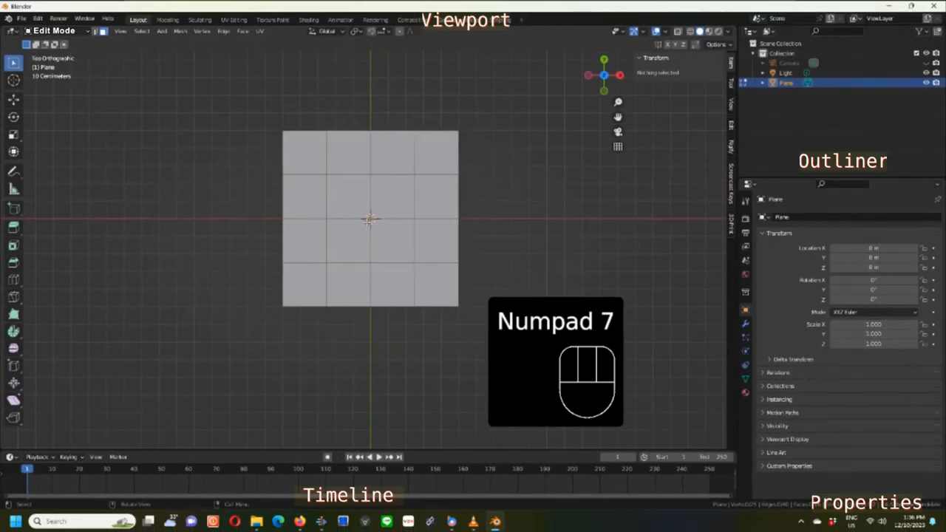
{"action": "key", "text": "a"}
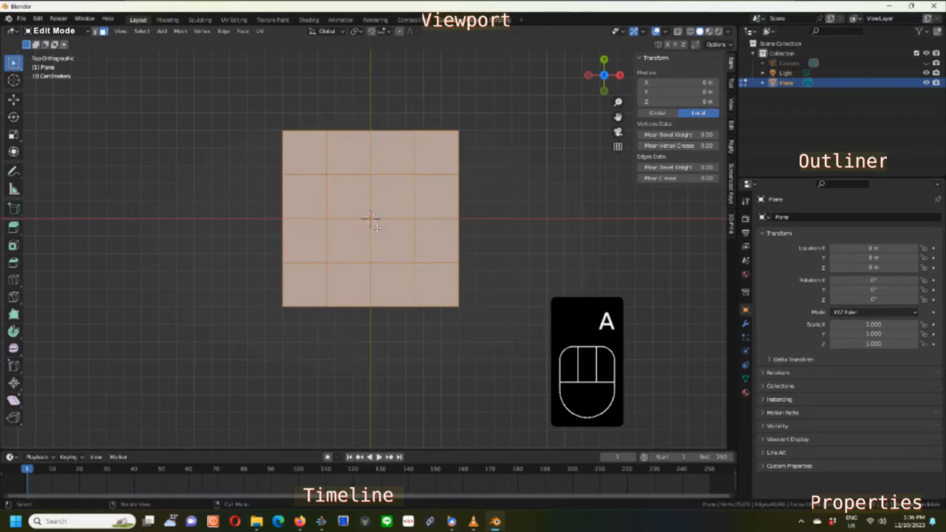
{"action": "key", "text": "g"}
{"action": "key", "text": "x"}
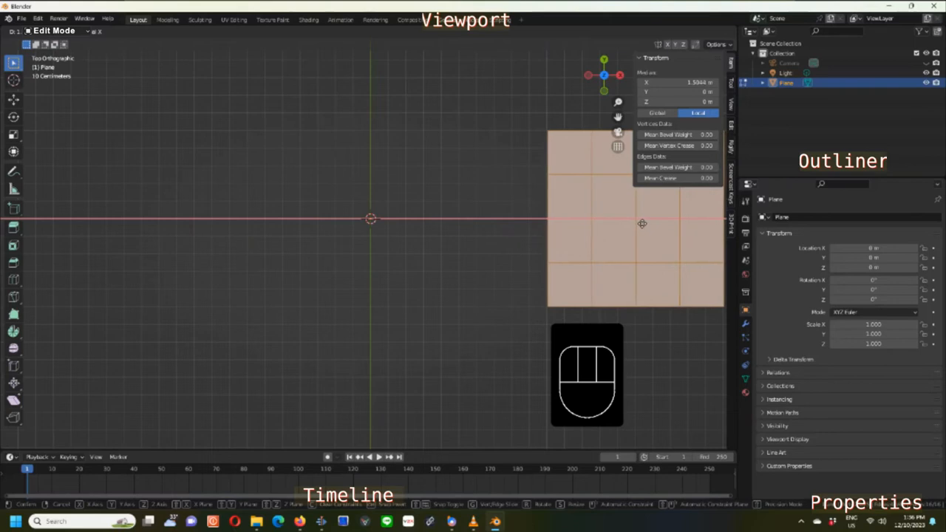
{"action": "left_click", "coordinate": [642, 224]}
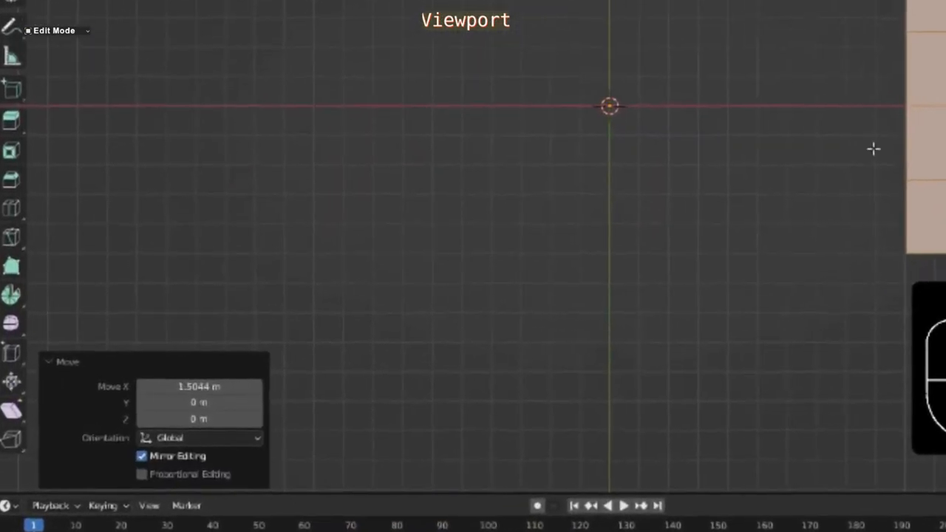
- Set the X distance of the mesh move to exactly 1.5 m
{"action": "left_click", "coordinate": [201, 386]}
{"action": "key", "text": "End"}
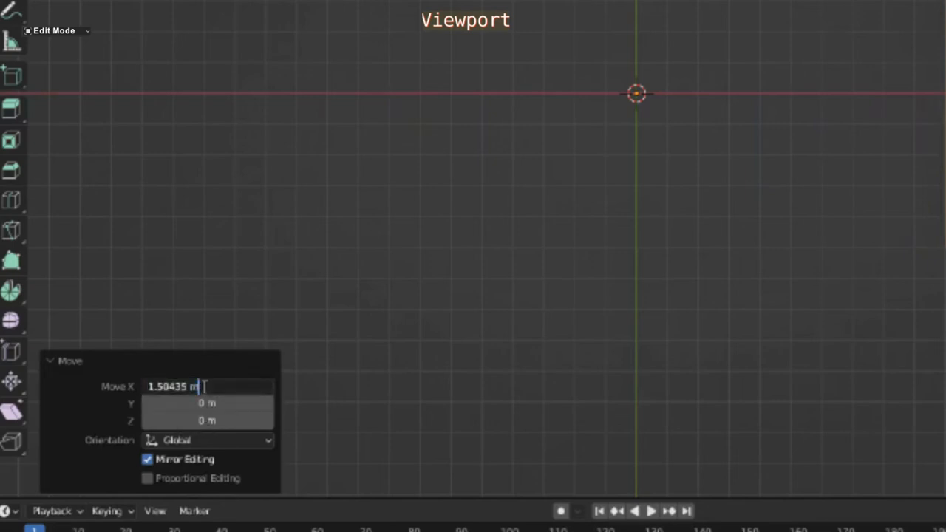
{"action": "key", "text": "shift+Left"}
{"action": "key", "text": "shift+Left"}
{"action": "key", "text": "shift+Left"}
{"action": "key", "text": "shift+Left"}
{"action": "key", "text": "shift+Left"}
{"action": "key", "text": "shift+Left"}
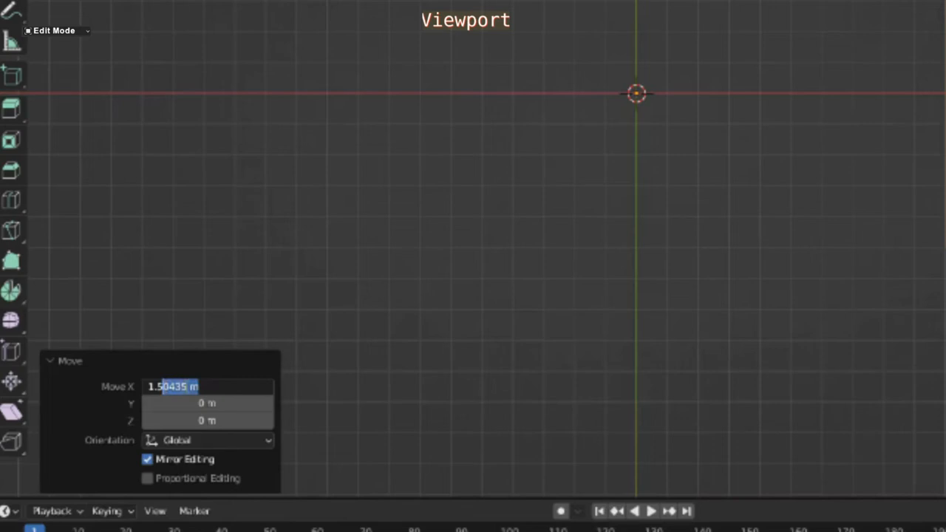
{"action": "key", "text": "BackSpace"}
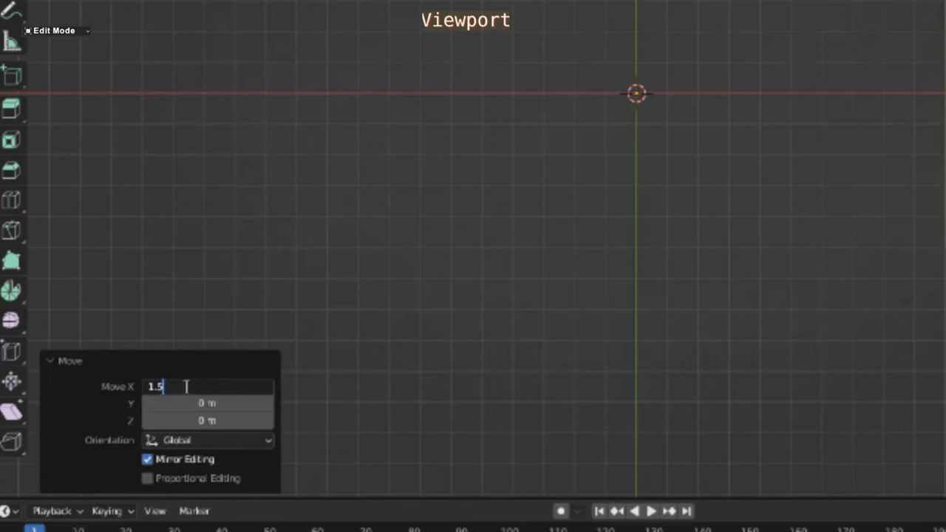
{"action": "key", "text": "Return"}
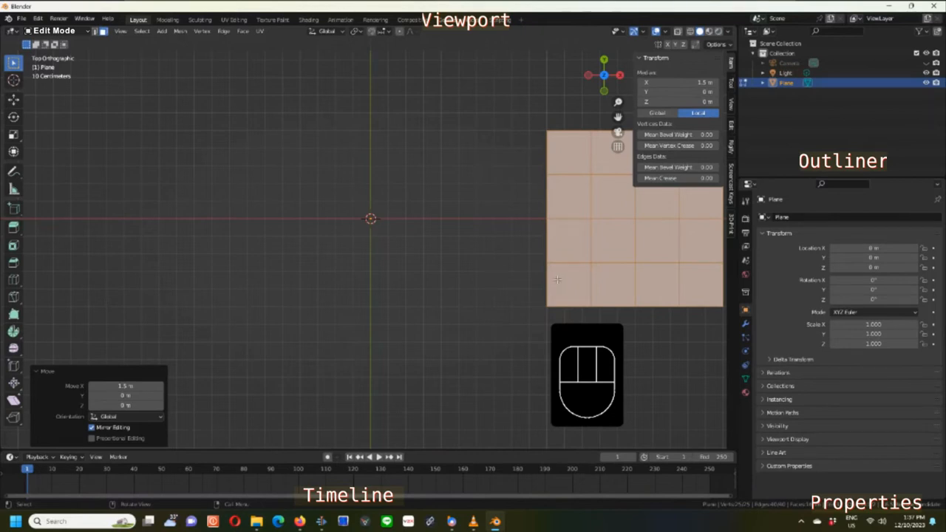
- Select all faces of the subdivided plane as a filled region between opposite corner faces and extrude them 0.25 m upward
{"action": "middle_click_drag", "start_coordinate": [485, 311], "coordinate": [378, 241]}
{"action": "scroll", "coordinate": [378, 242], "scroll_direction": "down", "scroll_amount": 5}
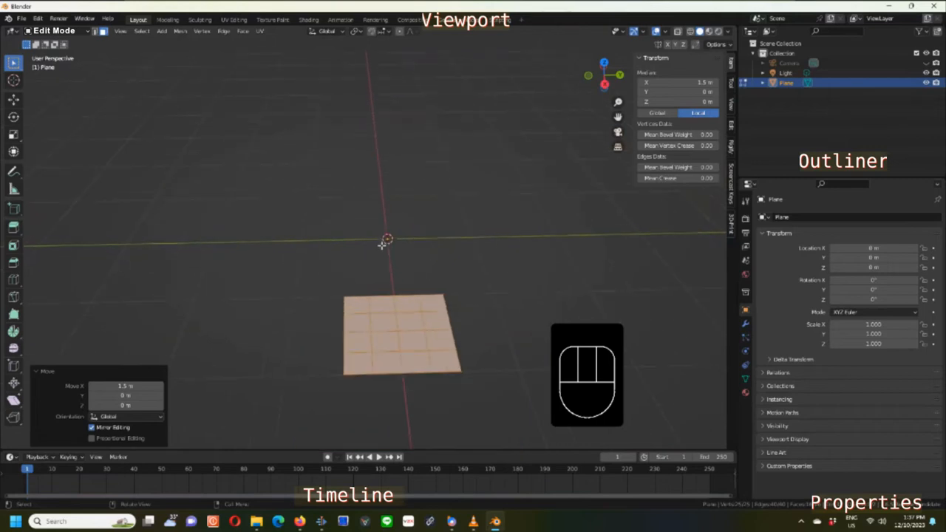
{"action": "middle_click_drag", "start_coordinate": [457, 277], "coordinate": [425, 275]}
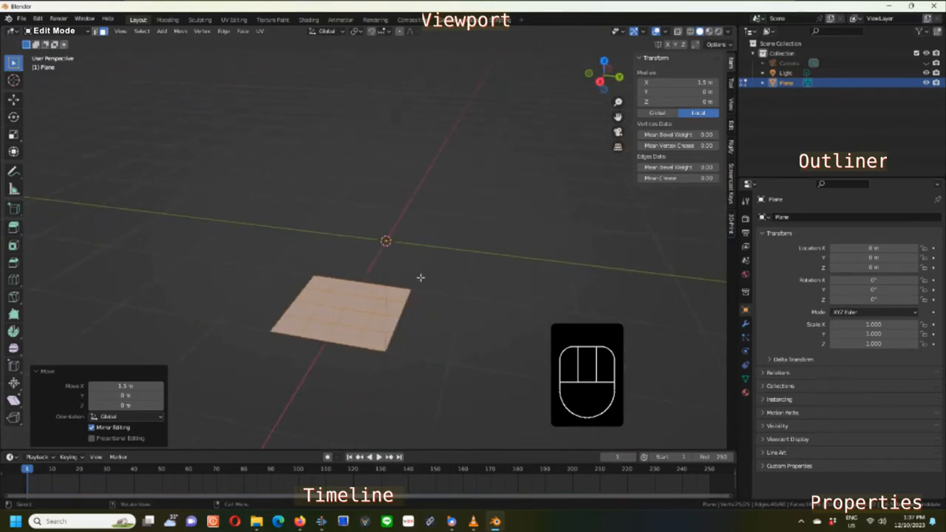
{"action": "scroll", "coordinate": [340, 300], "scroll_direction": "up", "scroll_amount": 4}
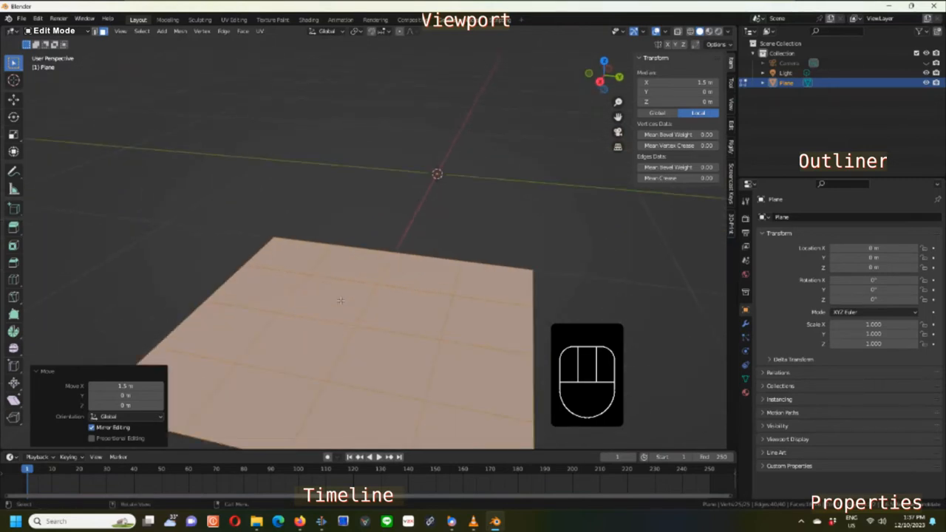
{"action": "left_click", "coordinate": [295, 263]}
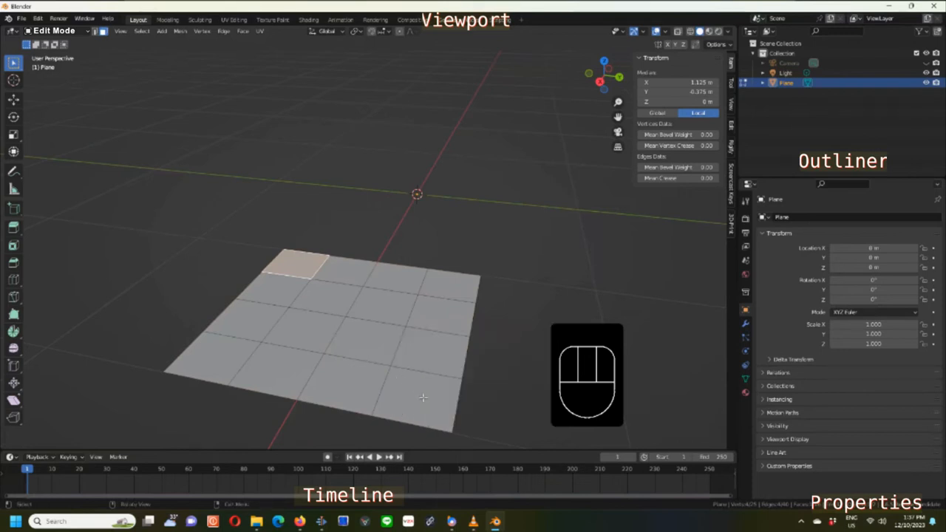
{"action": "left_click", "coordinate": [424, 399], "text": "ctrl+shift"}
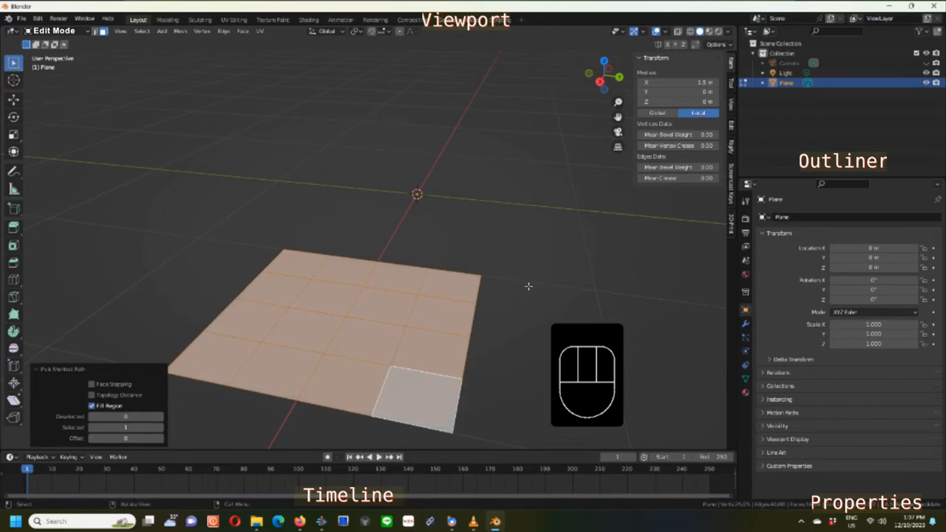
{"action": "key", "text": "e"}
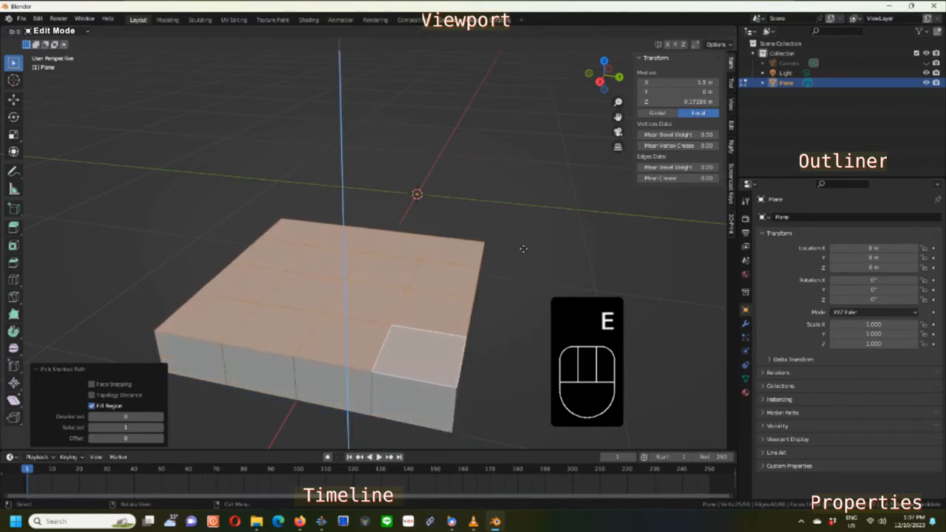
{"action": "type", "text": ".25"}
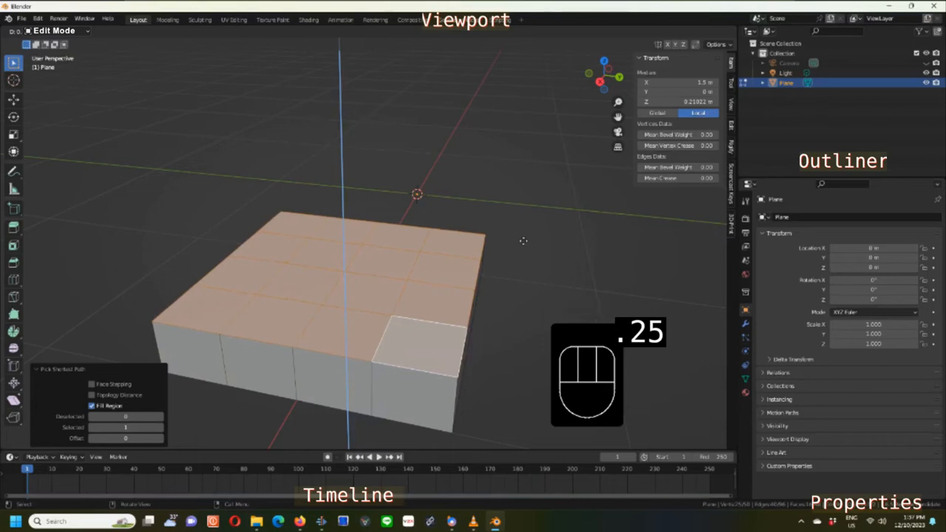
{"action": "type", "text": ".25"}
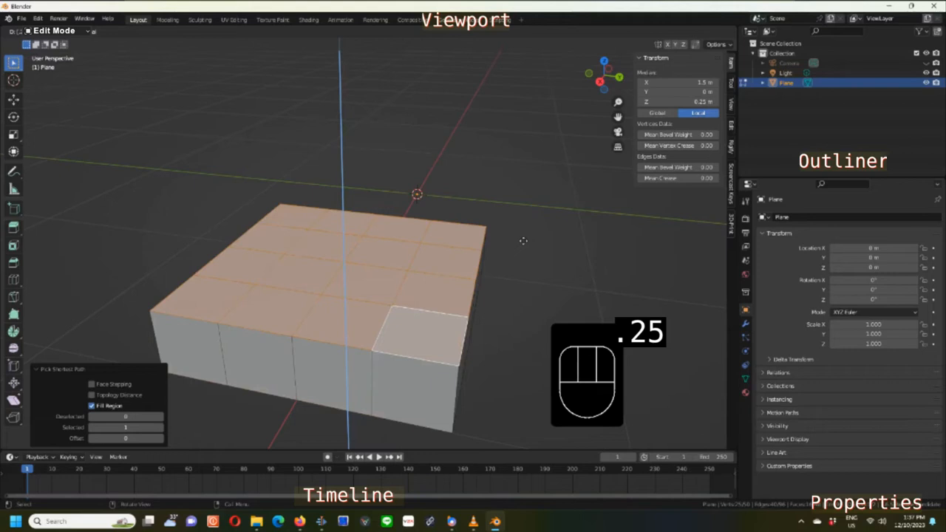
{"action": "left_click", "coordinate": [524, 240]}
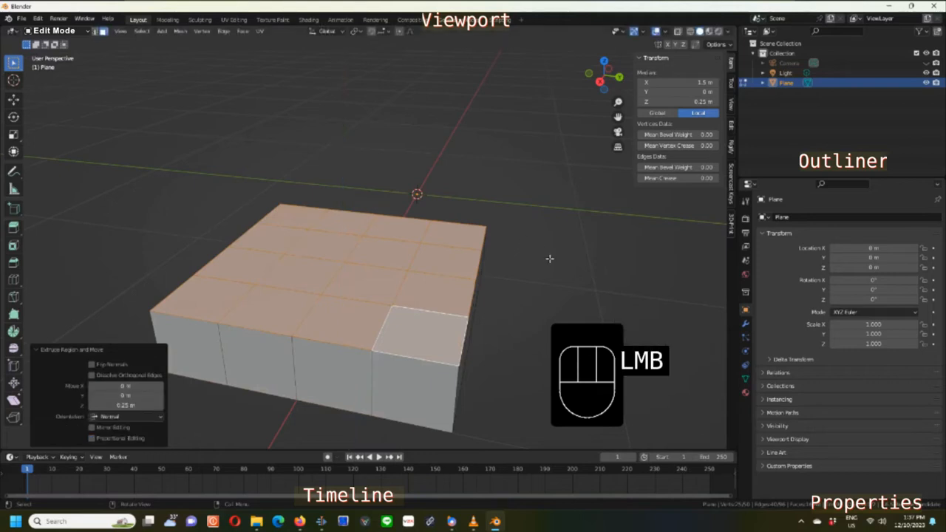
- Repeat the 0.25 m upward extrusion of the top faces three more times to form a 1 m cube
{"action": "key", "text": "shift"}
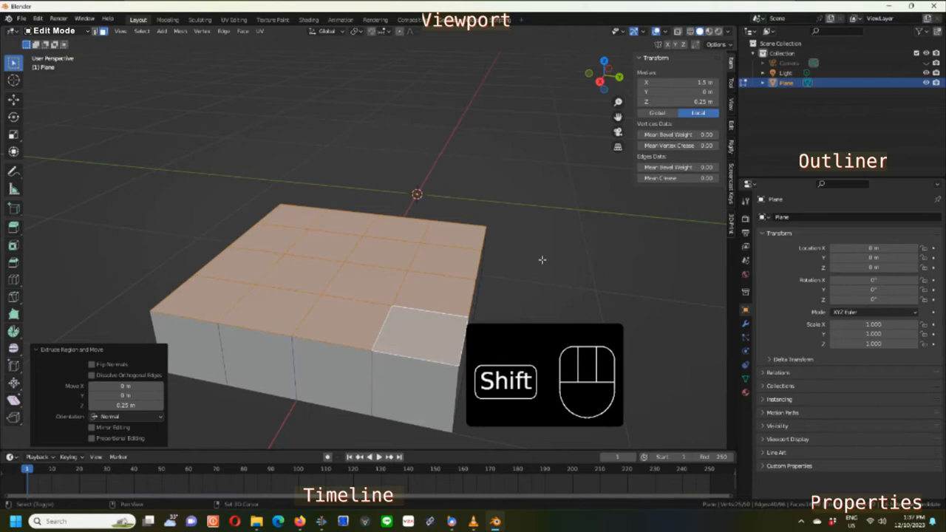
{"action": "key", "text": "shift+r"}
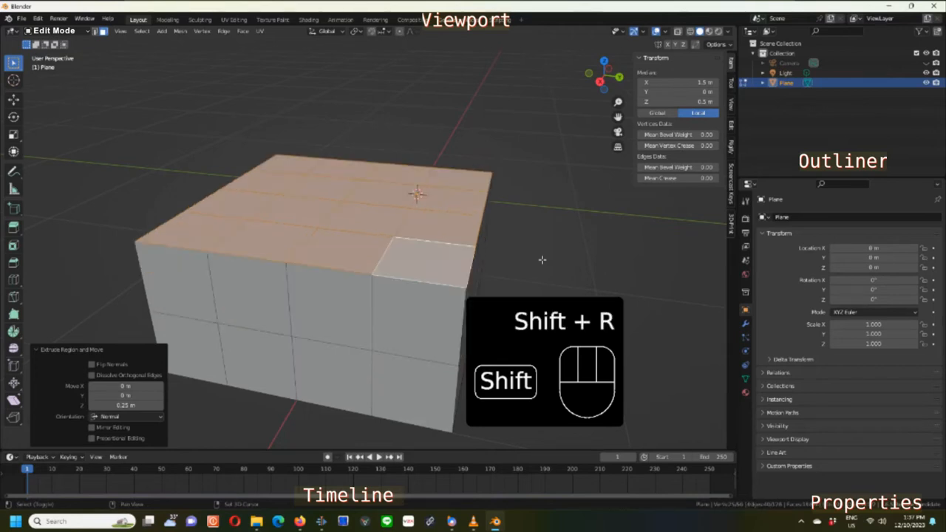
{"action": "key", "text": "shift+r"}
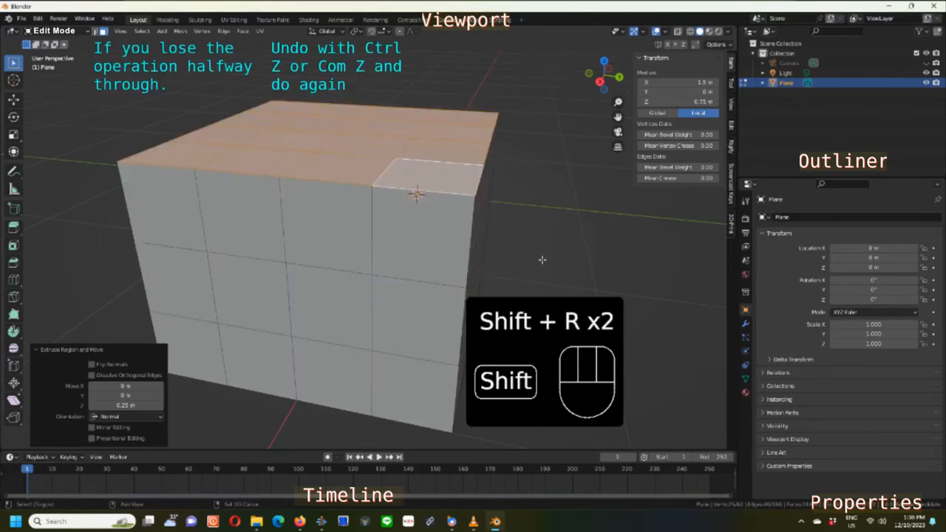
{"action": "key", "text": "shift+r"}
- Select the full 4 by 4 face grid on the cube's positive Y side and extrude it 0.25 m outward
{"action": "scroll", "coordinate": [512, 257], "scroll_direction": "down", "scroll_amount": 2}
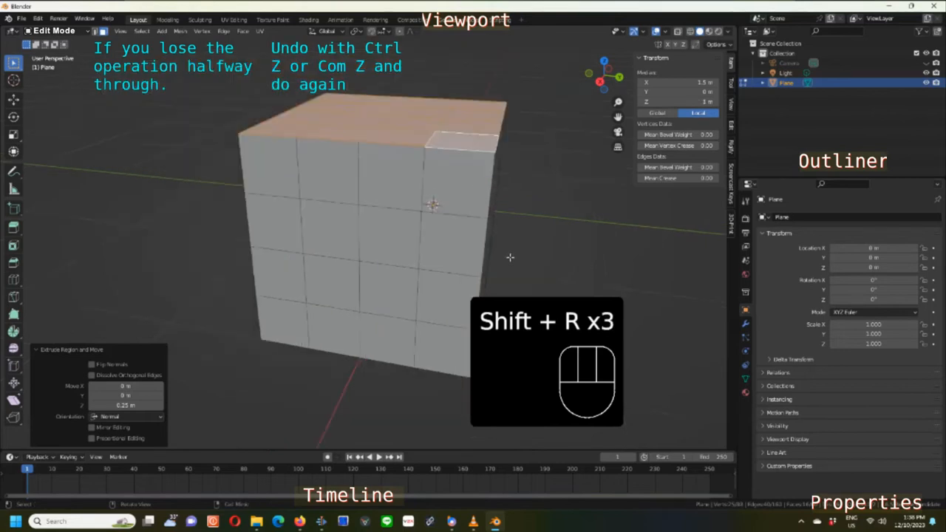
{"action": "scroll", "coordinate": [510, 257], "scroll_direction": "down", "scroll_amount": 1}
{"action": "scroll", "coordinate": [511, 258], "scroll_direction": "down", "scroll_amount": 1}
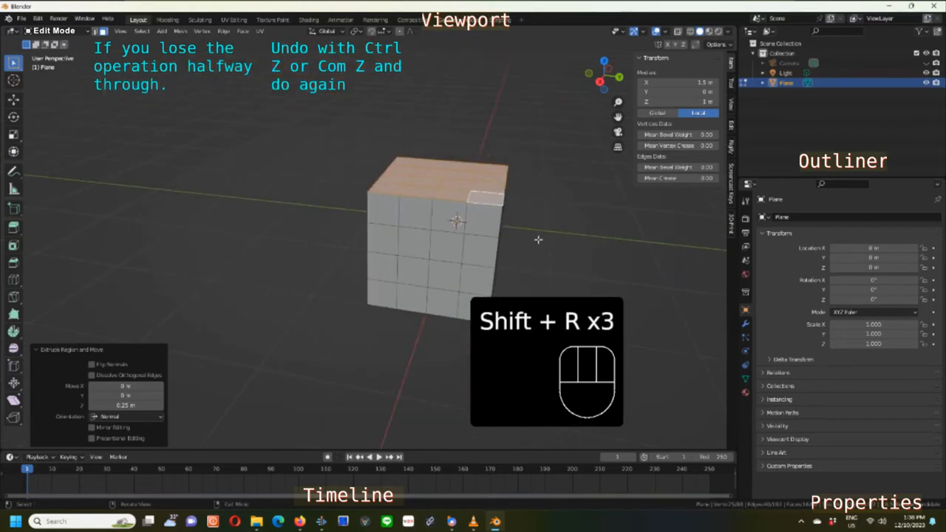
{"action": "middle_click_drag", "start_coordinate": [543, 239], "coordinate": [487, 231]}
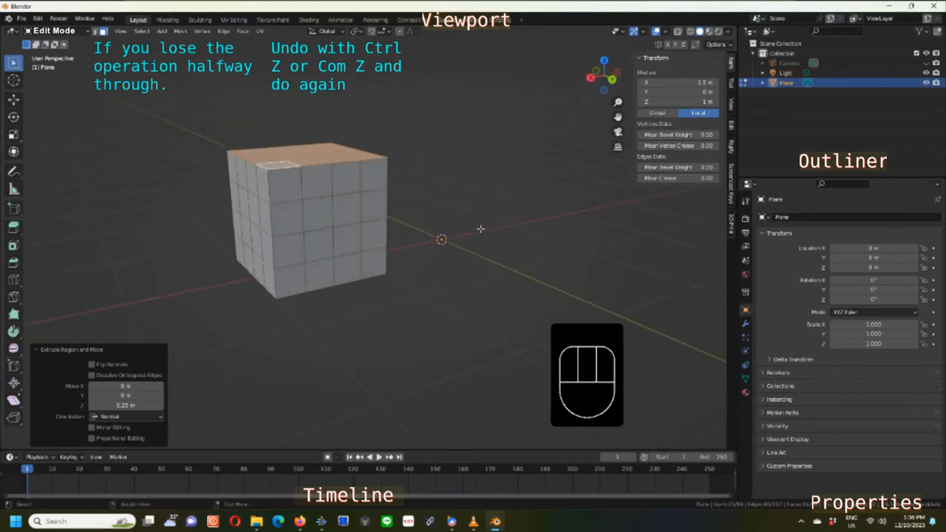
{"action": "left_click", "coordinate": [290, 187]}
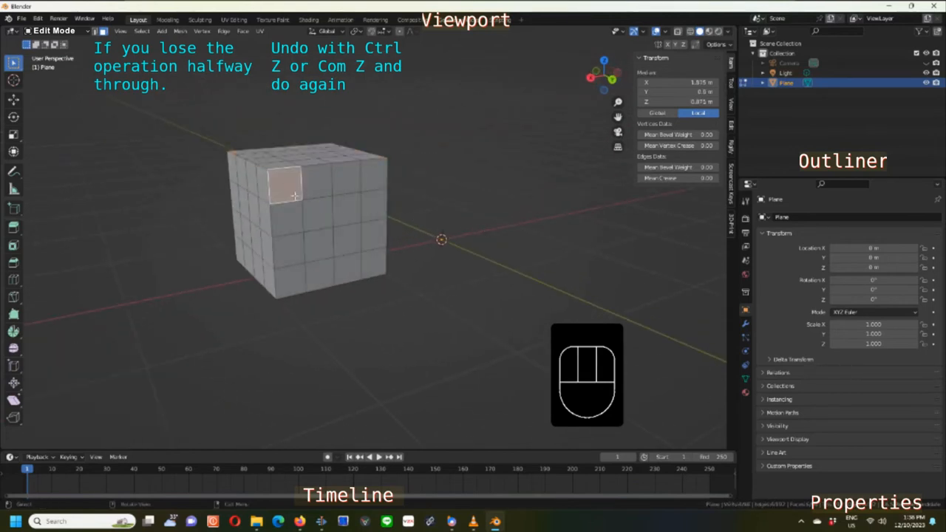
{"action": "left_click", "coordinate": [371, 264], "text": "ctrl+shift"}
{"action": "middle_click_drag", "start_coordinate": [358, 251], "coordinate": [380, 253]}
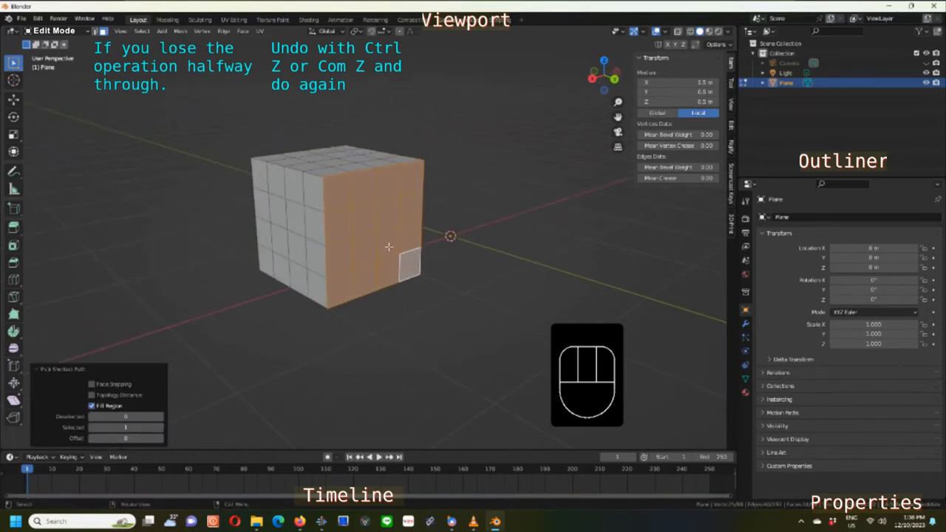
{"action": "key", "text": "e"}
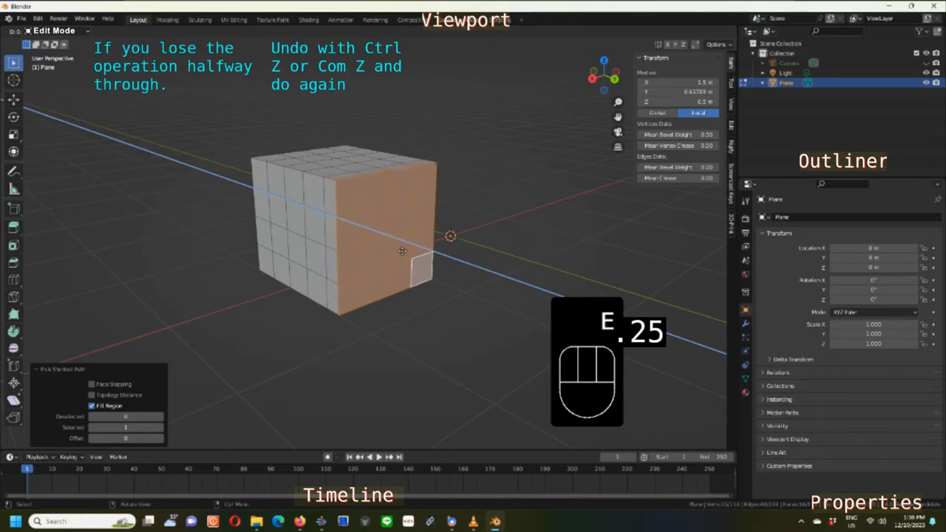
{"action": "type", "text": "."}
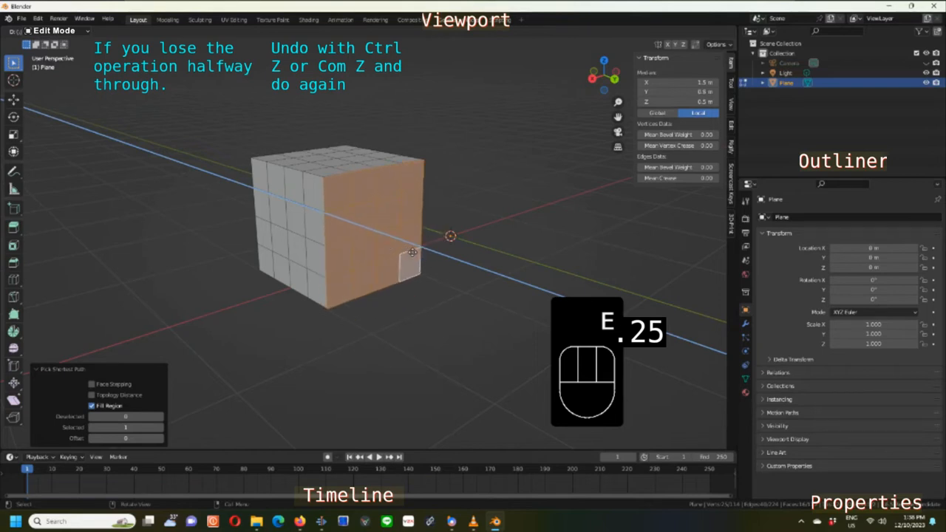
{"action": "type", "text": "25"}
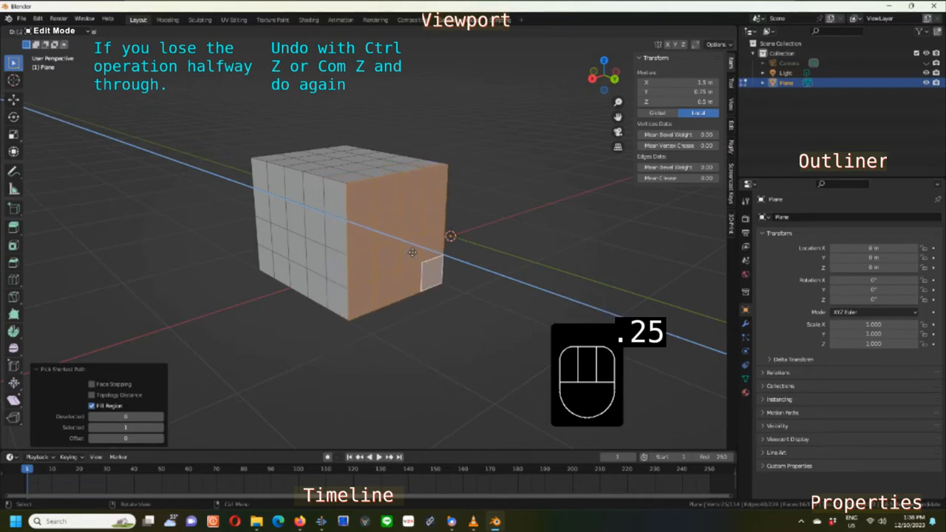
{"action": "left_click", "coordinate": [412, 252]}
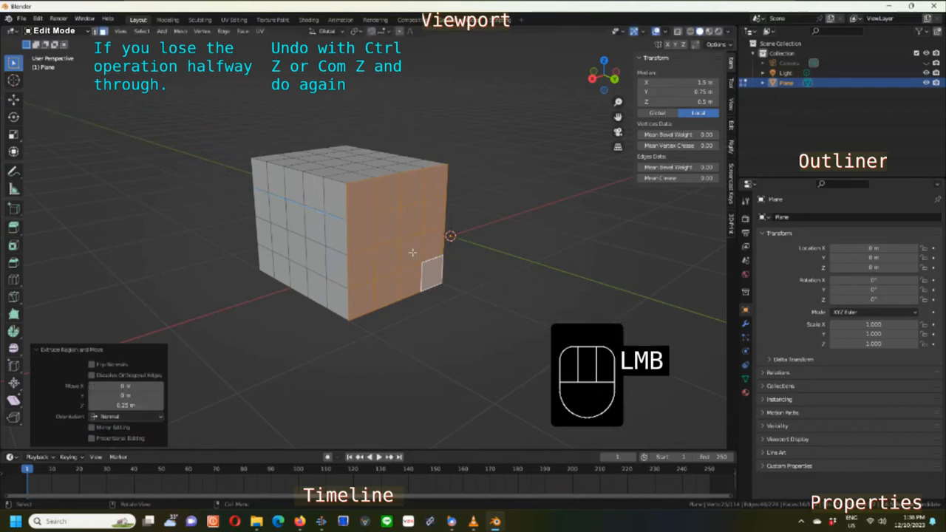
- Repeat the 0.25 m extrusion along positive Y seven more times to lengthen the block
{"action": "key", "text": "shift"}
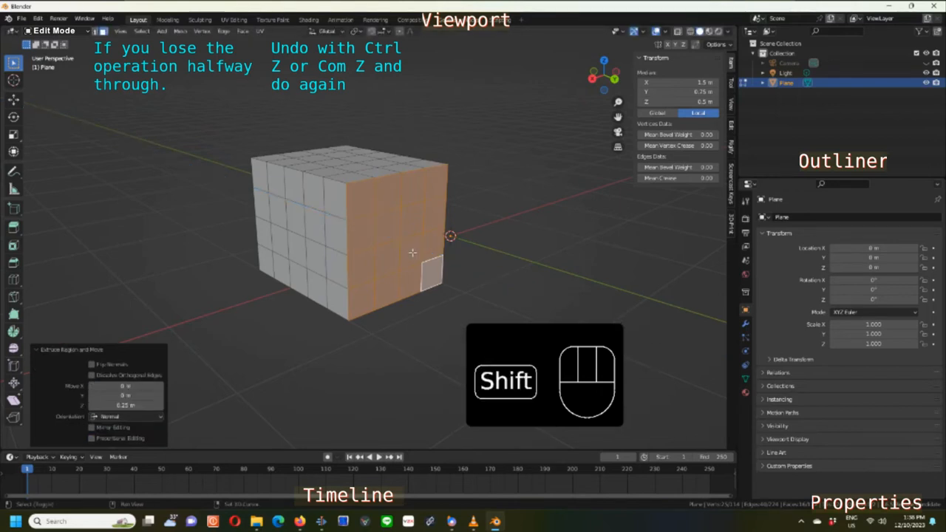
{"action": "key", "text": "shift+r"}
{"action": "key", "text": "shift+r"}
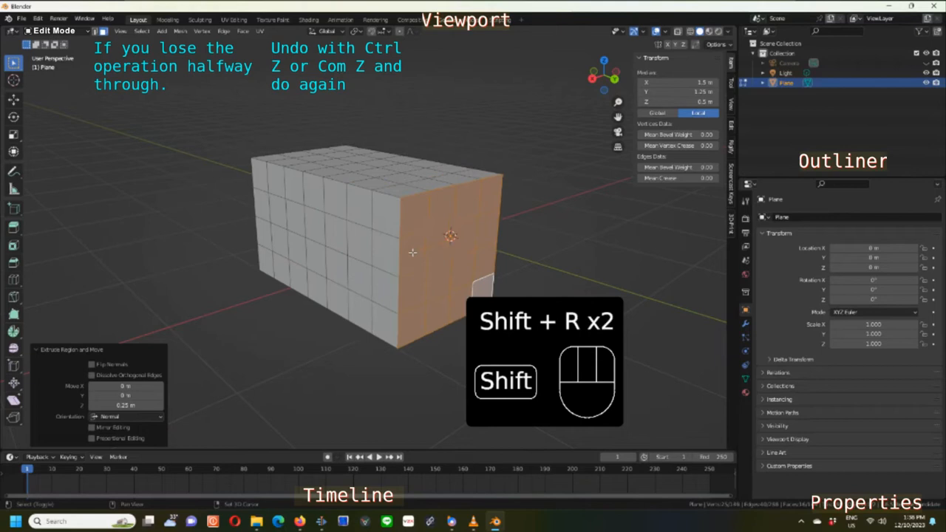
{"action": "key", "text": "shift+r"}
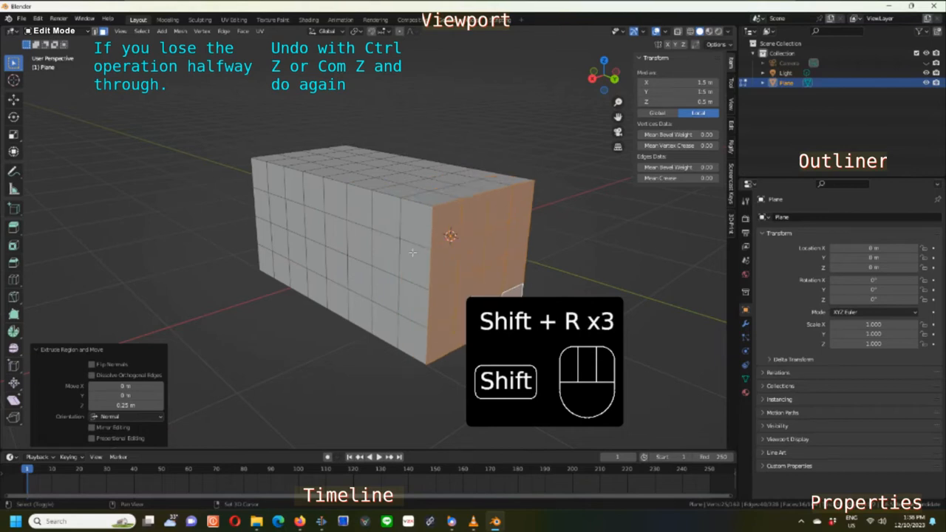
{"action": "key", "text": "shift+r"}
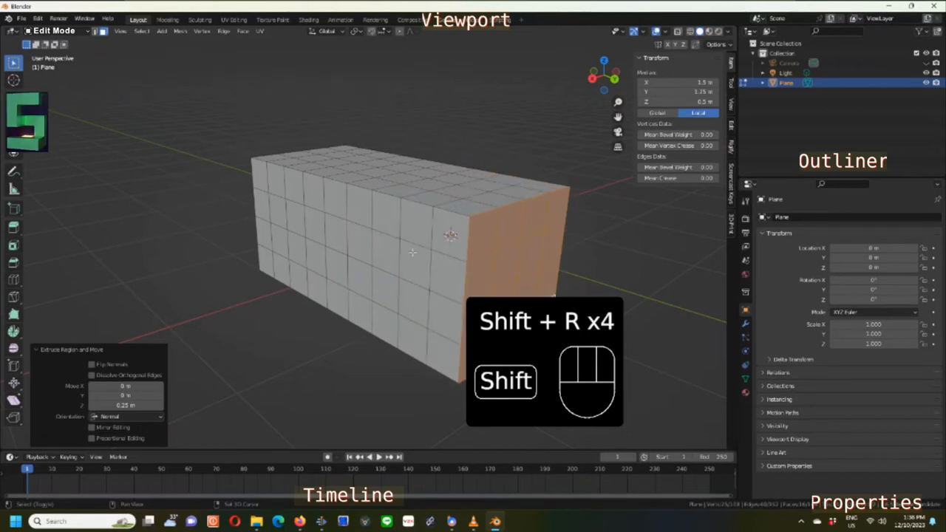
{"action": "key", "text": "shift+r"}
{"action": "key", "text": "shift+r"}
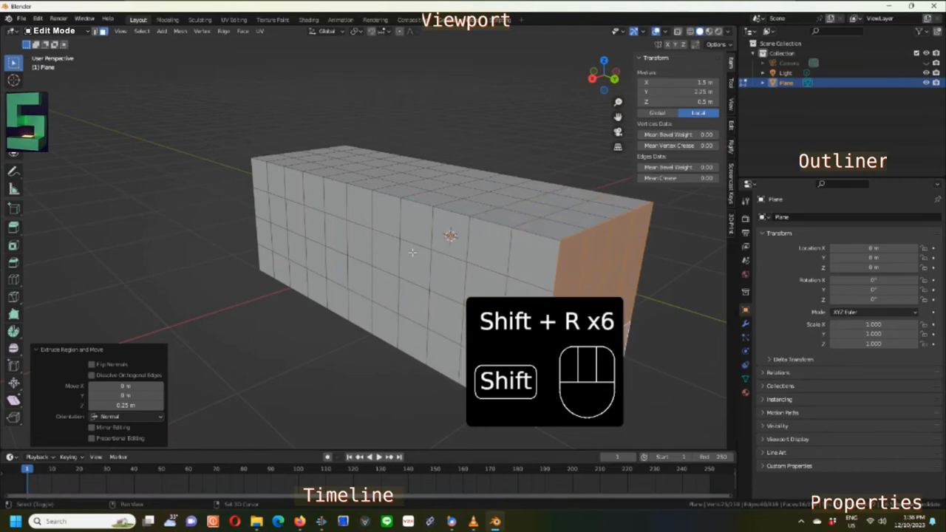
{"action": "key", "text": "shift+r"}
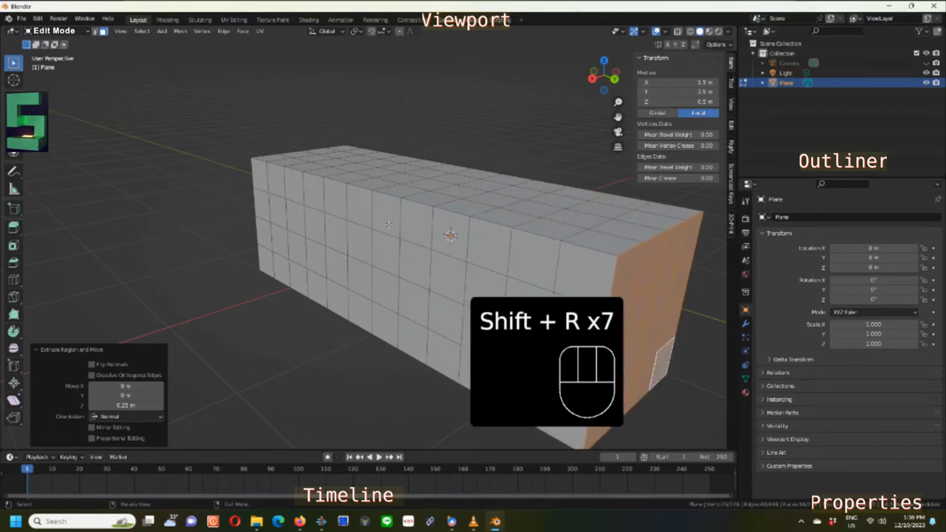
- Select the 4 by 4 faces at the positive Y end of the block's inner side and extrude them 0.25 m toward the Y axis
{"action": "middle_click_drag", "start_coordinate": [396, 236], "coordinate": [235, 217]}
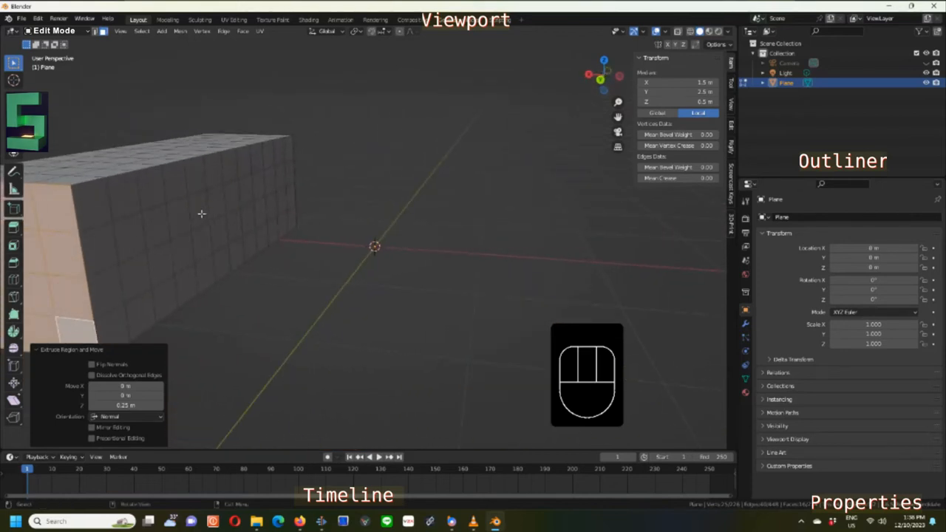
{"action": "left_click", "coordinate": [100, 203]}
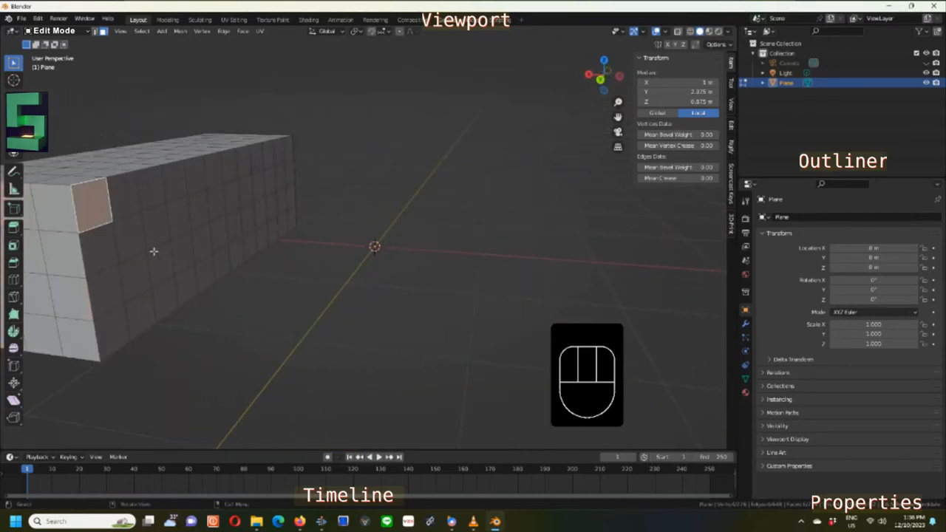
{"action": "left_click", "coordinate": [189, 282], "text": "ctrl+shift"}
{"action": "scroll", "coordinate": [207, 260], "scroll_direction": "down", "scroll_amount": 2}
{"action": "middle_click_drag", "start_coordinate": [222, 240], "coordinate": [229, 252]}
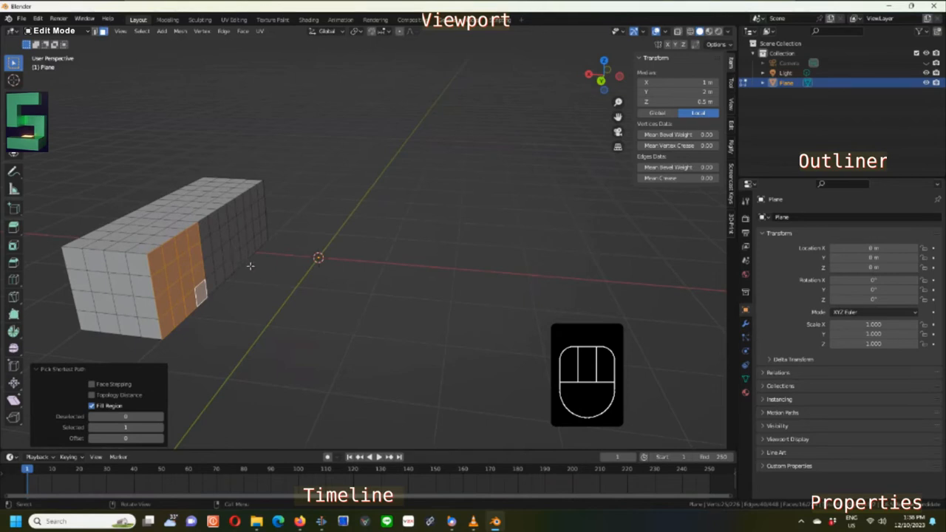
{"action": "type", "text": "e.25"}
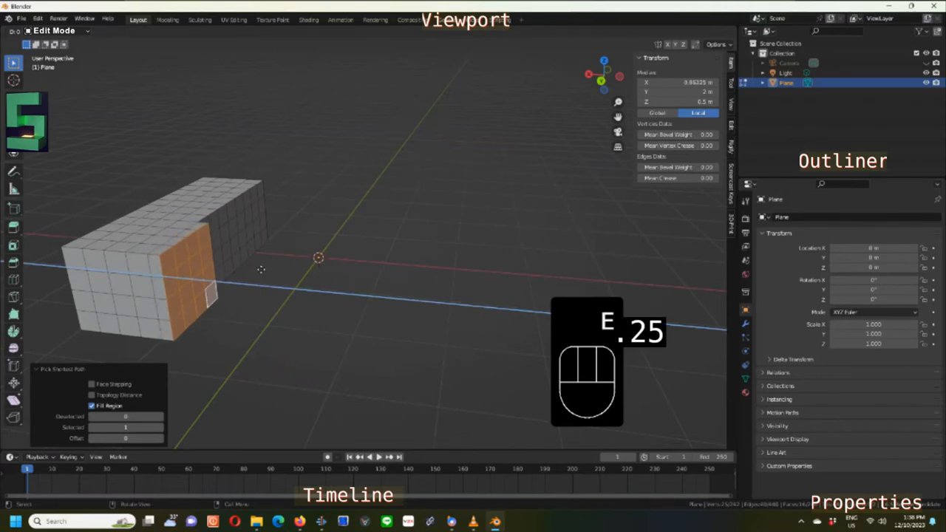
{"action": "type", "text": ".25"}
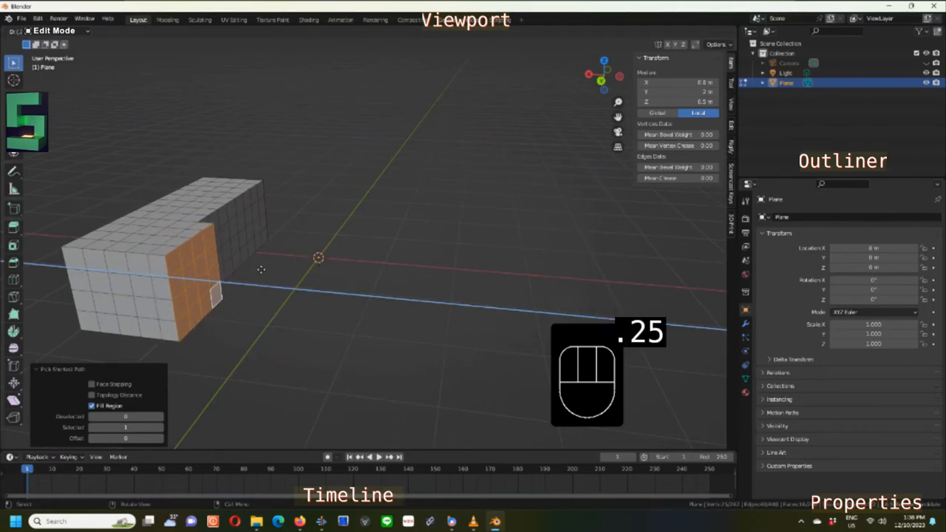
{"action": "key", "text": "Return"}
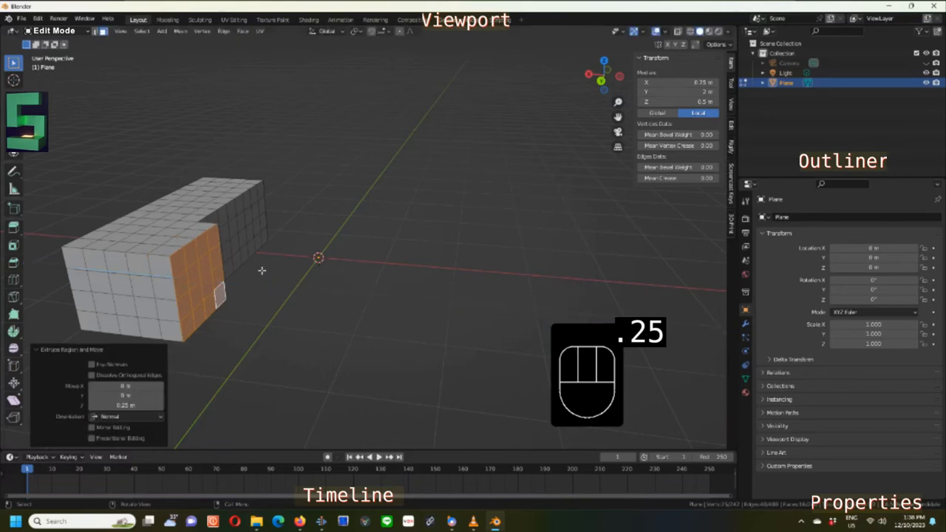
- Repeat the 0.25 m extrusion of the inner end faces seven more times toward negative X
{"action": "left_click", "coordinate": [268, 276], "text": "shift"}
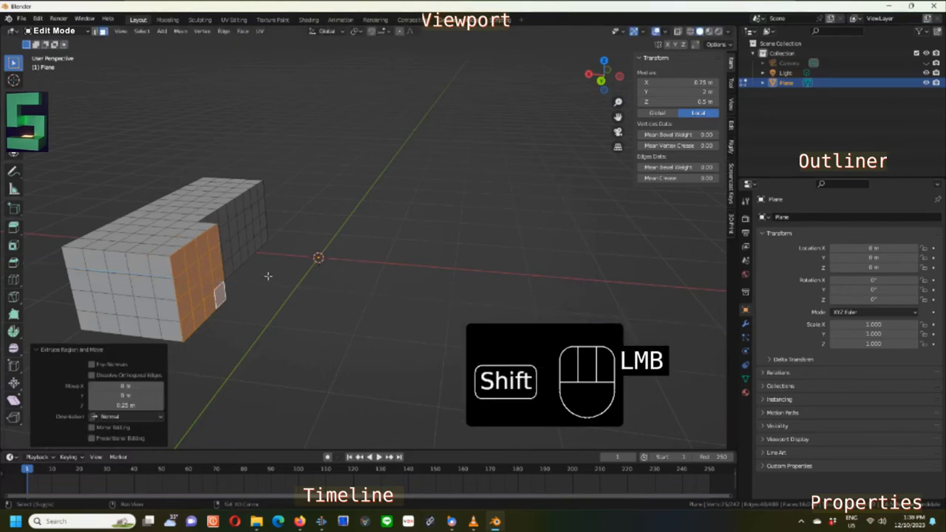
{"action": "key", "text": "shift+r"}
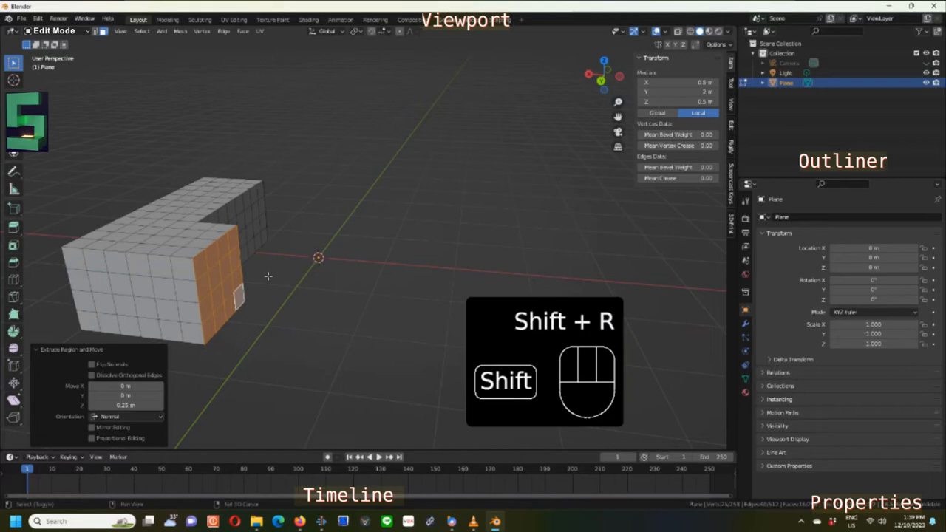
{"action": "key", "text": "shift+r"}
{"action": "key", "text": "shift+r"}
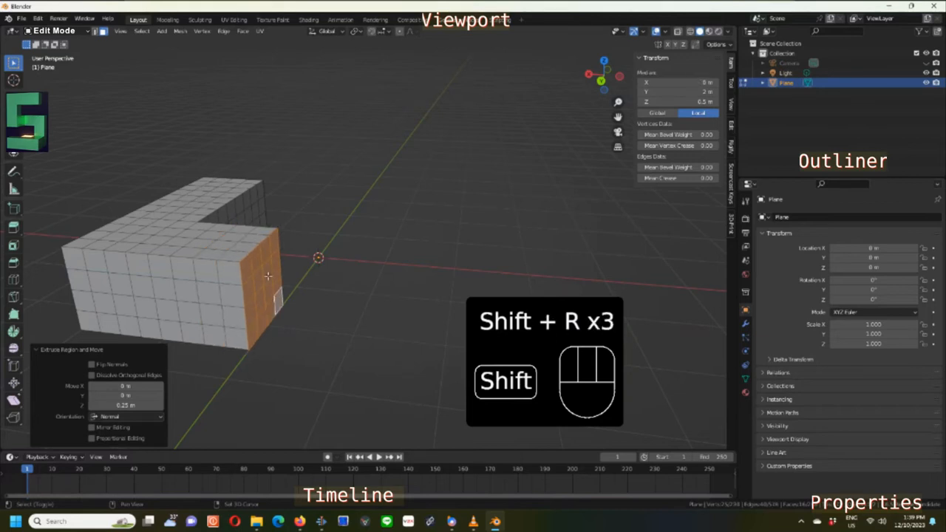
{"action": "key", "text": "shift+r"}
{"action": "key", "text": "shift+r"}
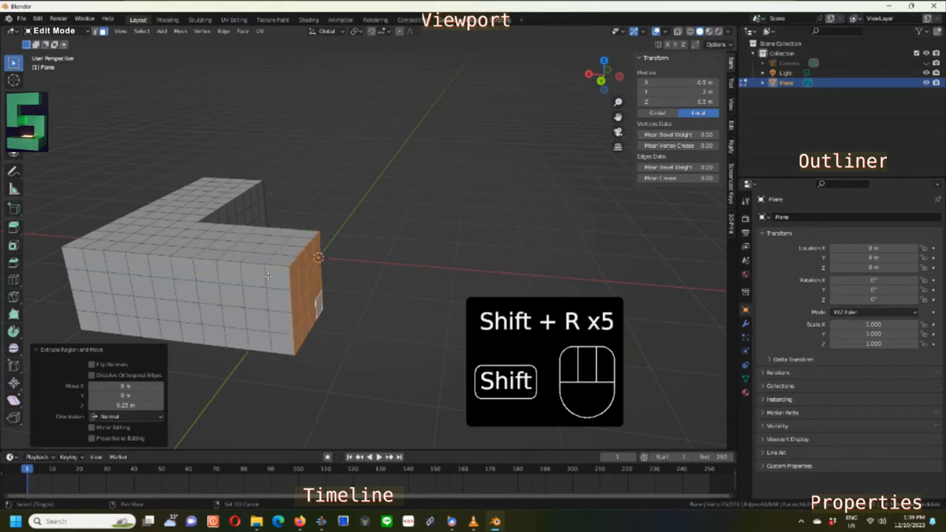
{"action": "key", "text": "shift+r"}
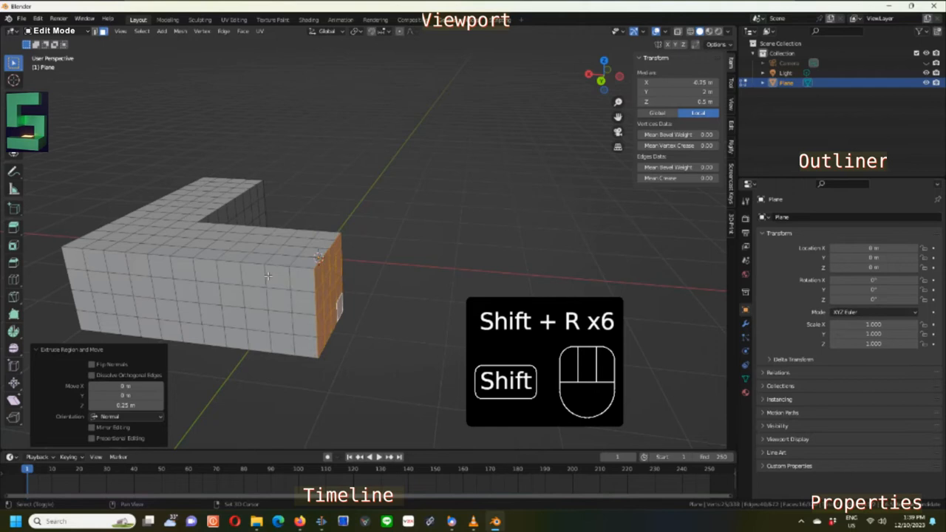
{"action": "key", "text": "shift+r"}
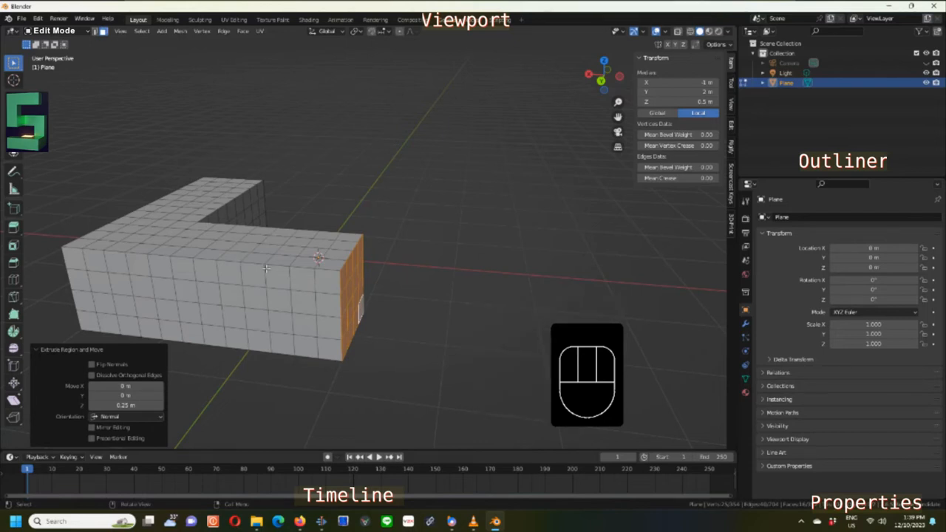
- Select the 4 by 4 top faces at the negative X end of the new arm and extrude them 0.25 m upward
{"action": "left_click", "coordinate": [282, 235]}
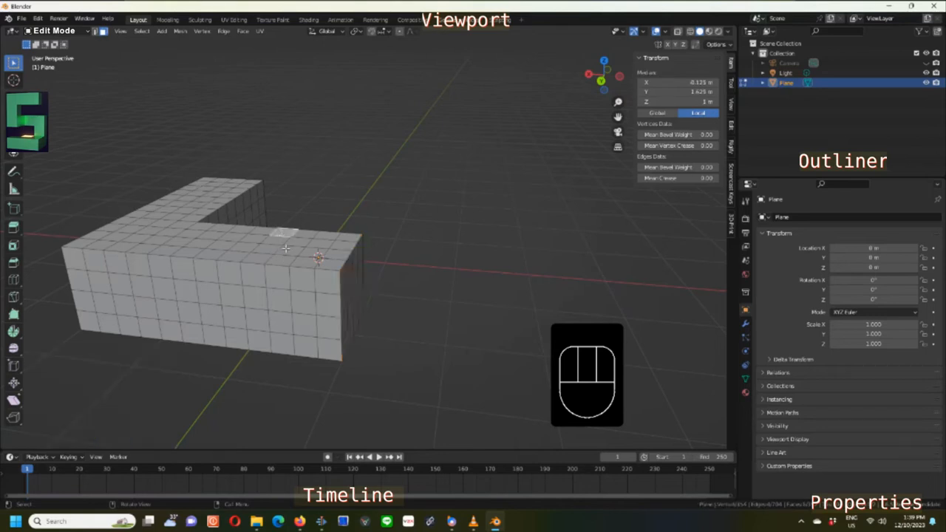
{"action": "left_click", "coordinate": [321, 263], "text": "ctrl+shift"}
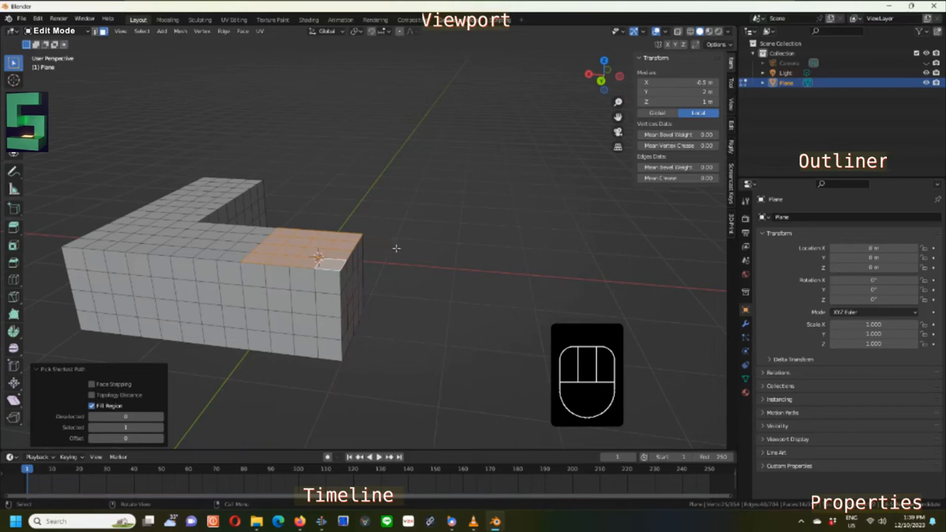
{"action": "type", "text": "e.25"}
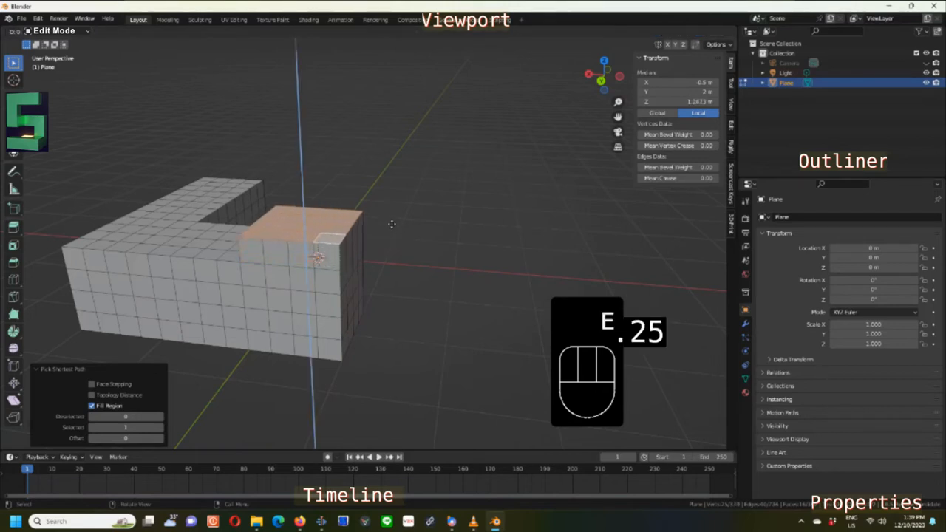
{"action": "type", "text": ".2"}
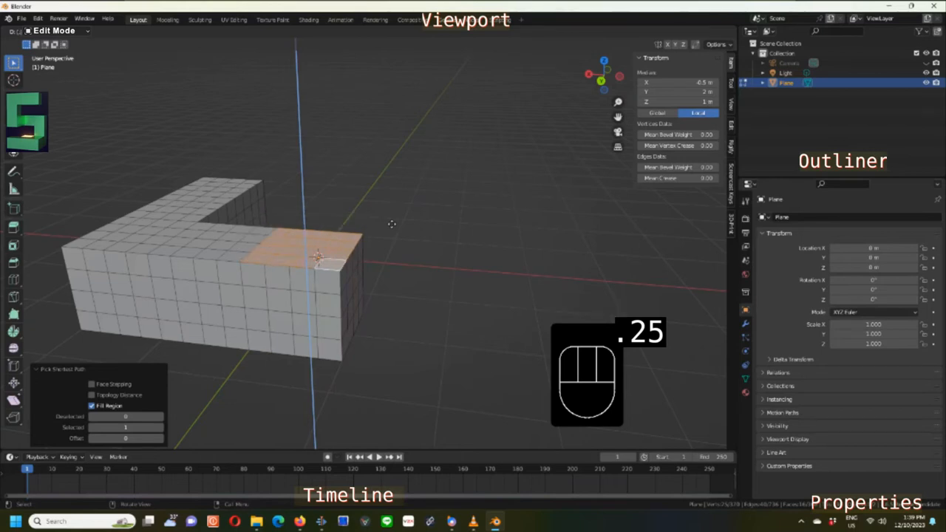
{"action": "type", "text": "5"}
{"action": "left_click", "coordinate": [392, 224]}
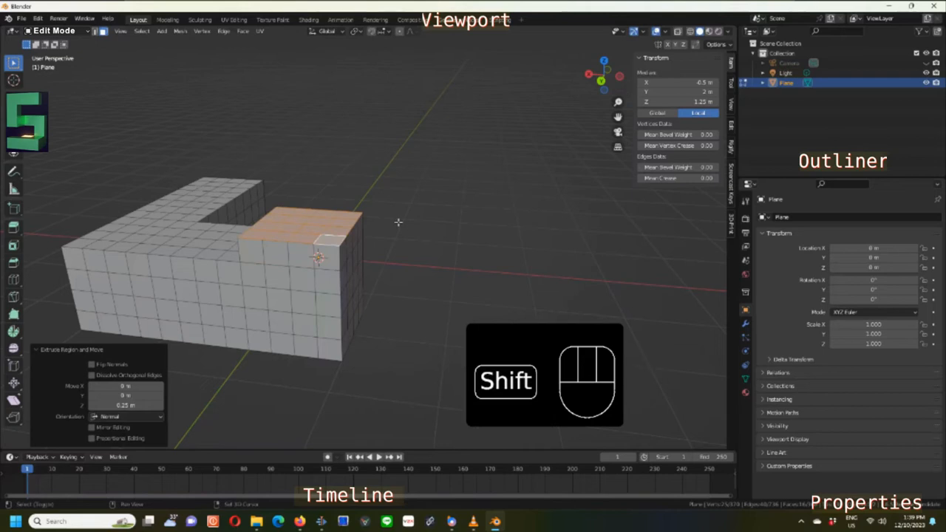
- Repeat the 0.25 m upward extrusion seven more times to raise a vertical column
{"action": "key", "text": "shift+r"}
{"action": "key", "text": "shift+r"}
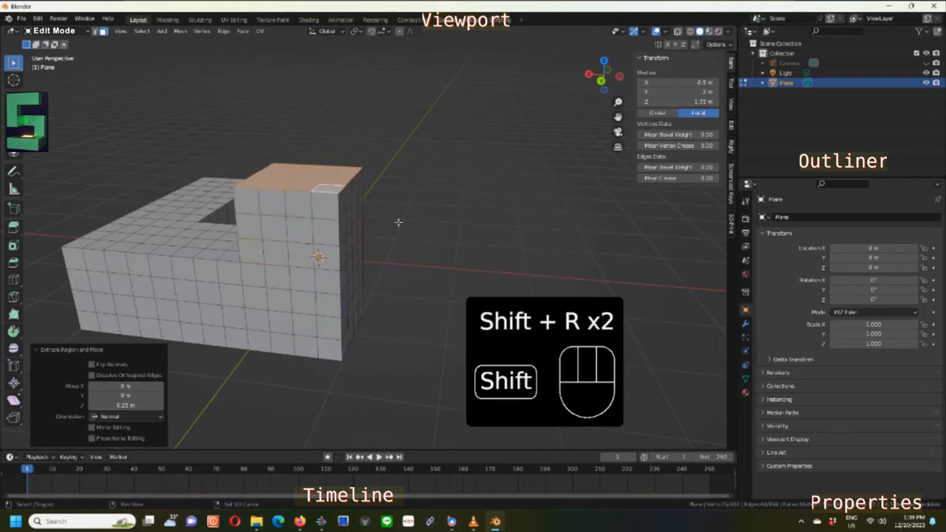
{"action": "key", "text": "shift+r"}
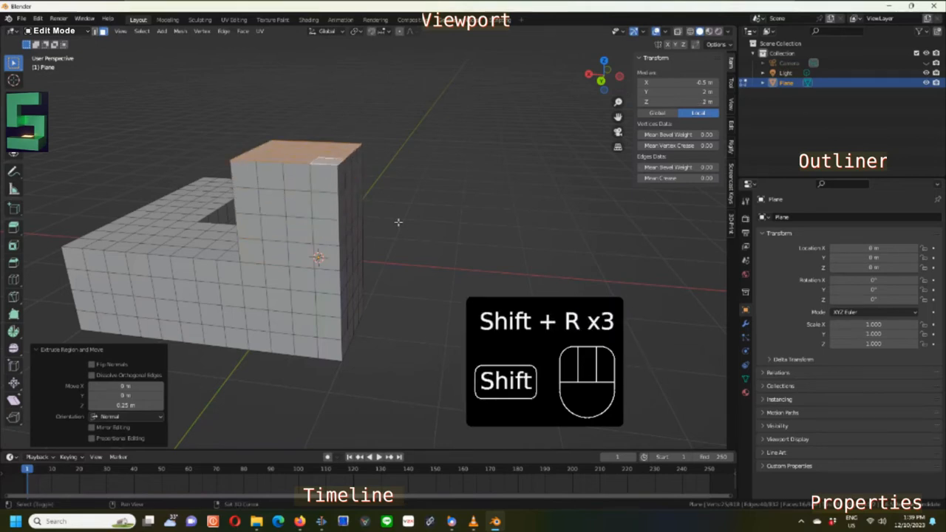
{"action": "key", "text": "shift+r"}
{"action": "key", "text": "shift+r"}
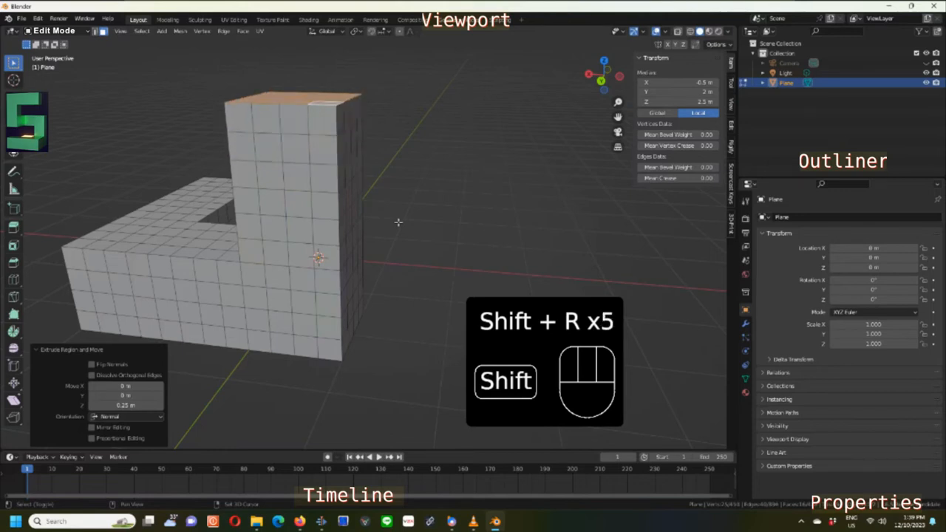
{"action": "key", "text": "shift+r"}
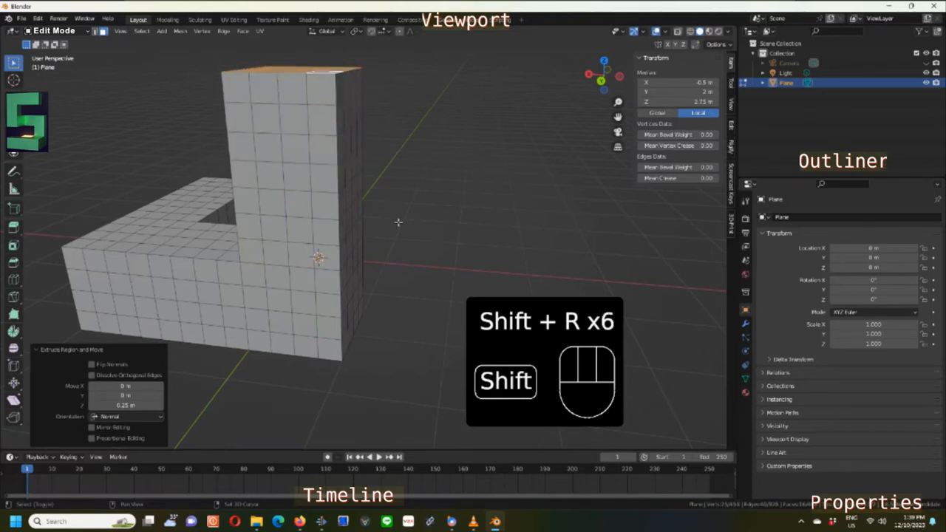
{"action": "key", "text": "shift+r"}
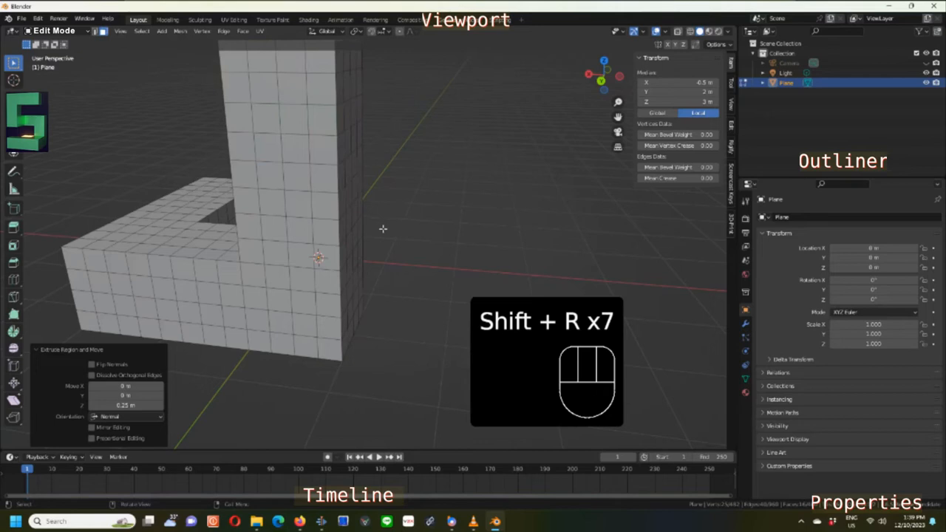
- Select the upper 4 by 4 faces on the column's negative Y side and extrude them 0.25 m outward
{"action": "middle_click_drag", "start_coordinate": [386, 227], "coordinate": [285, 289]}
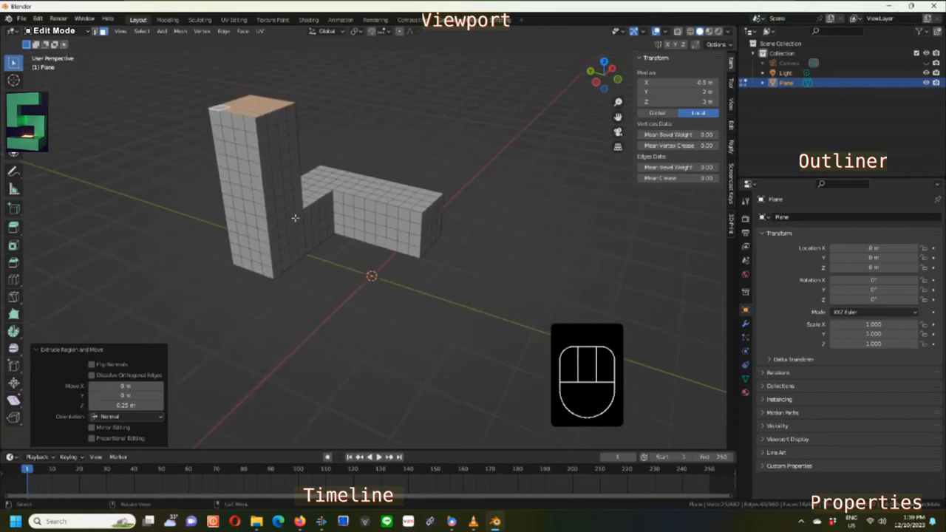
{"action": "left_click", "coordinate": [261, 121]}
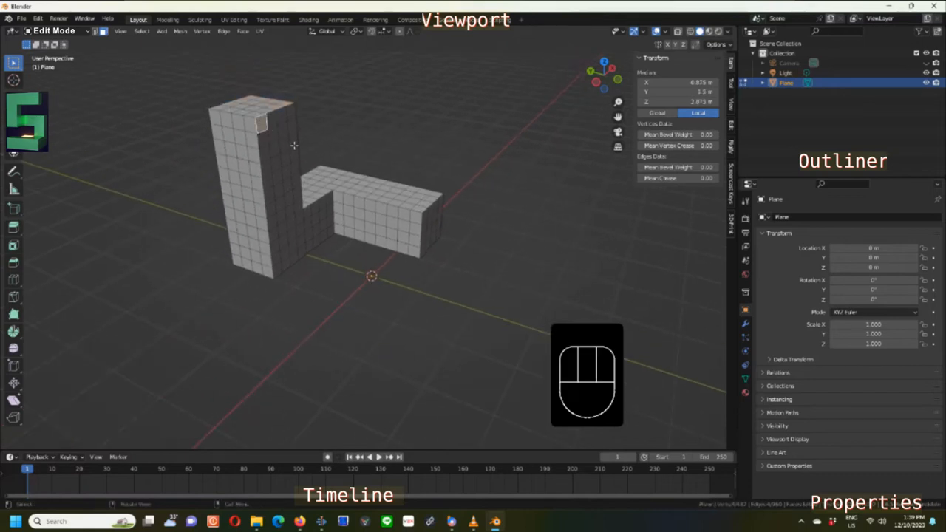
{"action": "left_click", "coordinate": [294, 144], "text": "ctrl+shift"}
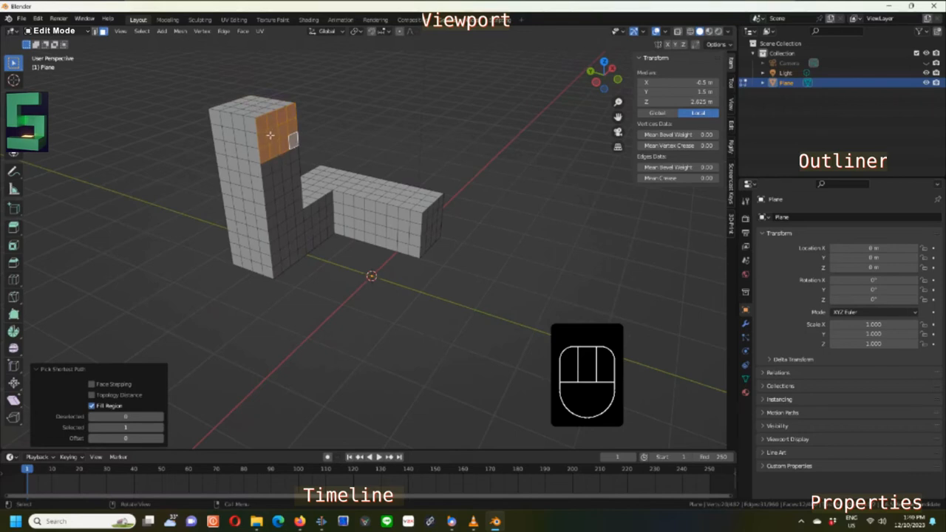
{"action": "scroll", "coordinate": [271, 132], "scroll_direction": "up", "scroll_amount": 4}
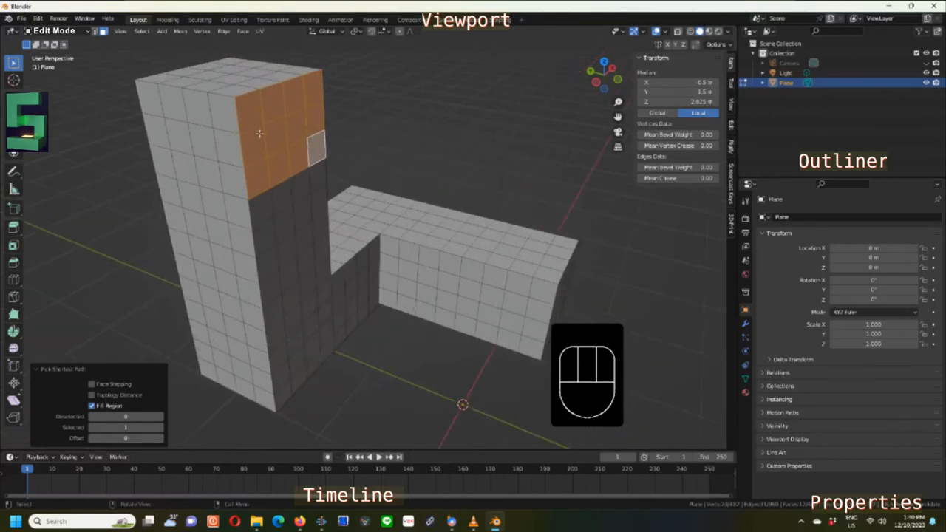
{"action": "left_click", "coordinate": [260, 206], "text": "shift"}
{"action": "left_click", "coordinate": [280, 196], "text": "shift"}
{"action": "left_click", "coordinate": [300, 183], "text": "shift"}
{"action": "left_click", "coordinate": [317, 175], "text": "shift"}
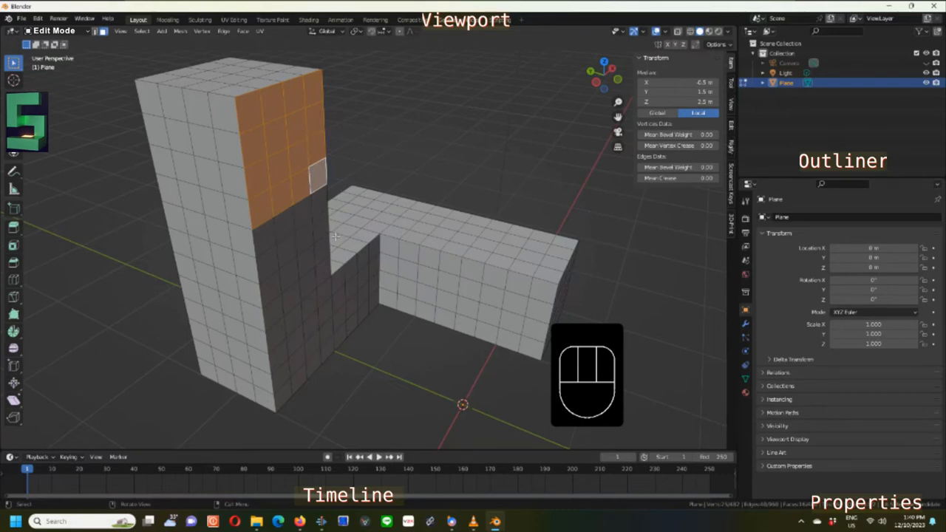
{"action": "key", "text": "e"}
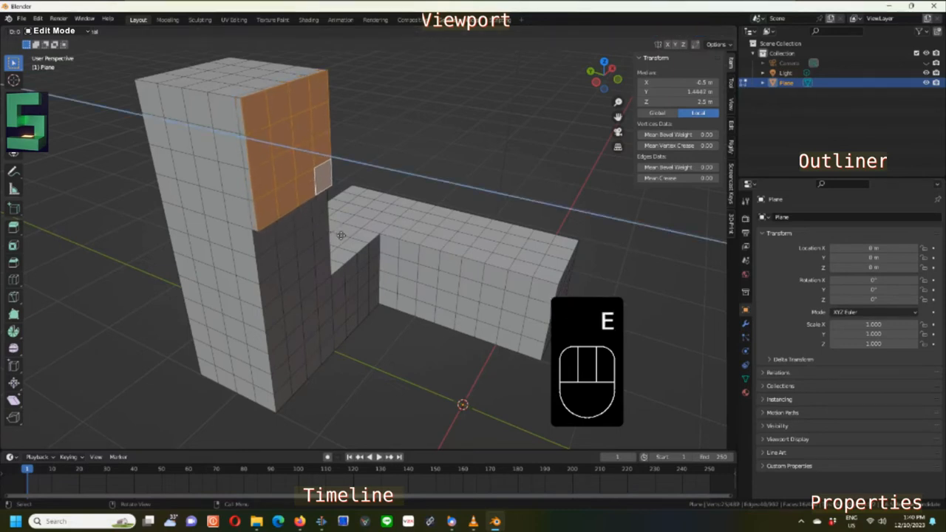
{"action": "right_click", "coordinate": [357, 241]}
{"action": "type", "text": ".25"}
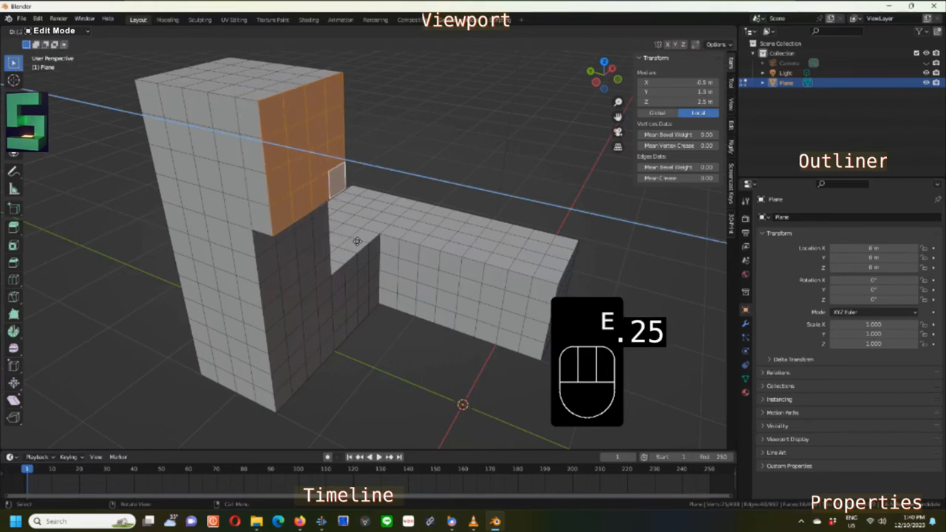
{"action": "left_click", "coordinate": [357, 242]}
{"action": "left_click", "coordinate": [357, 242], "text": "shift"}
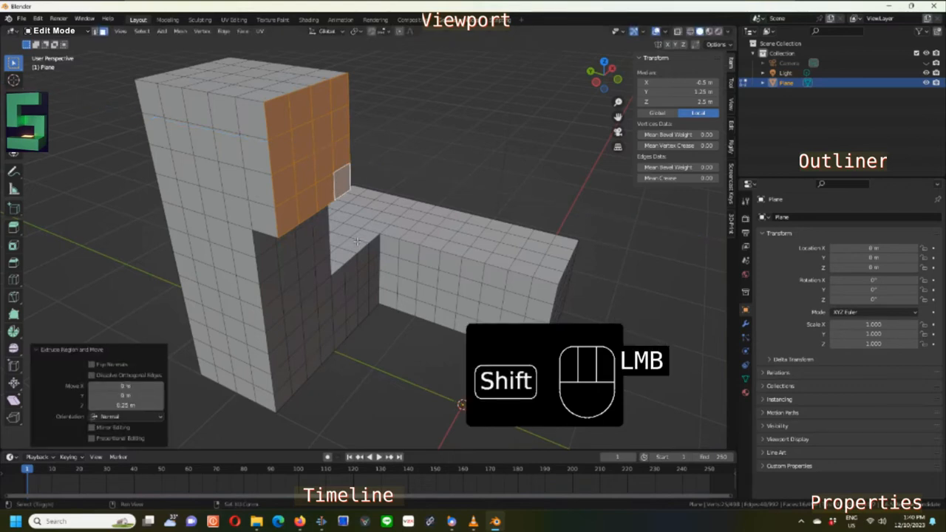
- Repeat the 0.25 m extrusion along negative Y seven more times to form the upper arm
{"action": "key", "text": "shift+r"}
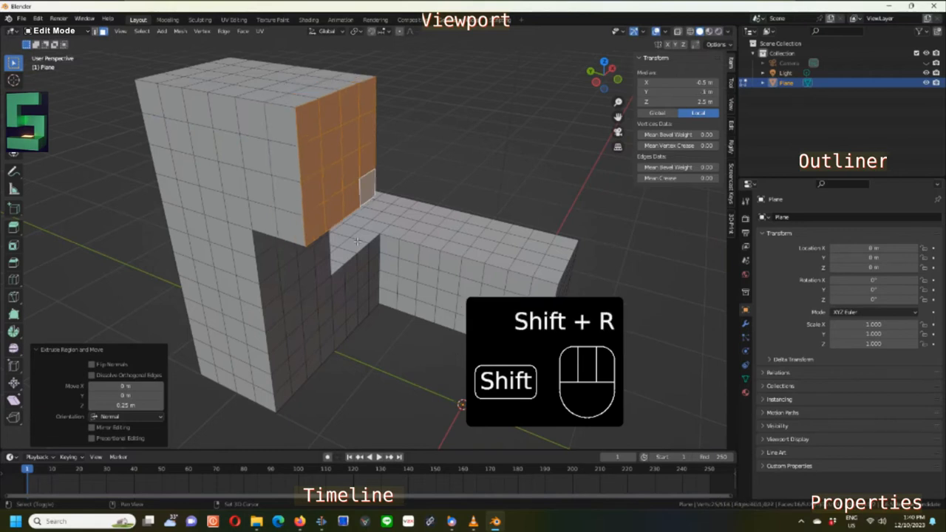
{"action": "key", "text": "shift+r"}
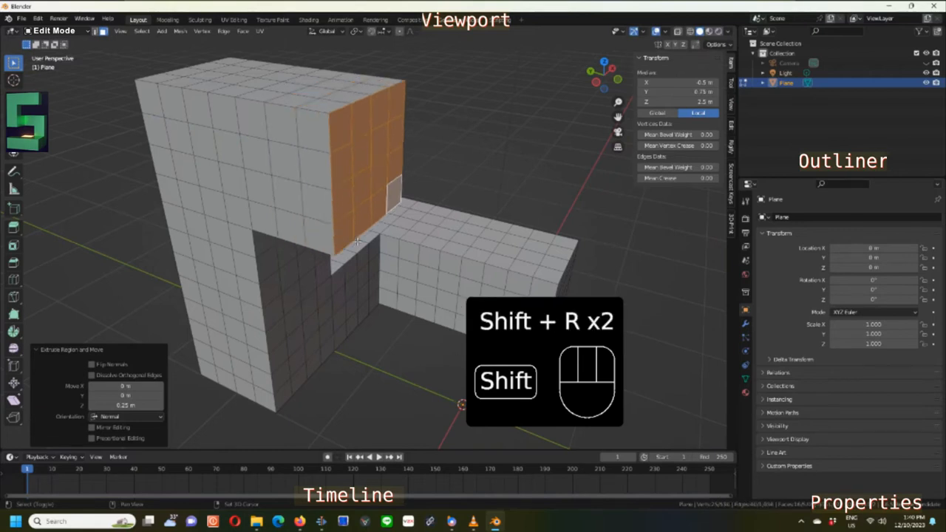
{"action": "key", "text": "shift+r"}
{"action": "key", "text": "shift+r"}
{"action": "key", "text": "shift+r"}
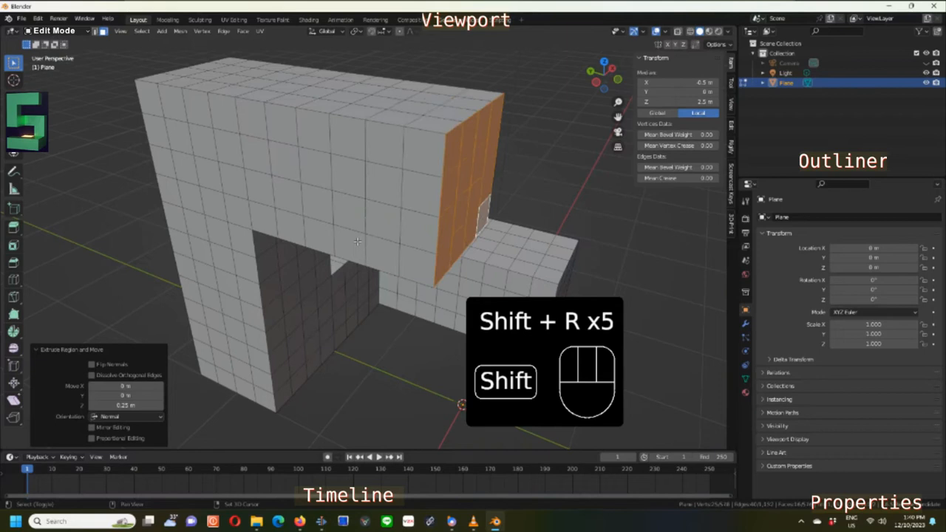
{"action": "key", "text": "shift+r"}
{"action": "key", "text": "shift+r"}
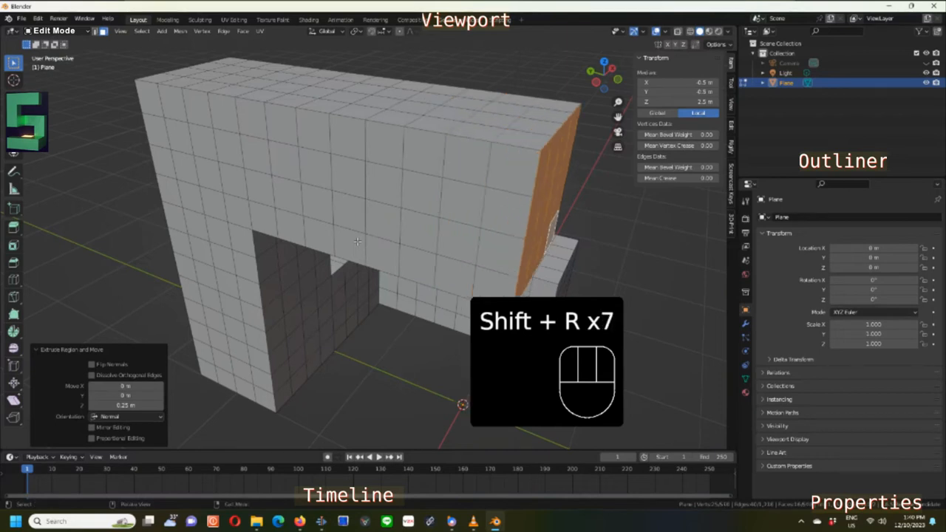
- Select the 4 by 4 faces at the negative Y end of the upper arm's positive X side and extrude them 0.25 m
{"action": "left_click", "coordinate": [355, 243]}
{"action": "mouse_move", "coordinate": [352, 247]}
{"action": "middle_mouse_down"}
{"action": "mouse_move", "coordinate": [373, 242]}
{"action": "mouse_move", "coordinate": [392, 220]}
{"action": "mouse_move", "coordinate": [345, 226]}
{"action": "mouse_move", "coordinate": [359, 277]}
{"action": "mouse_move", "coordinate": [307, 267]}
{"action": "mouse_move", "coordinate": [226, 312]}
{"action": "mouse_move", "coordinate": [188, 293]}
{"action": "mouse_move", "coordinate": [173, 317]}
{"action": "mouse_move", "coordinate": [192, 282]}
{"action": "mouse_move", "coordinate": [222, 271]}
{"action": "mouse_move", "coordinate": [211, 241]}
{"action": "middle_mouse_up"}
{"action": "left_click", "coordinate": [210, 153]}
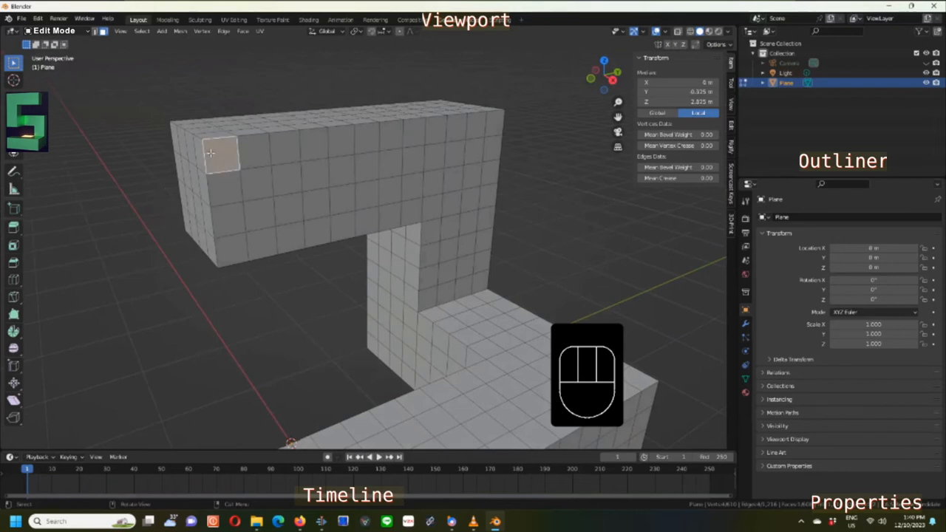
{"action": "left_click", "coordinate": [313, 228], "text": "ctrl+shift"}
{"action": "middle_click_drag", "start_coordinate": [303, 228], "coordinate": [291, 205]}
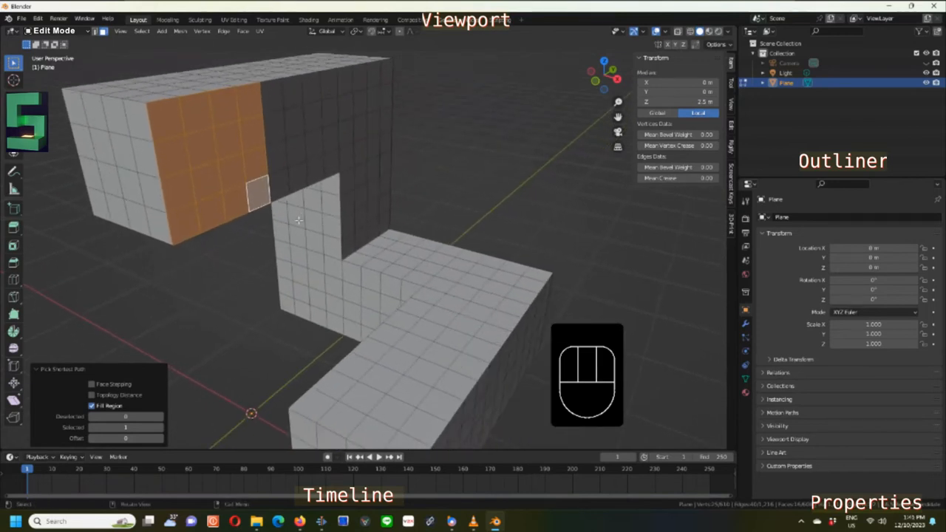
{"action": "key", "text": "e"}
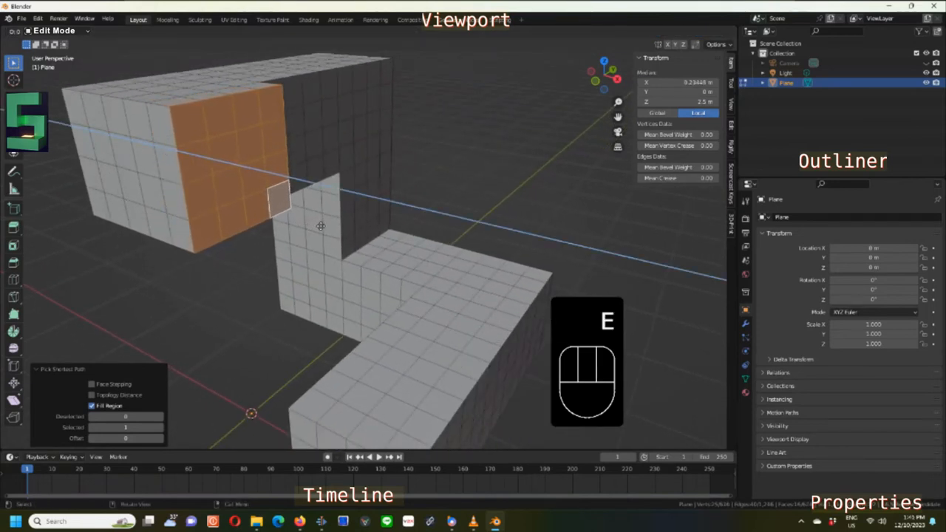
{"action": "type", "text": ".25"}
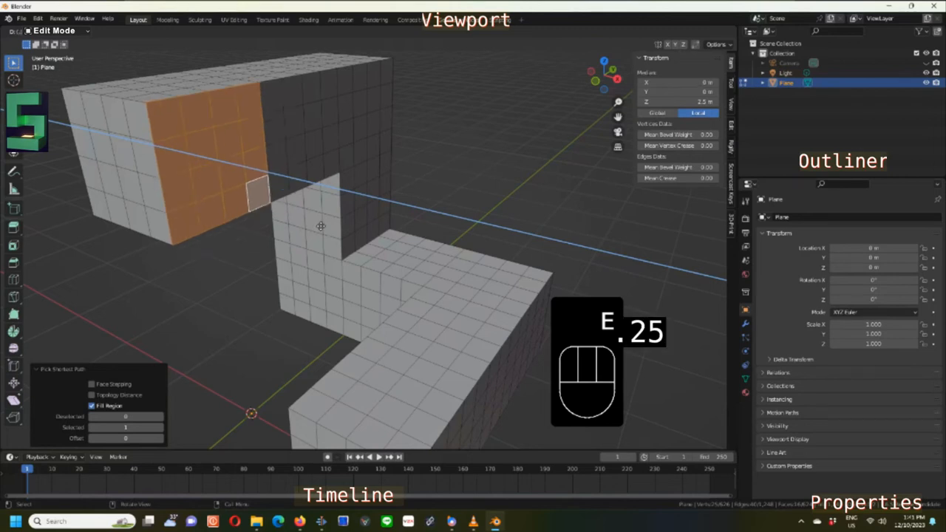
{"action": "left_click", "coordinate": [321, 226]}
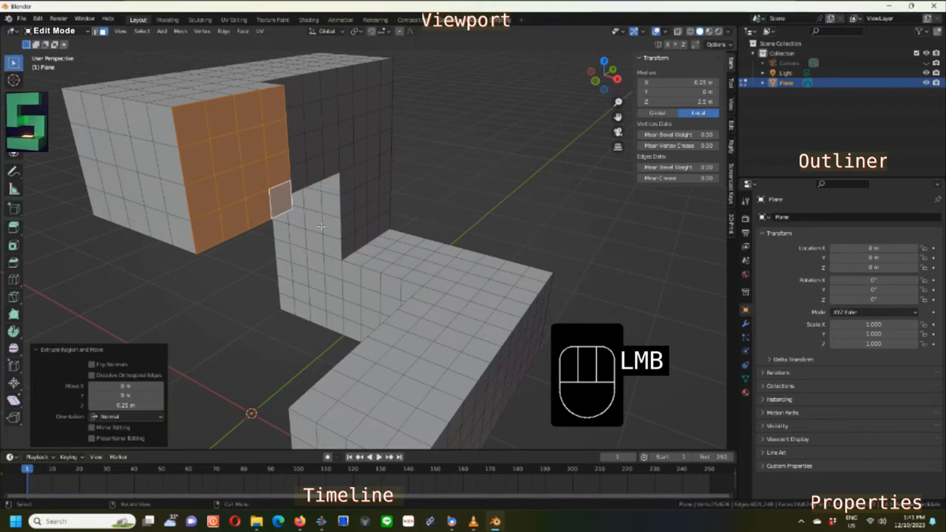
- Repeat the 0.25 m extrusion along positive X seven more times to form the connecting arm
{"action": "key", "text": "shift+r"}
{"action": "key", "text": "shift+r"}
{"action": "key", "text": "shift+r"}
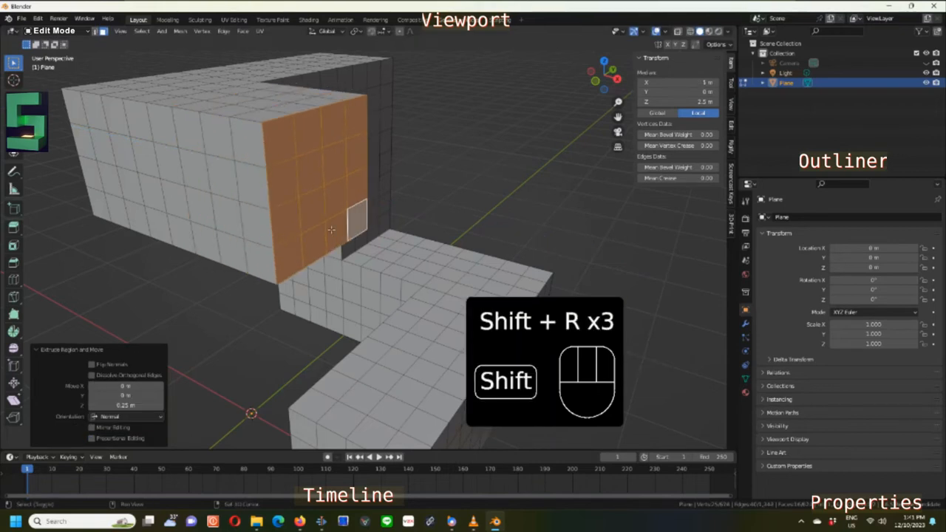
{"action": "key", "text": "shift+r"}
{"action": "key", "text": "shift+r"}
{"action": "key", "text": "shift+r"}
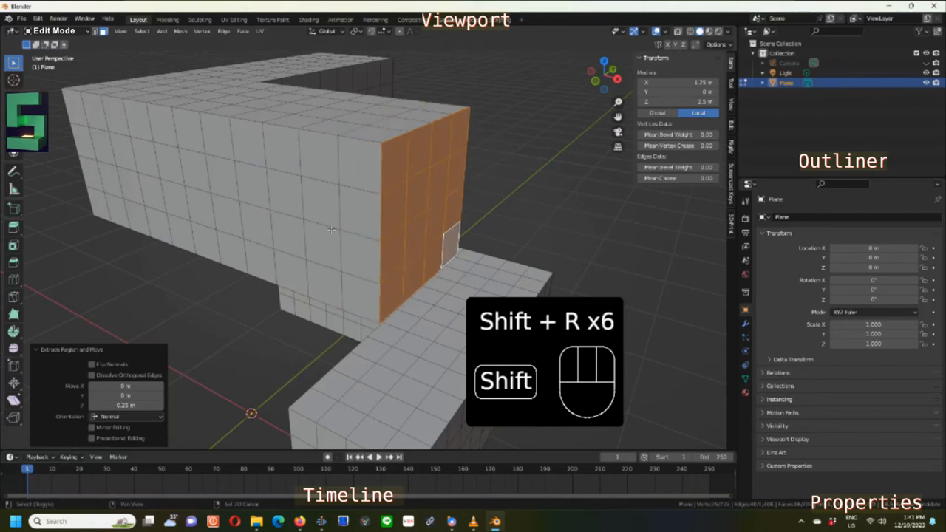
{"action": "key", "text": "shift+r"}
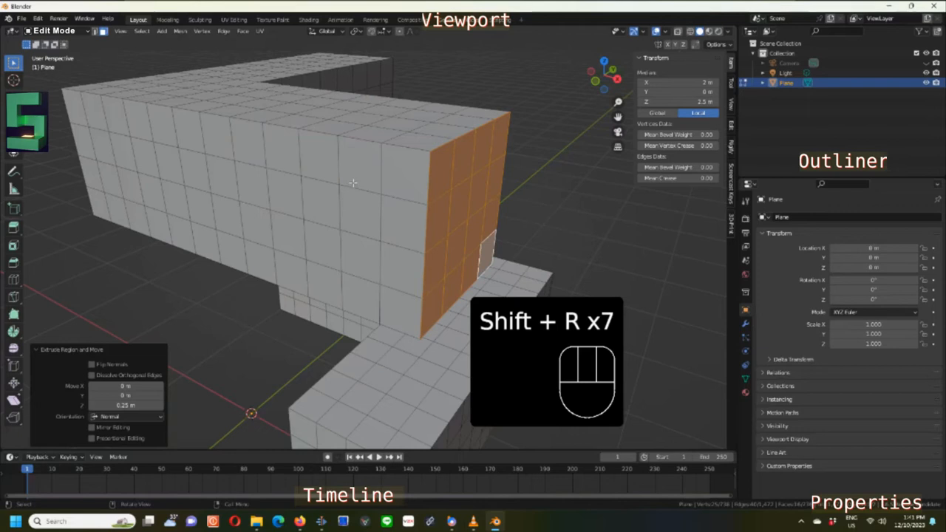
- Select the 4 by 4 top faces at the positive X end of the connecting arm and extrude them 0.25 m upward
{"action": "left_click", "coordinate": [351, 176]}
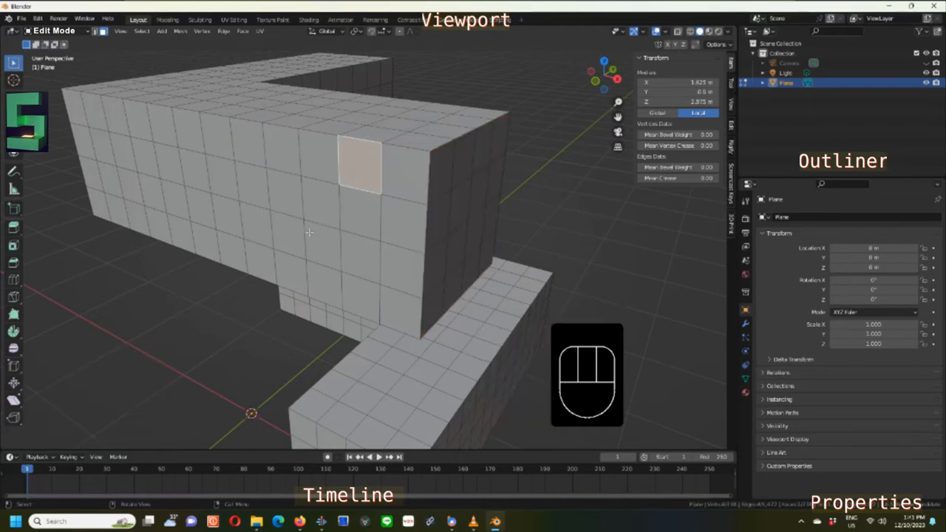
{"action": "scroll", "coordinate": [311, 232], "scroll_direction": "down", "scroll_amount": 4}
{"action": "middle_click_drag", "start_coordinate": [295, 234], "coordinate": [281, 265]}
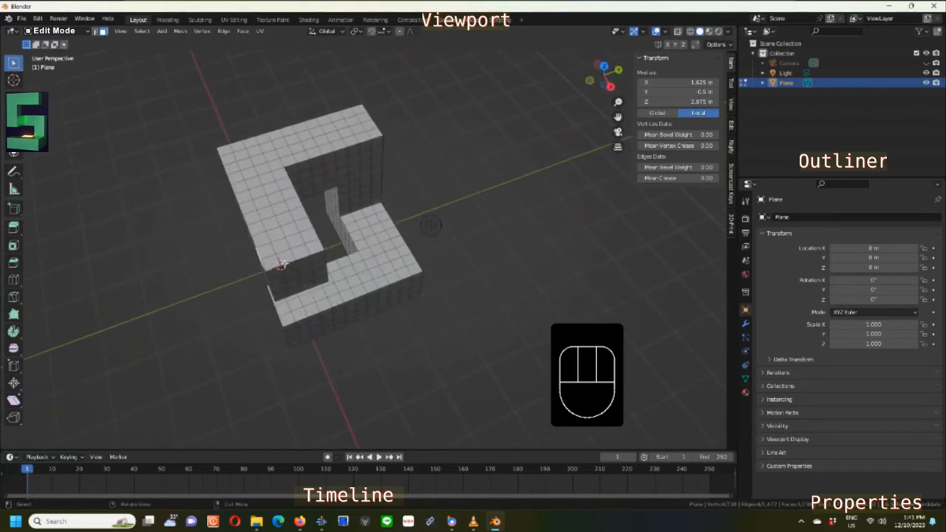
{"action": "left_click", "coordinate": [300, 214]}
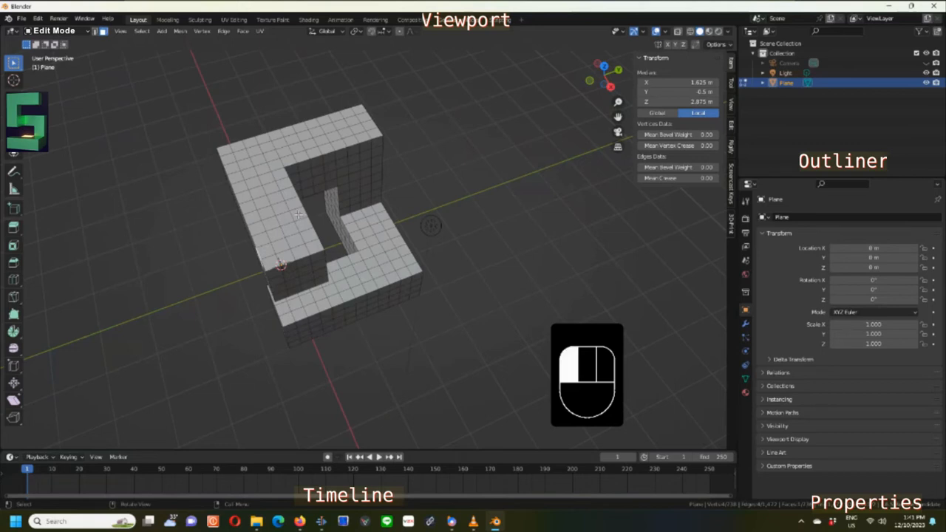
{"action": "left_click", "coordinate": [274, 262], "text": "ctrl+shift"}
{"action": "middle_click_drag", "start_coordinate": [294, 258], "coordinate": [303, 281]}
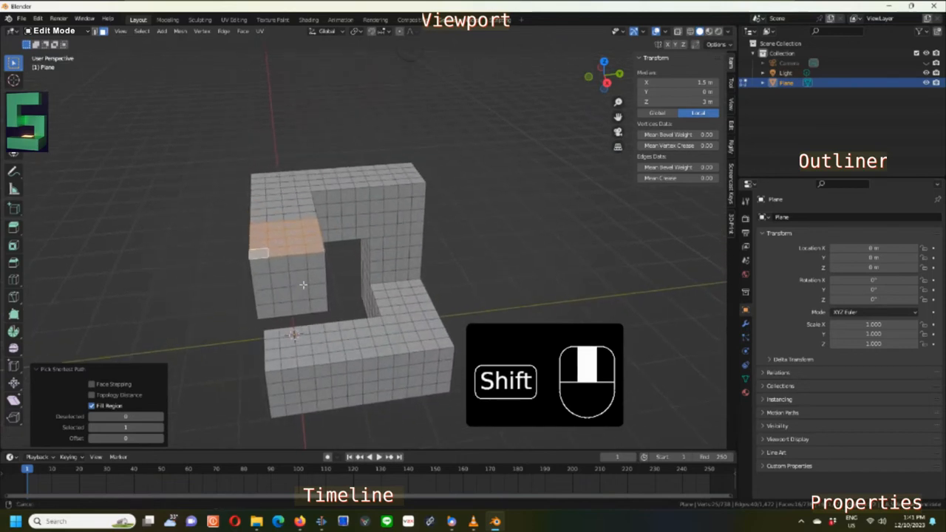
{"action": "type", "text": "e"}
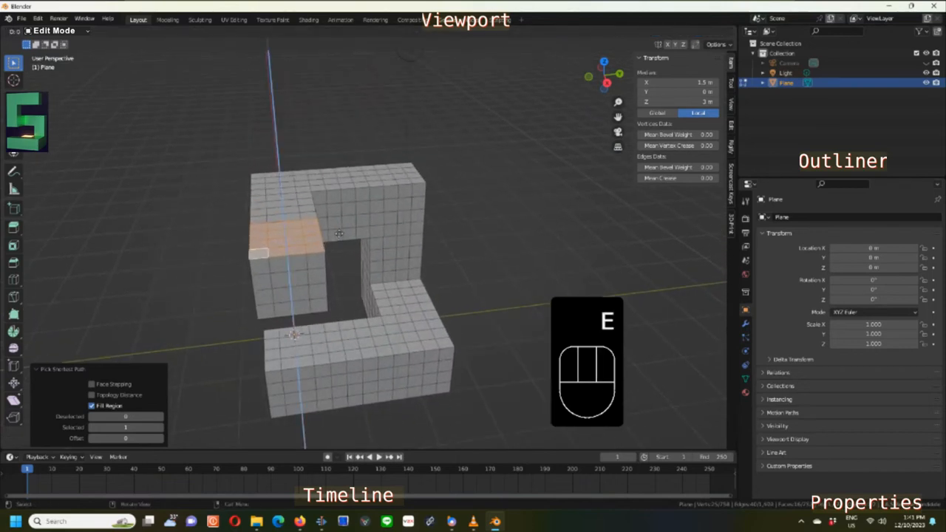
{"action": "type", "text": ".25"}
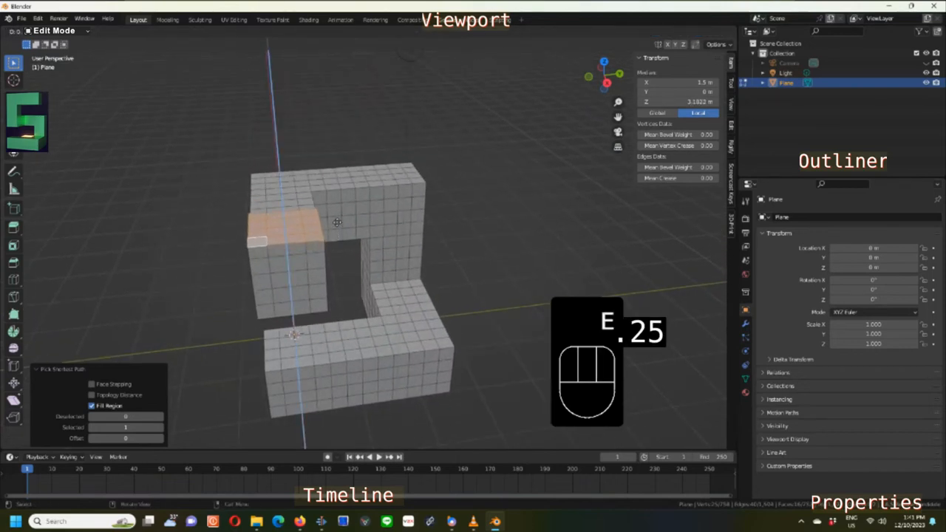
{"action": "type", "text": ".2"}
{"action": "left_click", "coordinate": [337, 222]}
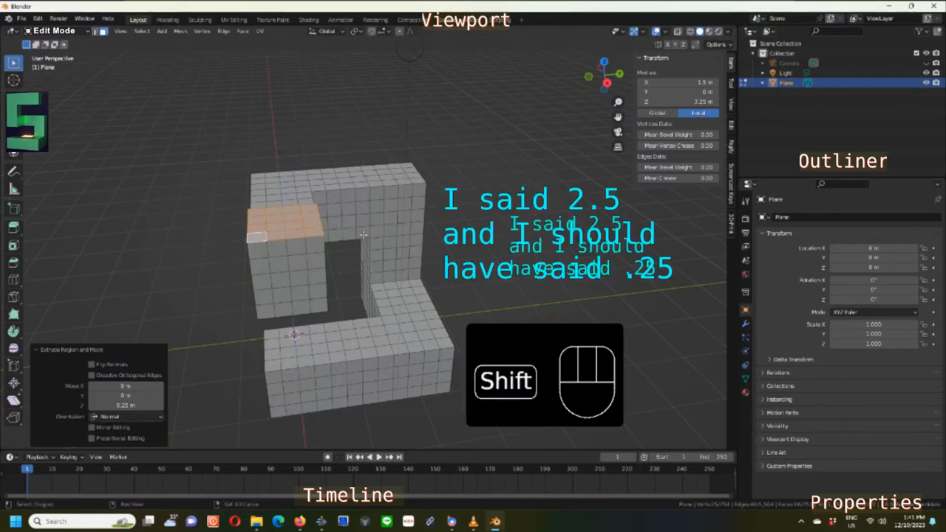
- Repeat the 0.25 m upward extrusion seven more times to raise the second vertical column
{"action": "key", "text": "shift+r"}
{"action": "key", "text": "shift+r"}
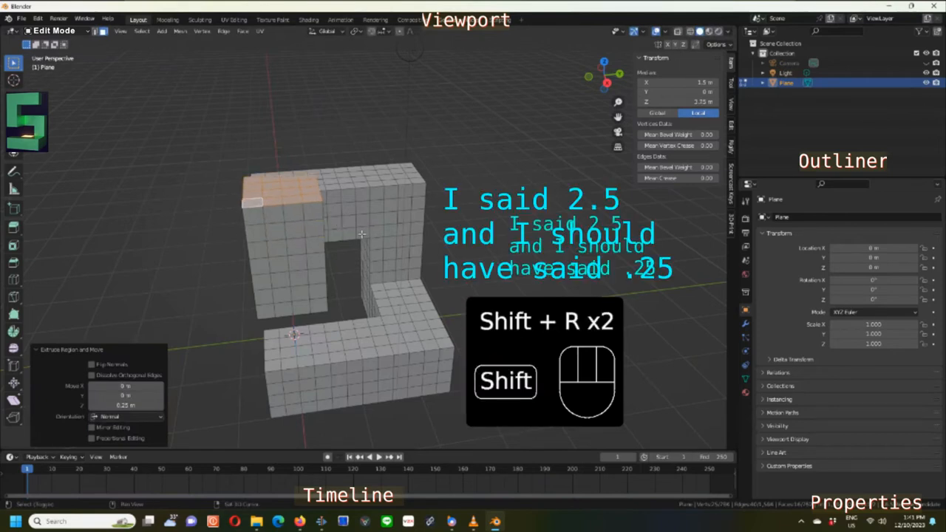
{"action": "key", "text": "shift+r"}
{"action": "key", "text": "shift+r"}
{"action": "key", "text": "shift+r"}
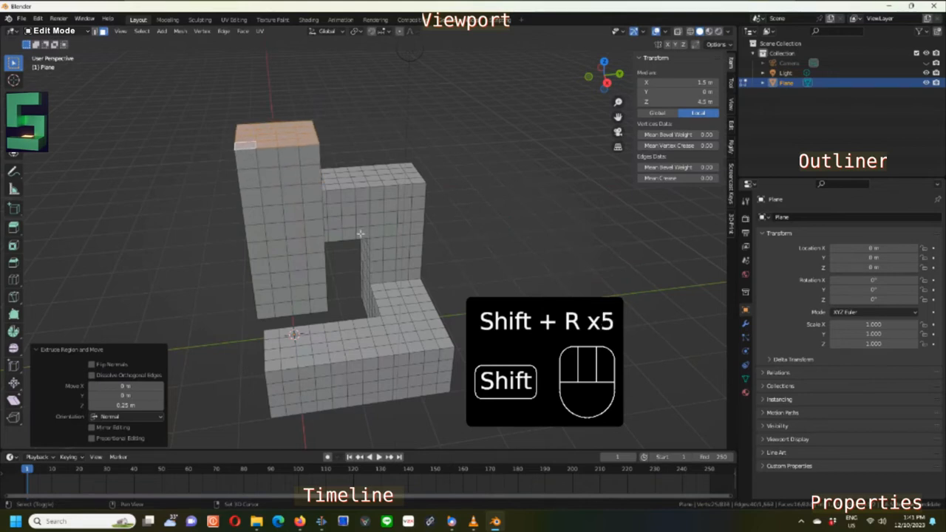
{"action": "key", "text": "shift+r"}
{"action": "key", "text": "shift+r"}
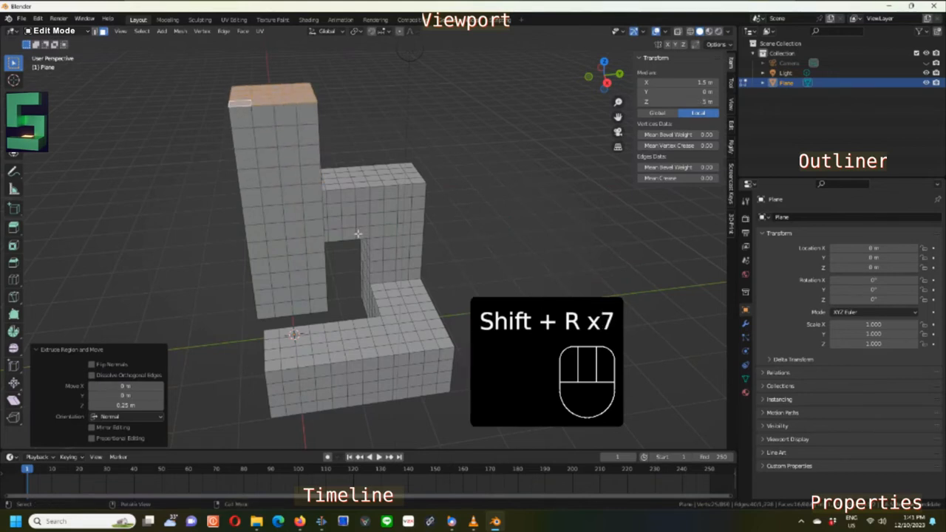
- Select the upper 4 by 4 faces on the second column's positive Y side and extrude them 0.25 m outward
{"action": "middle_click_drag", "start_coordinate": [346, 233], "coordinate": [290, 231]}
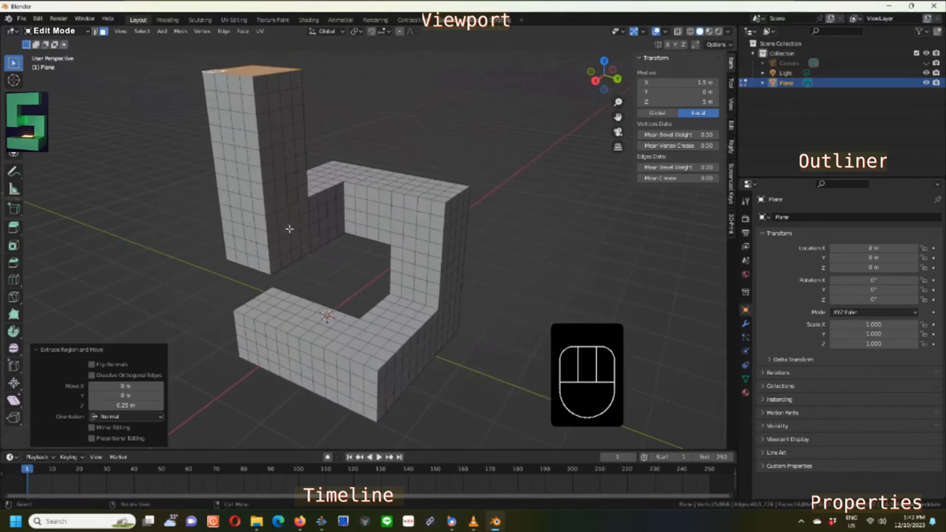
{"action": "middle_click_drag", "start_coordinate": [289, 229], "coordinate": [291, 232]}
{"action": "middle_click_drag", "start_coordinate": [259, 235], "coordinate": [261, 187]}
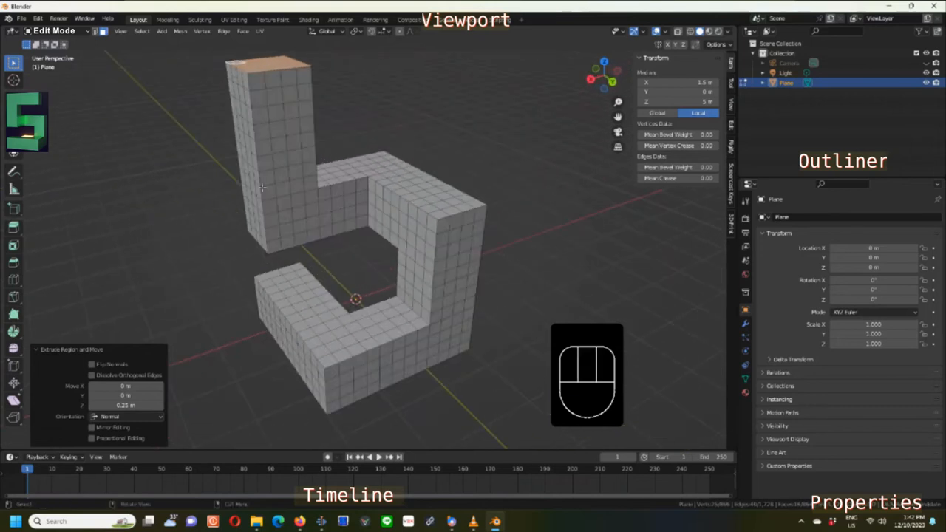
{"action": "left_click", "coordinate": [255, 83]}
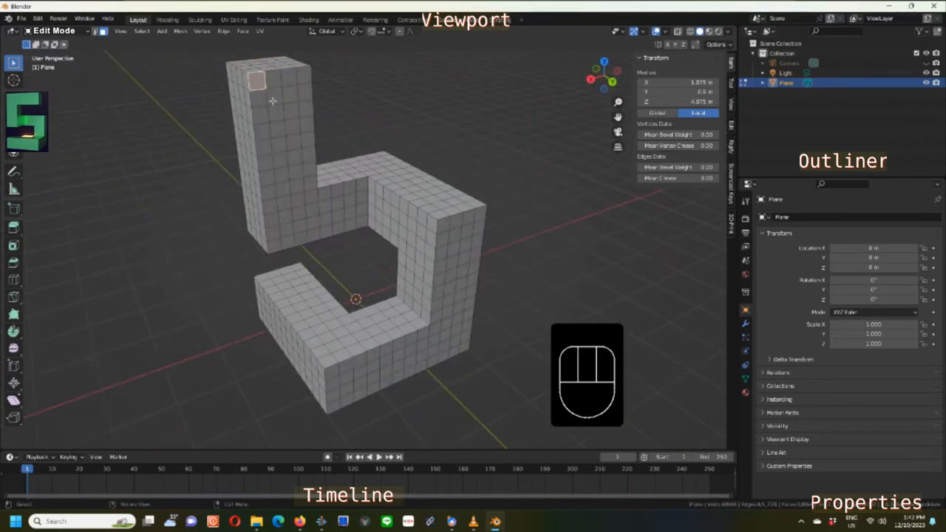
{"action": "left_click", "coordinate": [305, 122], "text": "ctrl+shift"}
{"action": "mouse_move", "coordinate": [269, 148]}
{"action": "middle_mouse_down"}
{"action": "mouse_move", "coordinate": [239, 170]}
{"action": "mouse_move", "coordinate": [284, 158]}
{"action": "middle_mouse_up"}
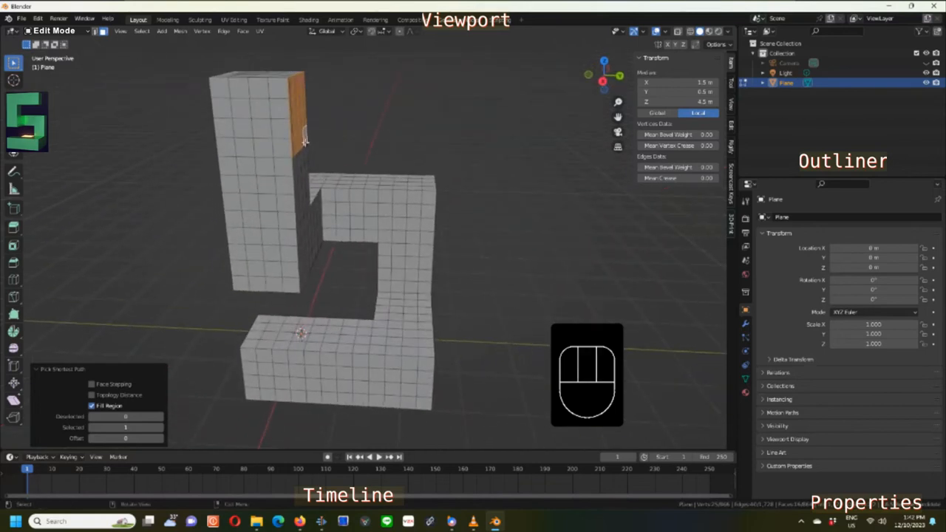
{"action": "key", "text": "e"}
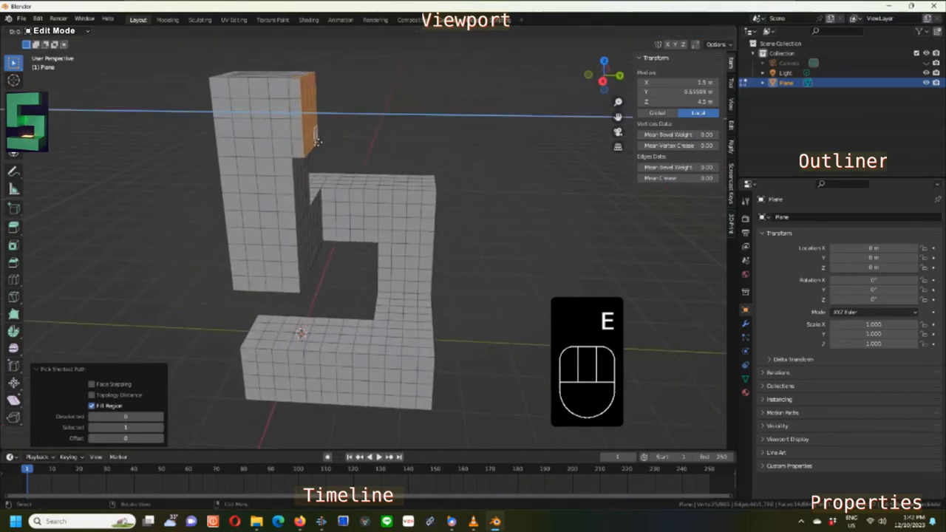
{"action": "type", "text": ".25"}
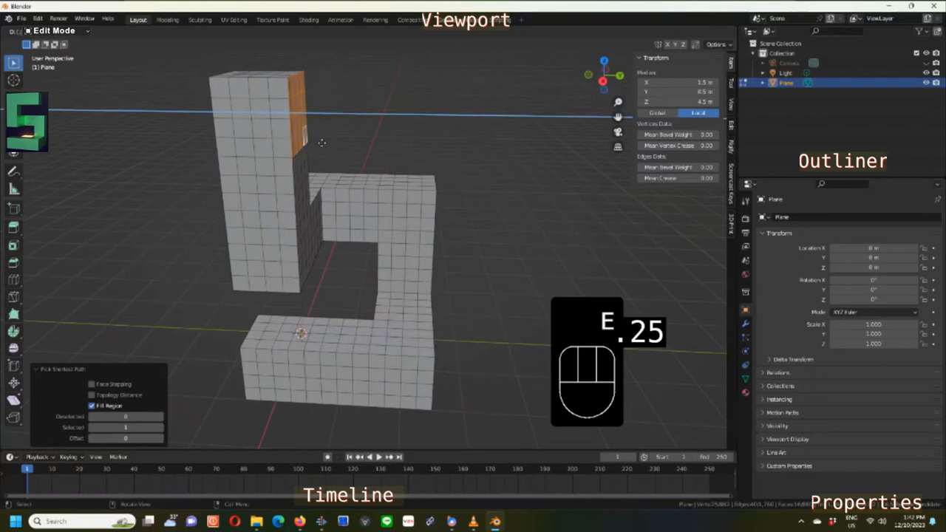
{"action": "type", "text": "2"}
{"action": "left_click", "coordinate": [320, 142]}
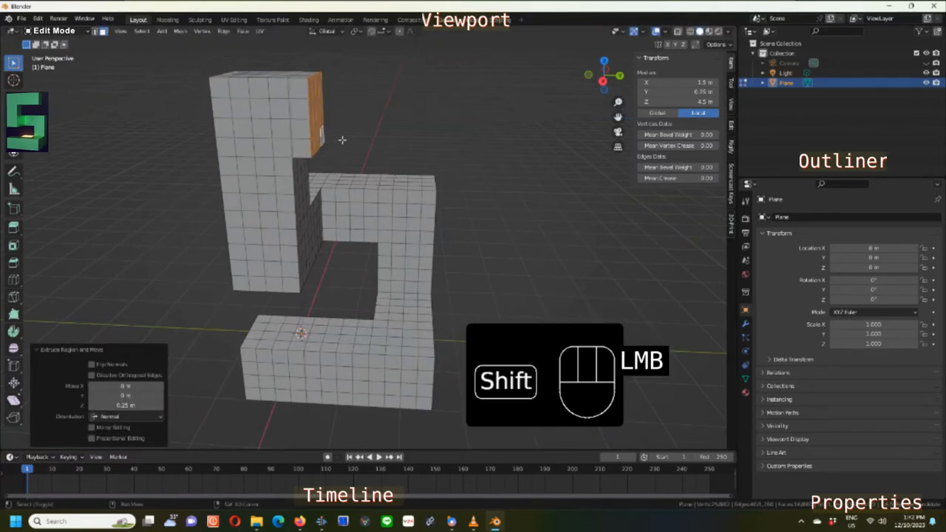
- Repeat the 0.25 m extrusion along positive Y seven more times to form the top arm of the S
{"action": "key", "text": "shift+r"}
{"action": "key", "text": "shift+r"}
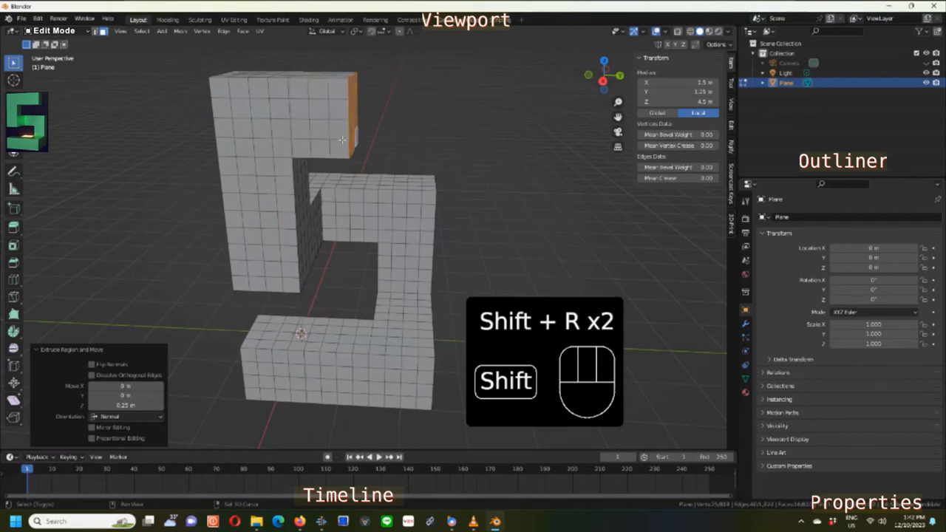
{"action": "key", "text": "shift+r"}
{"action": "key", "text": "shift+r"}
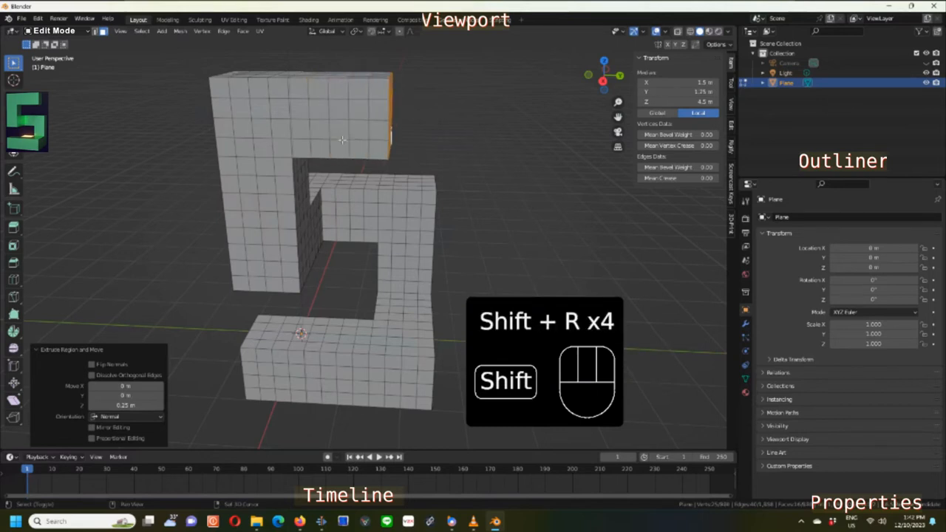
{"action": "key", "text": "shift+r"}
{"action": "key", "text": "shift+r"}
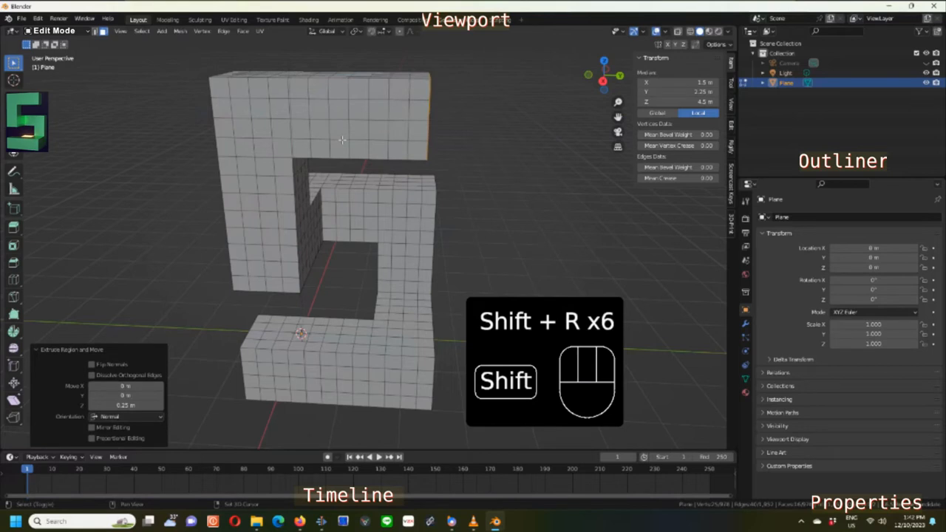
{"action": "key", "text": "shift+r"}
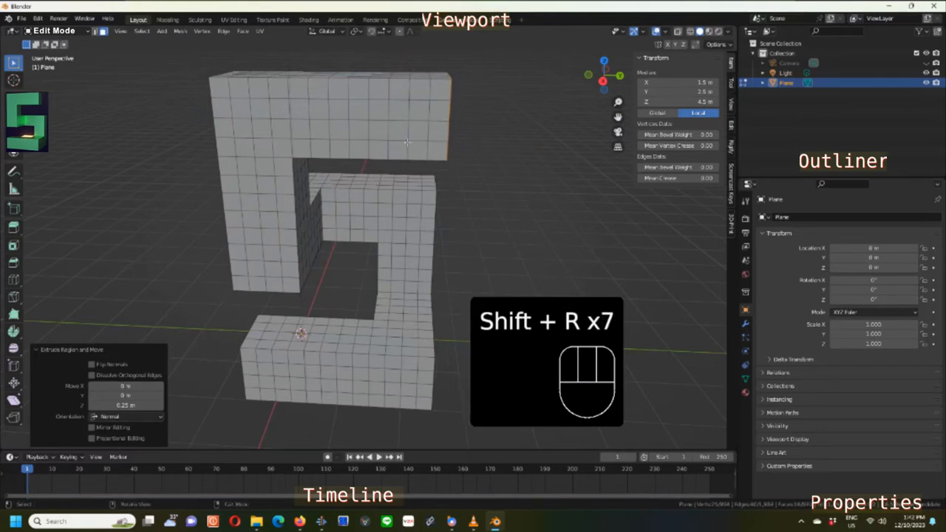
- Deselect the end faces of the top arm and switch the S from Edit Mode to Object Mode
{"action": "left_click", "coordinate": [459, 152]}
{"action": "middle_click_drag", "start_coordinate": [462, 153], "coordinate": [405, 154]}
{"action": "middle_click_drag", "start_coordinate": [469, 169], "coordinate": [522, 145]}
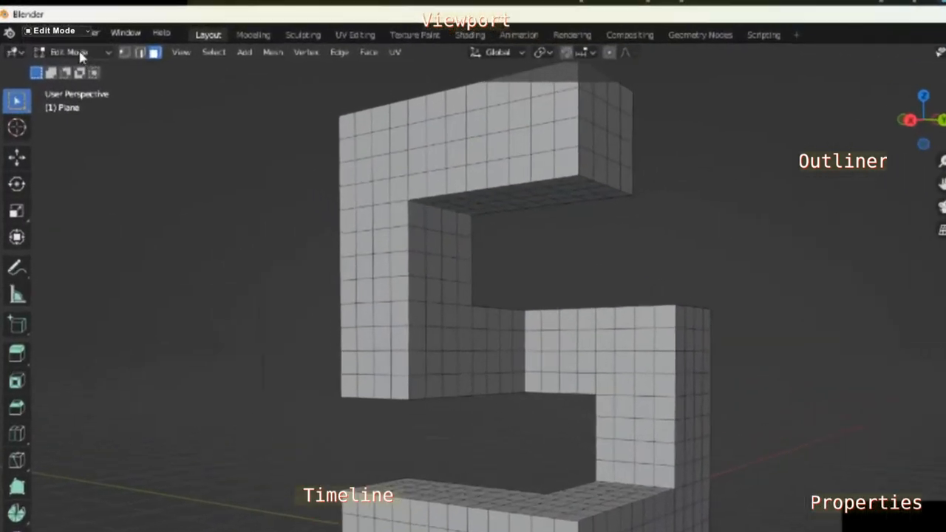
{"action": "left_click", "coordinate": [52, 30]}
{"action": "left_click", "coordinate": [90, 81]}
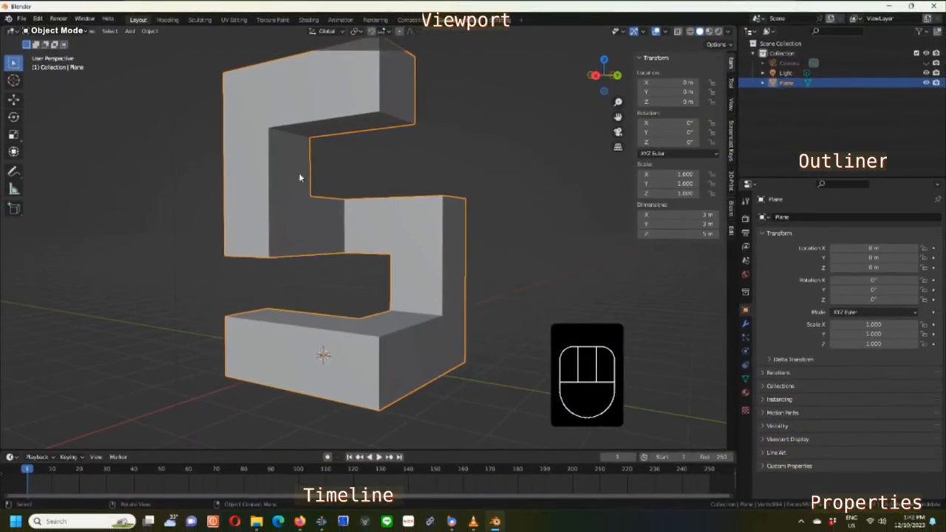
{"action": "middle_click_drag", "start_coordinate": [323, 191], "coordinate": [294, 202], "text": "shift"}
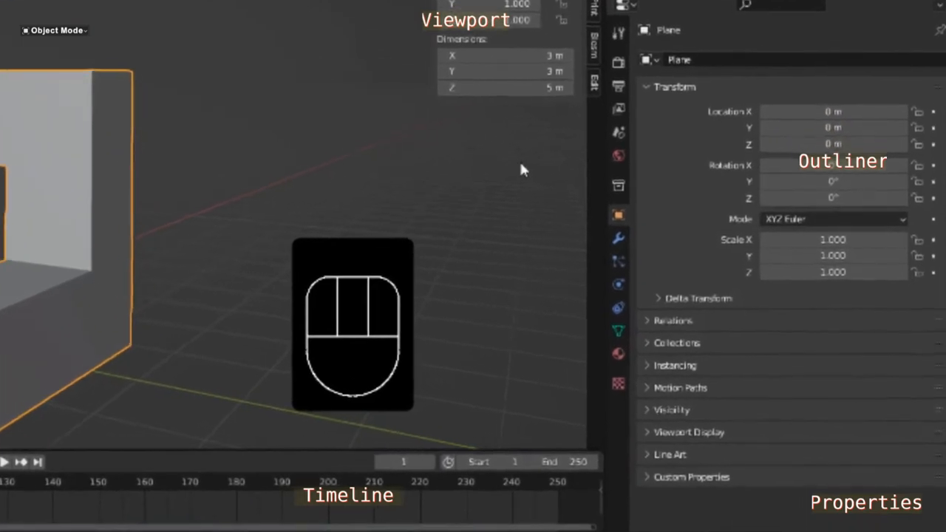
- Add a Build modifier to the S and set its length to 250 frames
{"action": "left_click", "coordinate": [605, 228]}
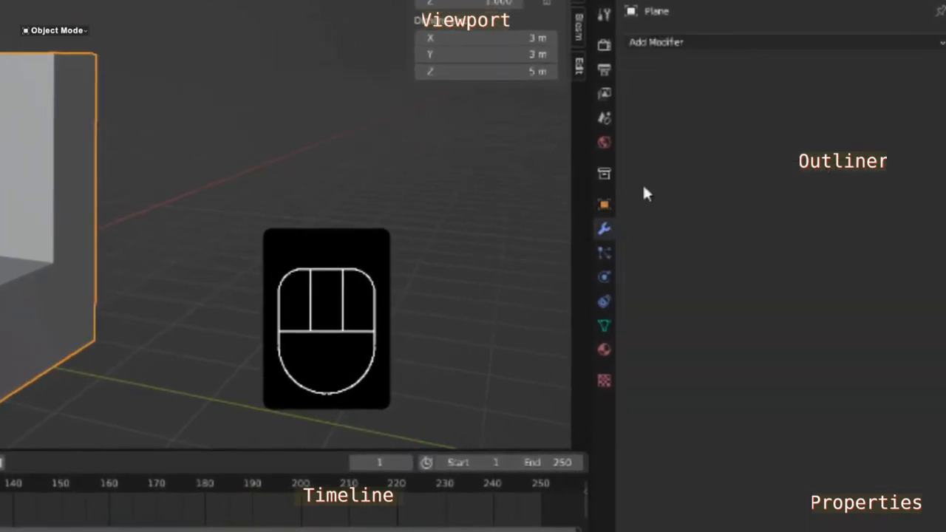
{"action": "left_click", "coordinate": [723, 43]}
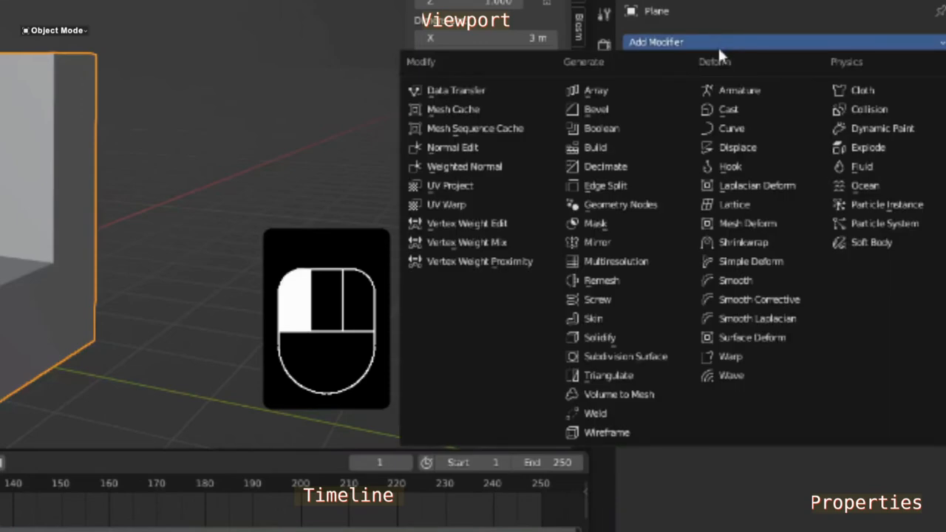
{"action": "left_click", "coordinate": [614, 148]}
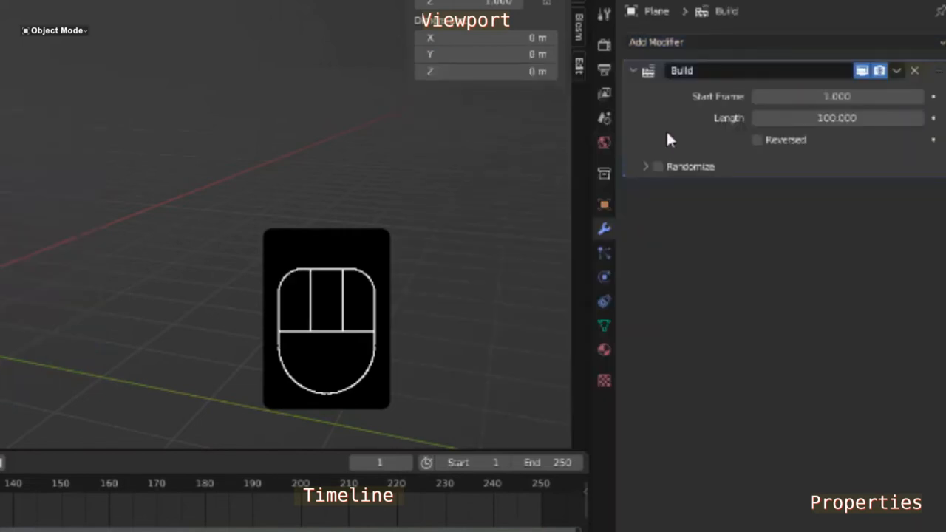
{"action": "left_click", "coordinate": [827, 119]}
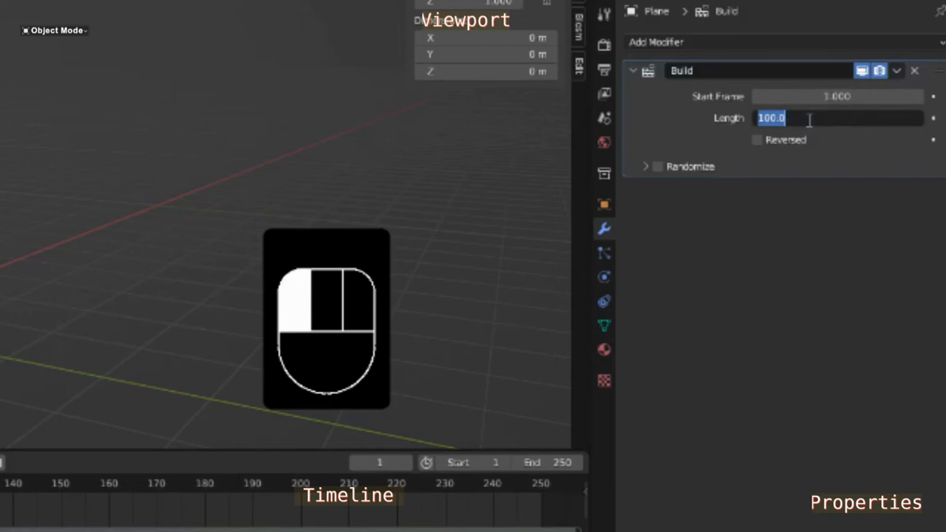
{"action": "type", "text": "250"}
{"action": "key", "text": "Return"}
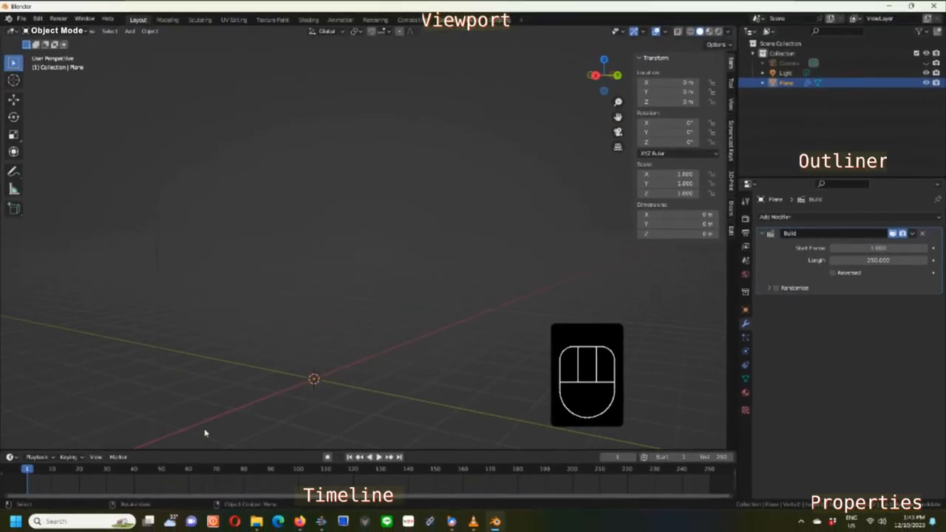
- Scrub the timeline to frame 121 to preview the build and add a Remesh modifier to the S
{"action": "left_click_drag", "start_coordinate": [30, 471], "coordinate": [356, 453]}
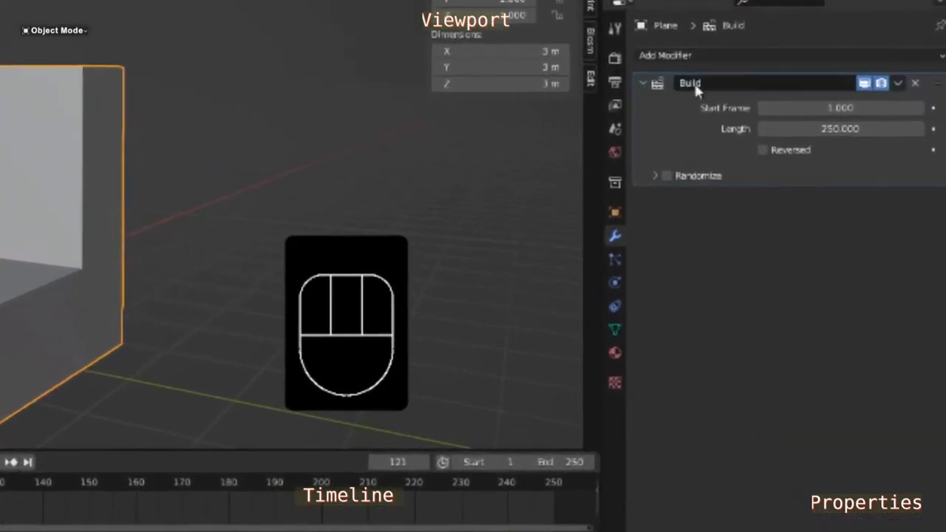
{"action": "left_click", "coordinate": [748, 136]}
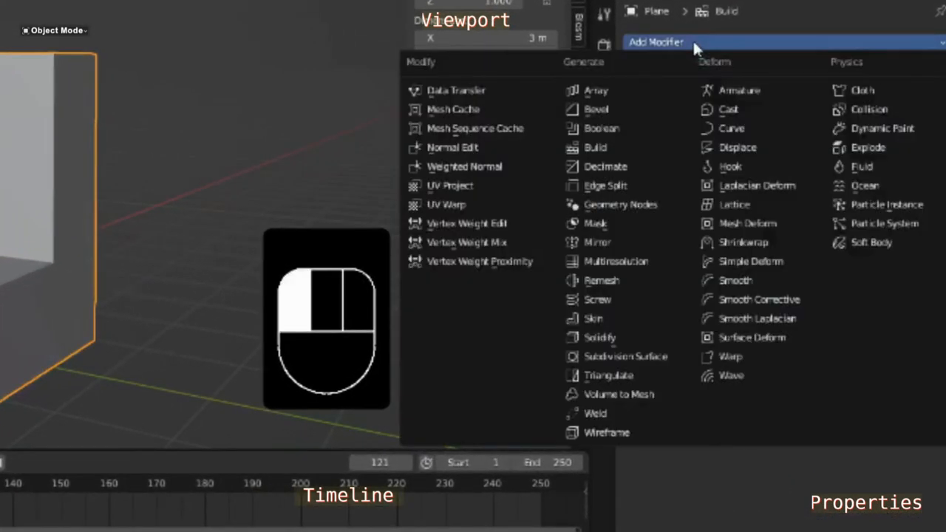
{"action": "left_click", "coordinate": [643, 282]}
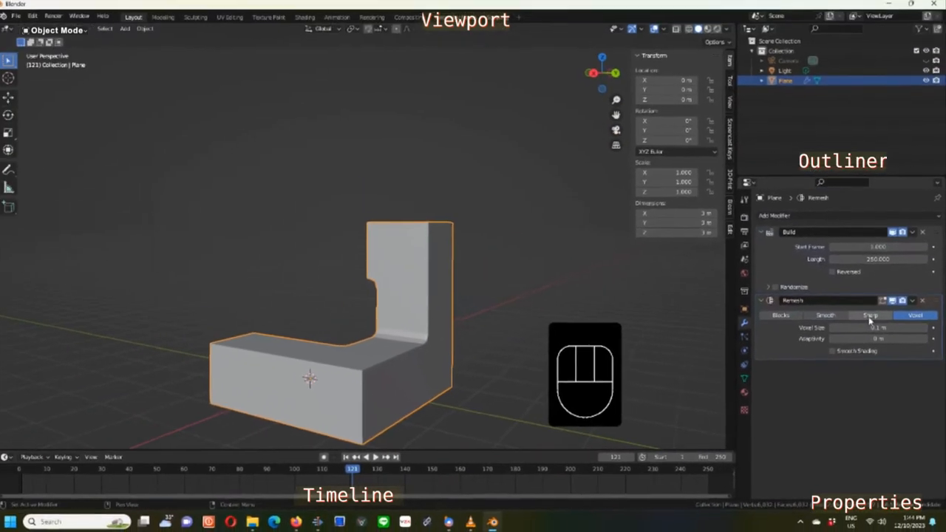
- Set the Remesh modifier to Sharp mode with smooth shading and an octree depth of 5, with the timeline scrubbed to frame 237
{"action": "left_click", "coordinate": [870, 317]}
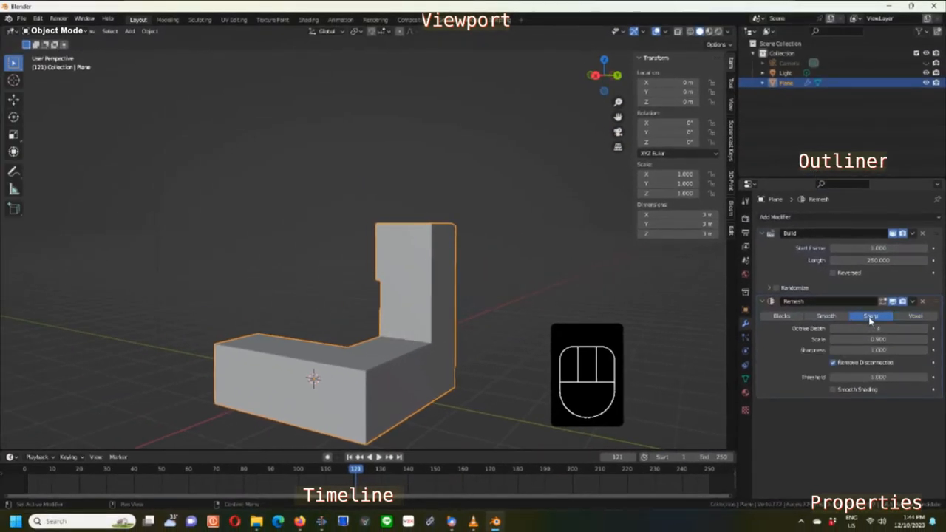
{"action": "left_click", "coordinate": [834, 390]}
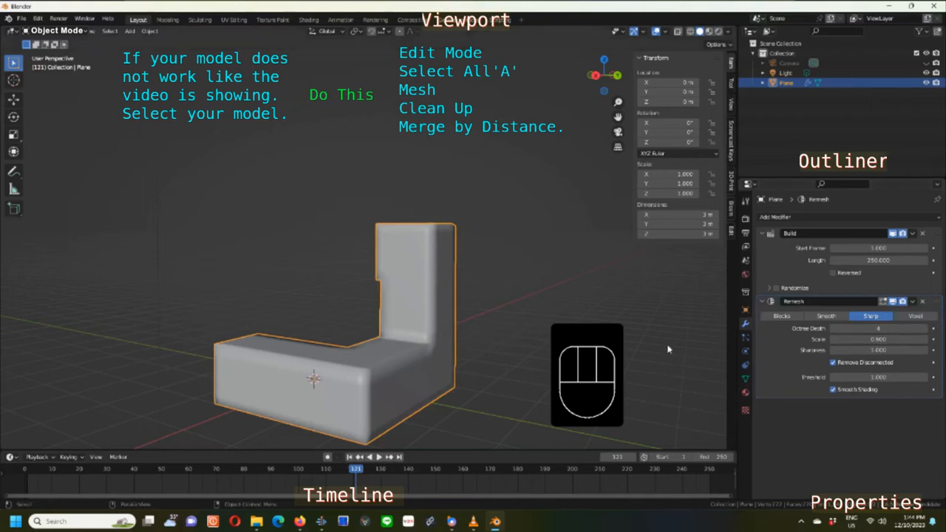
{"action": "middle_click_drag", "start_coordinate": [547, 333], "coordinate": [537, 373]}
{"action": "mouse_move", "coordinate": [357, 469]}
{"action": "left_mouse_down"}
{"action": "mouse_move", "coordinate": [327, 469]}
{"action": "mouse_move", "coordinate": [710, 469]}
{"action": "mouse_move", "coordinate": [555, 468]}
{"action": "mouse_move", "coordinate": [374, 406]}
{"action": "mouse_move", "coordinate": [665, 436]}
{"action": "left_mouse_up"}
{"action": "left_click", "coordinate": [925, 328]}
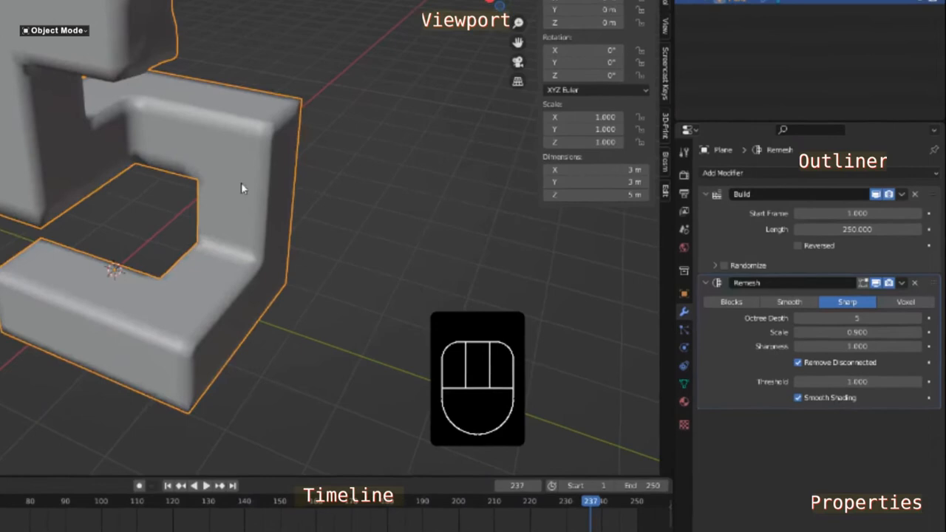
- Apply Shade Auto Smooth to the S and turn off the Remesh modifier's smooth shading
{"action": "left_click", "coordinate": [830, 390]}
{"action": "mouse_move", "coordinate": [222, 385]}
{"action": "middle_mouse_down"}
{"action": "mouse_move", "coordinate": [200, 359]}
{"action": "mouse_move", "coordinate": [215, 303]}
{"action": "middle_mouse_up"}
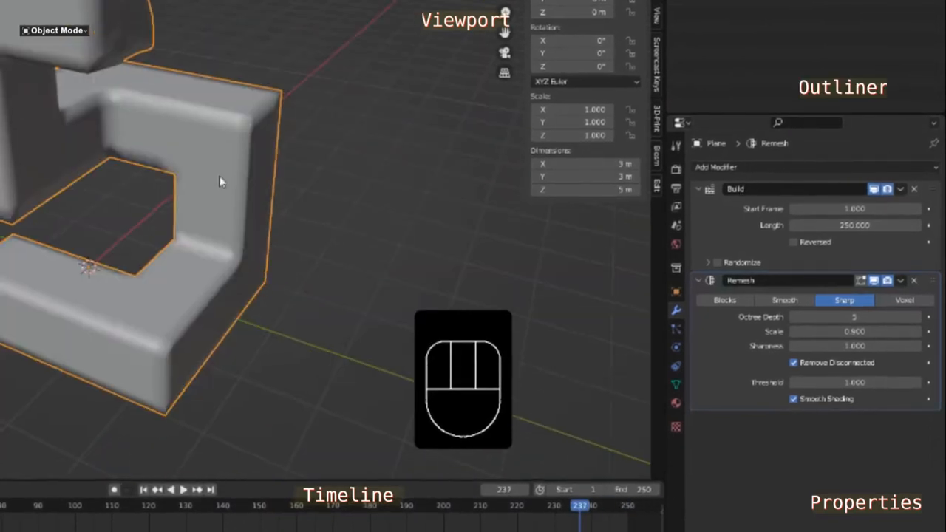
{"action": "right_click", "coordinate": [220, 182]}
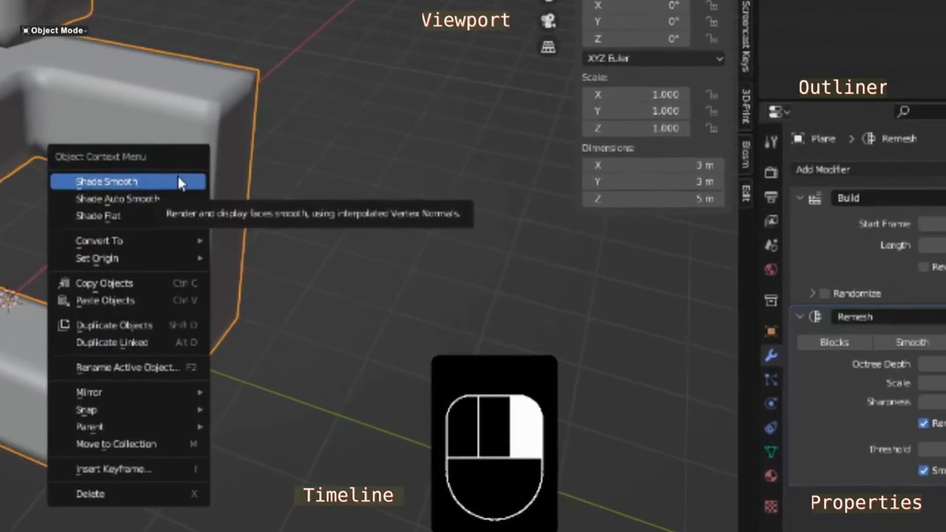
{"action": "left_click", "coordinate": [164, 199]}
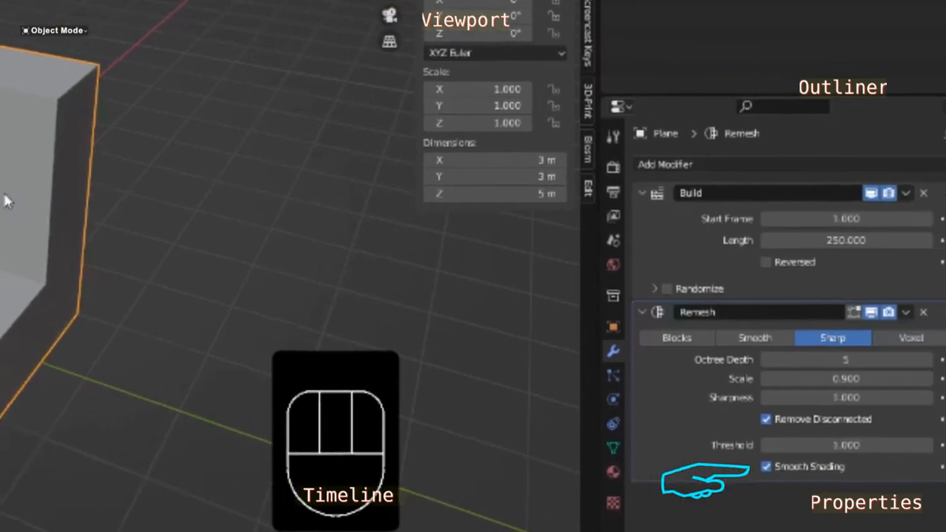
{"action": "left_click", "coordinate": [925, 470]}
{"action": "middle_click_drag", "start_coordinate": [444, 281], "coordinate": [325, 292]}
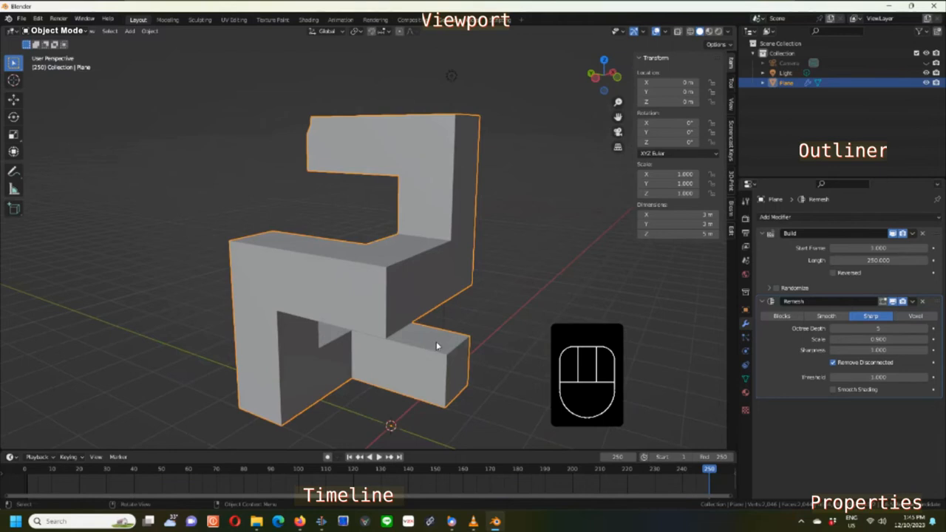
- Add a mesh cube at the world origin beside the S
{"action": "key", "text": "shift"}
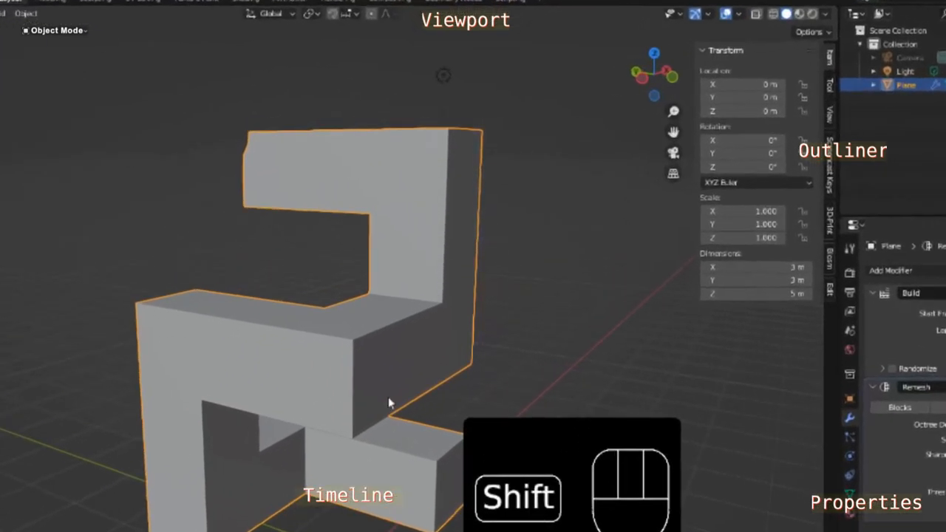
{"action": "key", "text": "shift+a"}
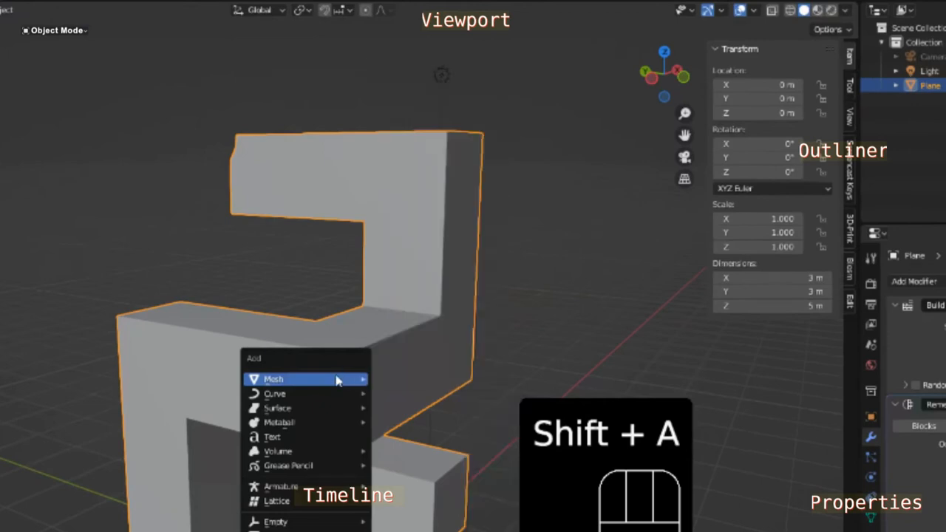
{"action": "mouse_move", "coordinate": [324, 383]}
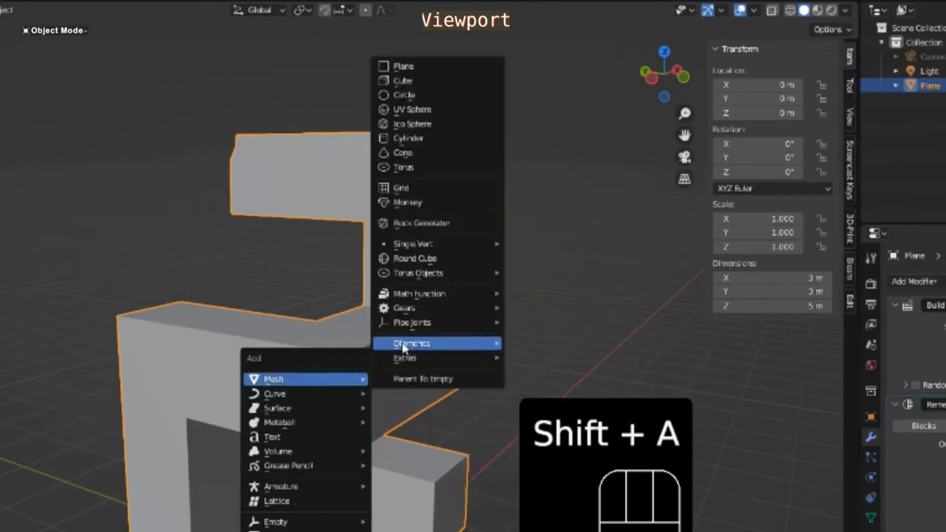
{"action": "left_click", "coordinate": [425, 82]}
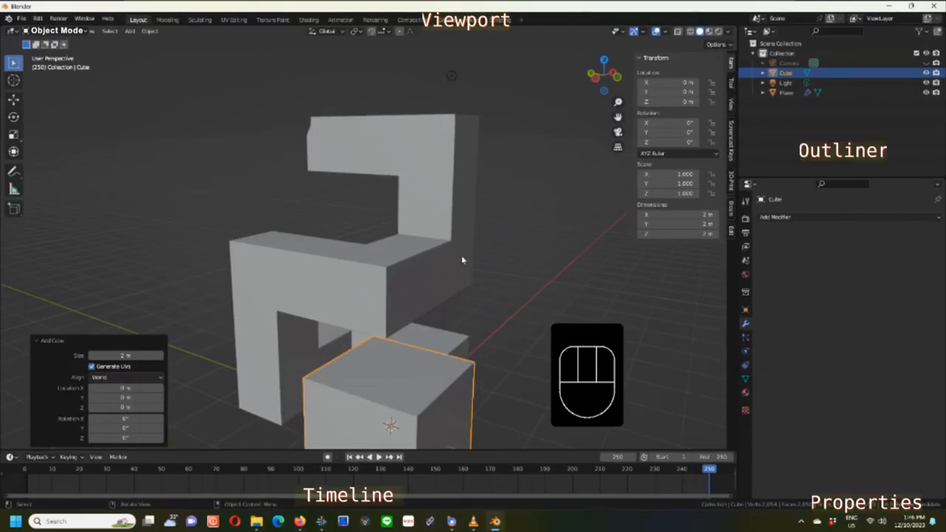
{"action": "middle_click_drag", "start_coordinate": [486, 295], "coordinate": [472, 192], "text": "shift"}
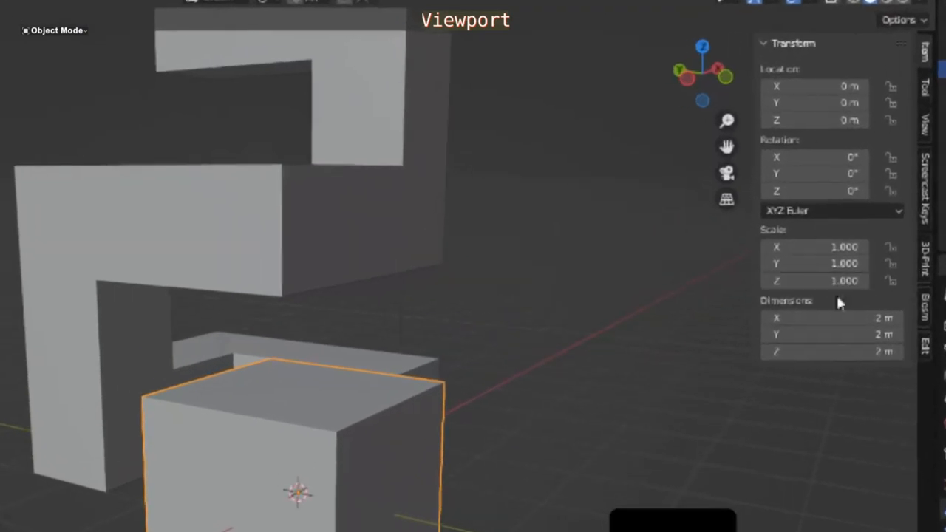
- Set the cube's X, Y and Z dimensions to 1 m each
{"action": "mouse_move", "coordinate": [840, 317]}
{"action": "left_mouse_down"}
{"action": "mouse_move", "coordinate": [840, 335]}
{"action": "mouse_move", "coordinate": [842, 317]}
{"action": "left_mouse_up"}
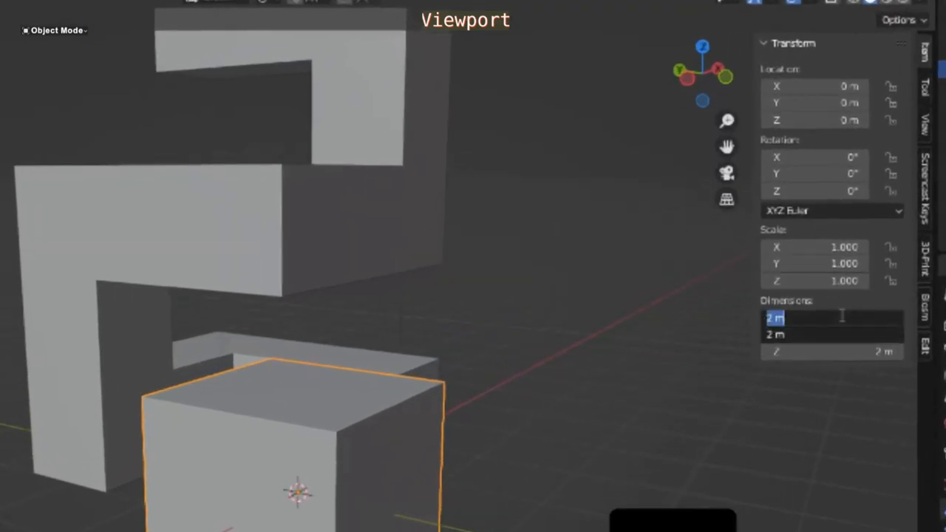
{"action": "type", "text": "1"}
{"action": "key", "text": "Return"}
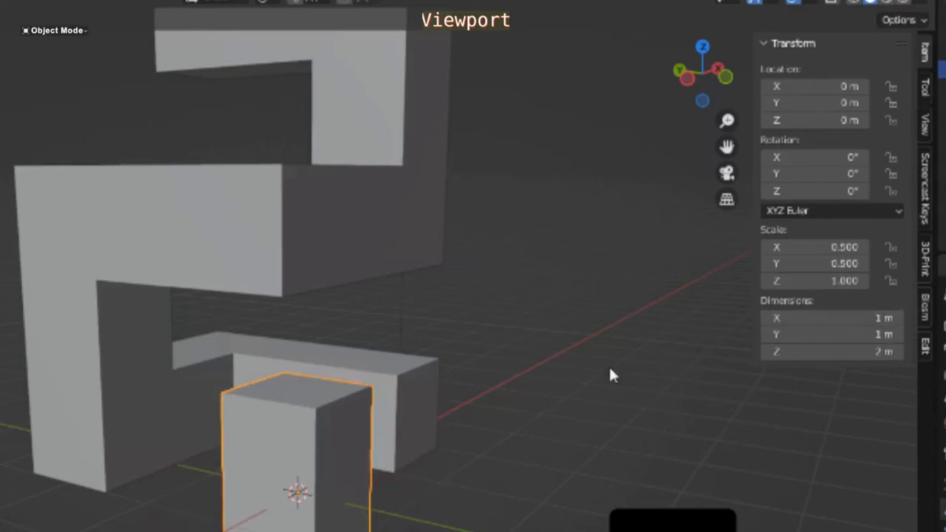
{"action": "middle_click_drag", "start_coordinate": [596, 384], "coordinate": [565, 396]}
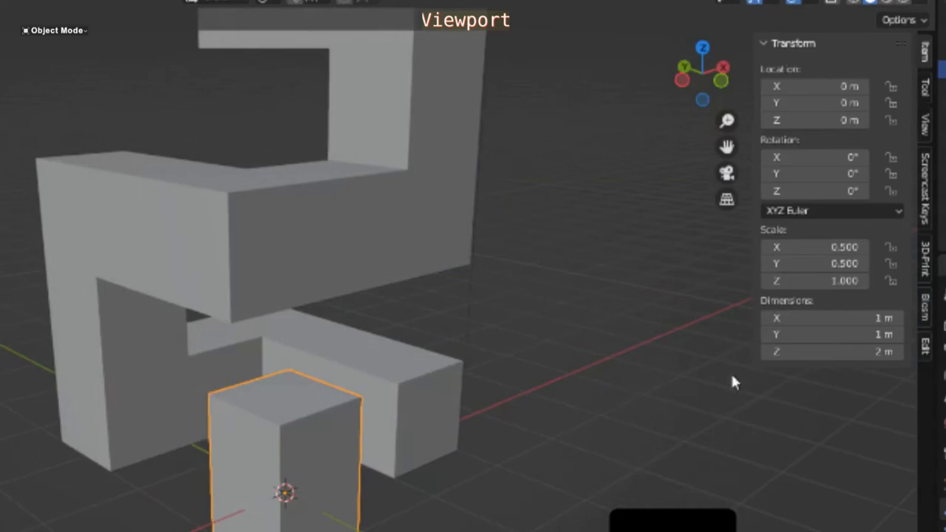
{"action": "left_click", "coordinate": [833, 352]}
{"action": "type", "text": "1"}
{"action": "key", "text": "Return"}
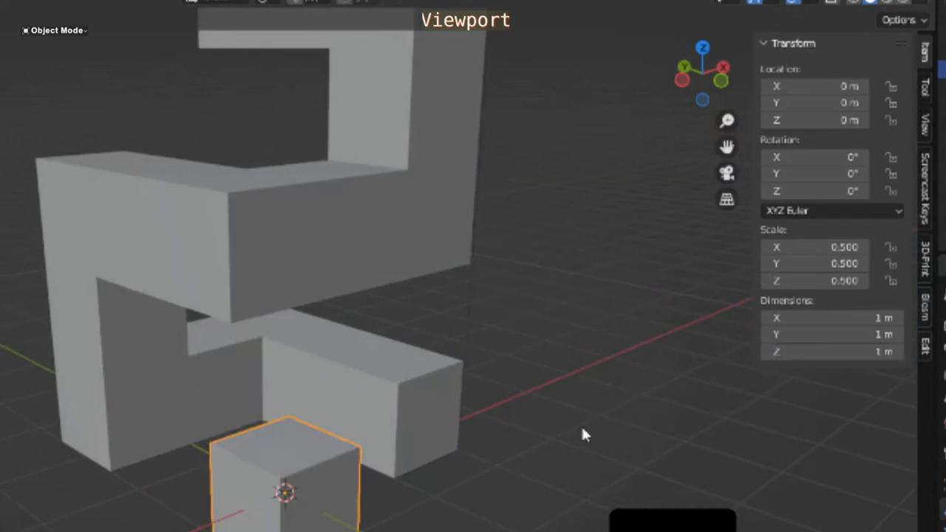
- Move the cube about 0.53 m along the positive X axis so its side sits near the world origin
{"action": "middle_click_drag", "start_coordinate": [505, 449], "coordinate": [423, 502]}
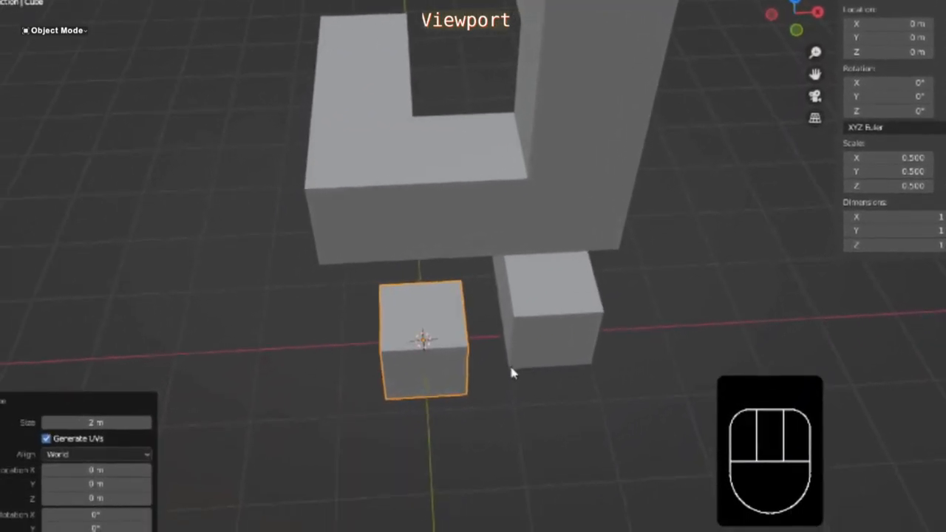
{"action": "middle_click_drag", "start_coordinate": [505, 376], "coordinate": [584, 334]}
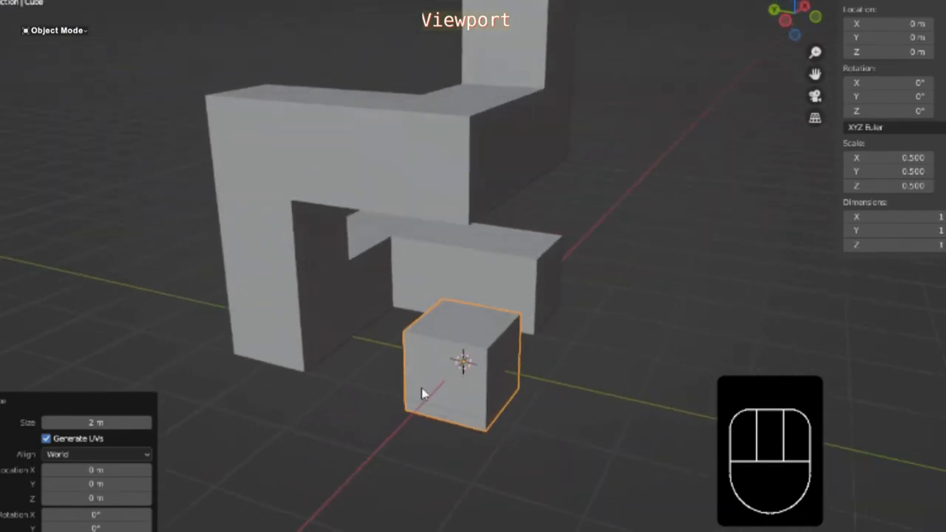
{"action": "middle_click_drag", "start_coordinate": [442, 401], "coordinate": [408, 385]}
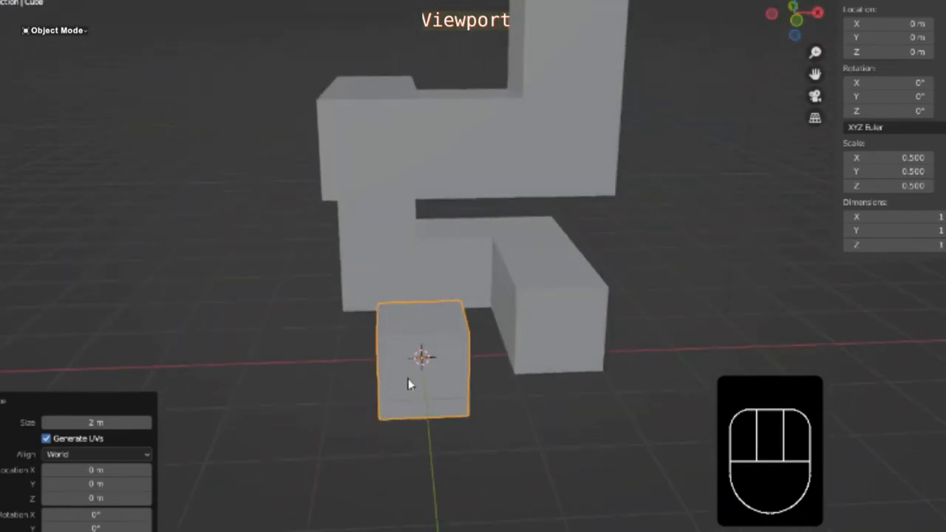
{"action": "left_click", "coordinate": [445, 340]}
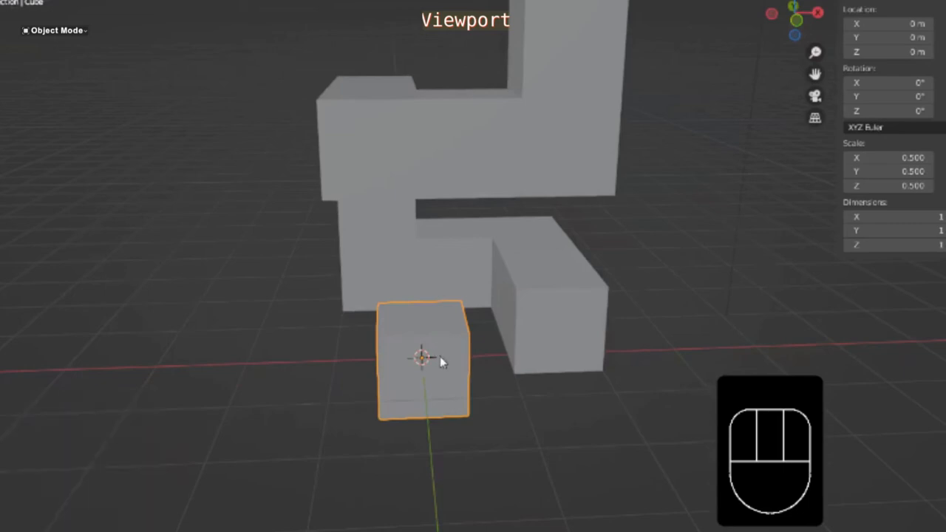
{"action": "key", "text": "g"}
{"action": "key", "text": "x"}
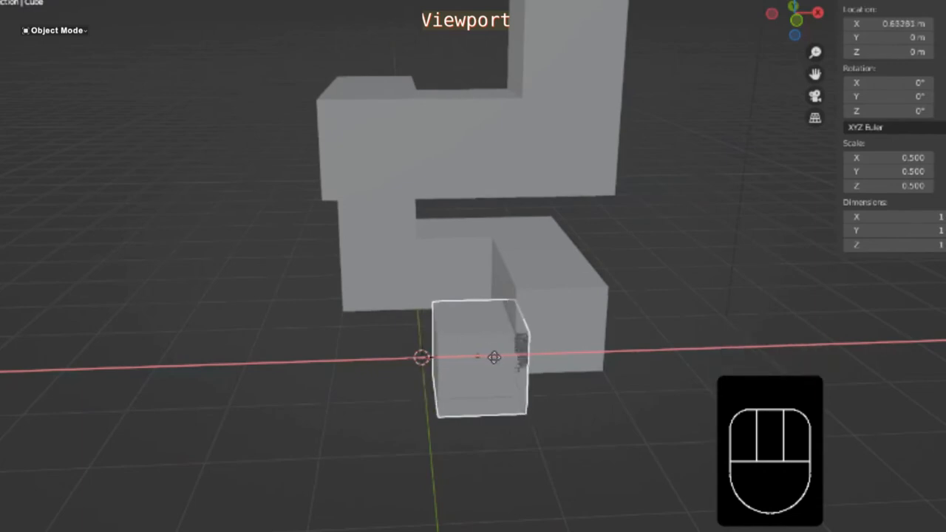
{"action": "left_click", "coordinate": [485, 357]}
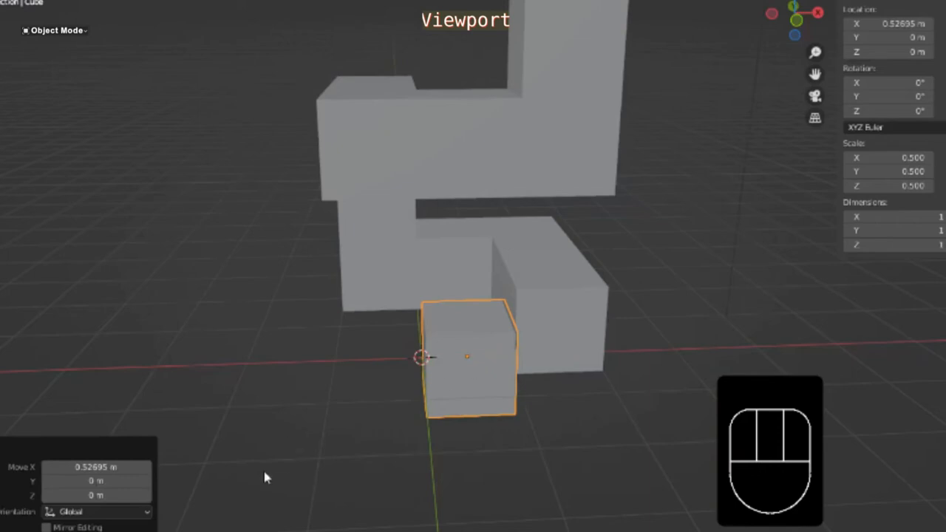
- In Edit Mode, select the cube's positive X face and snap the 3D cursor to it
{"action": "middle_click_drag", "start_coordinate": [284, 476], "coordinate": [290, 453]}
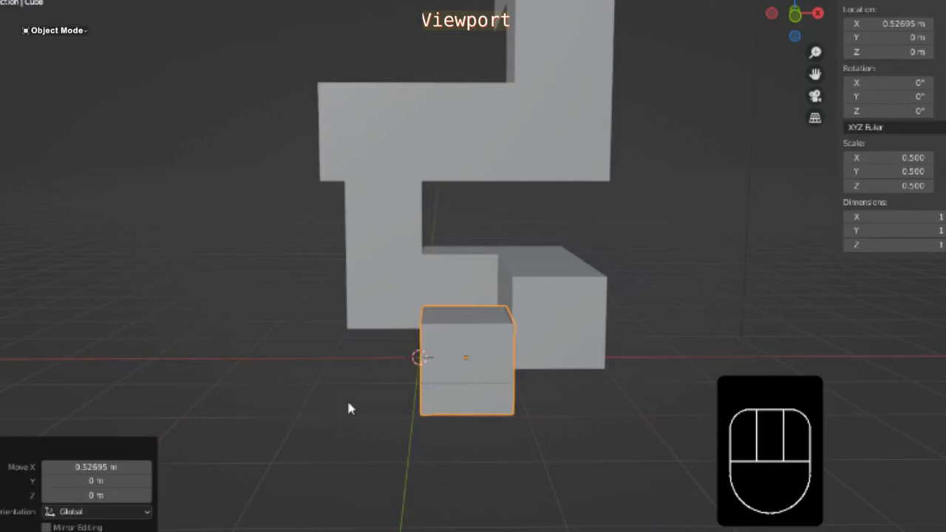
{"action": "key", "text": "Tab"}
{"action": "middle_click_drag", "start_coordinate": [363, 412], "coordinate": [277, 387]}
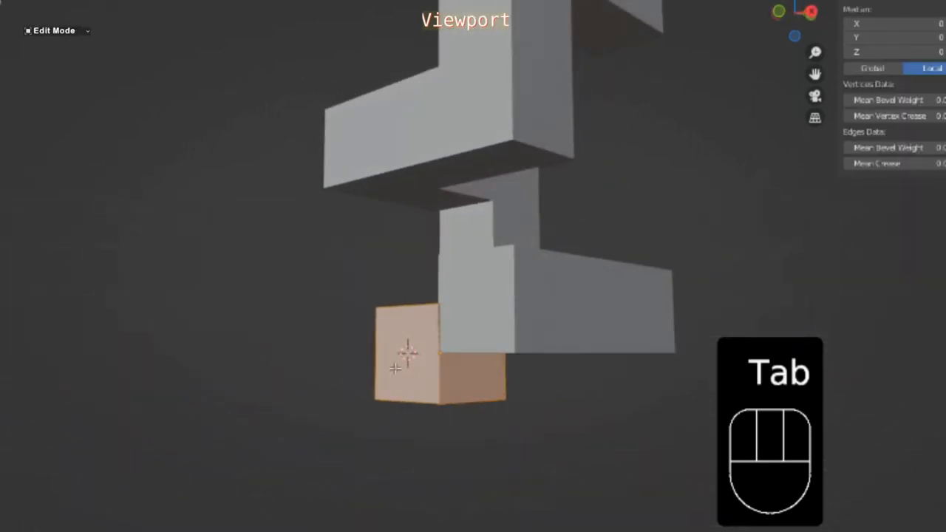
{"action": "left_click", "coordinate": [466, 369]}
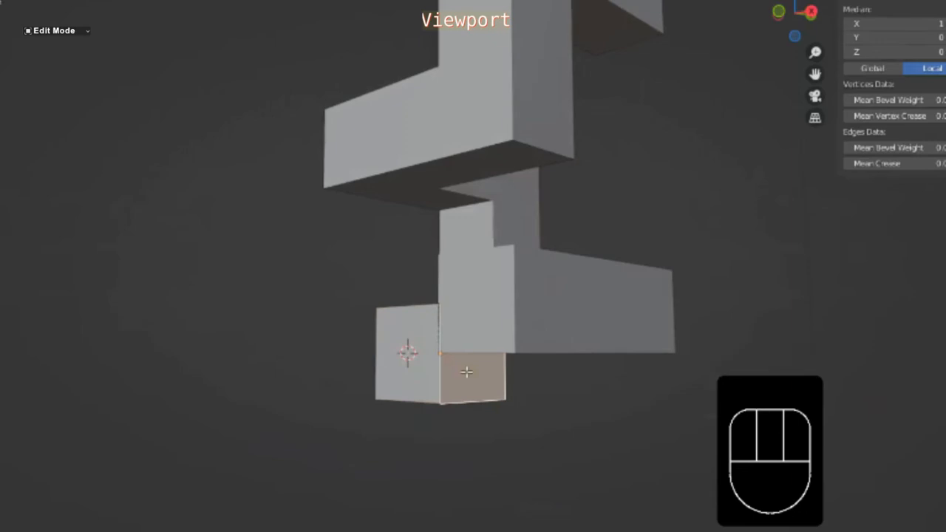
{"action": "scroll", "coordinate": [467, 372], "scroll_direction": "up", "scroll_amount": 3}
{"action": "middle_click_drag", "start_coordinate": [463, 372], "coordinate": [461, 392]}
{"action": "key", "text": "shift"}
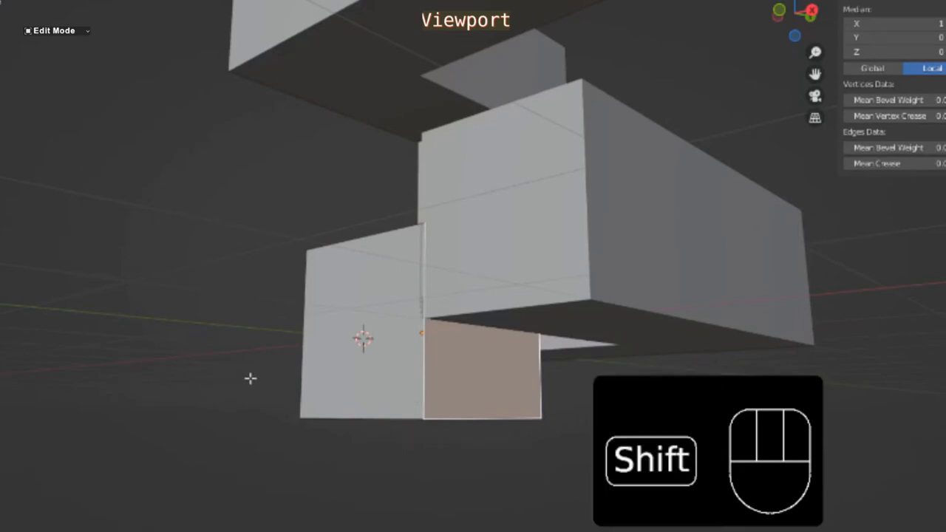
{"action": "key", "text": "shift+s"}
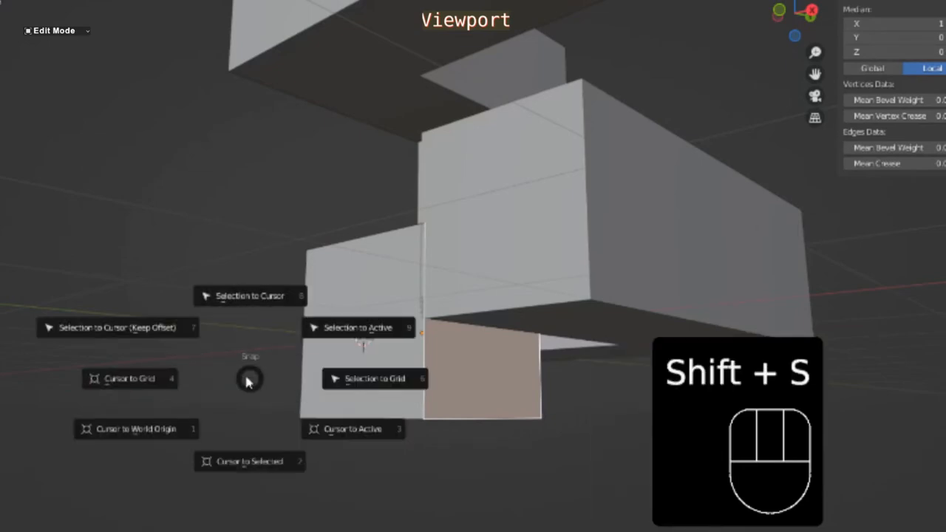
{"action": "left_click", "coordinate": [251, 461]}
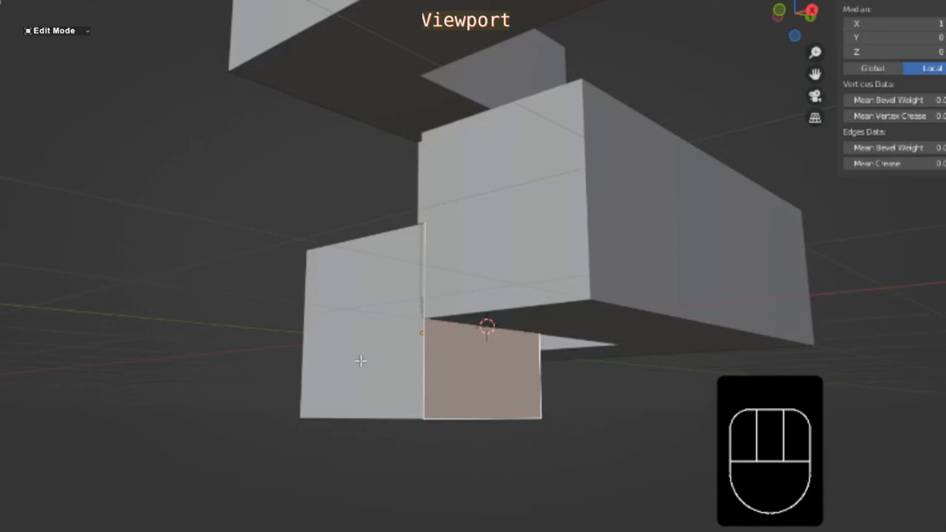
- Return the cube to Object Mode and set its origin to the 3D cursor
{"action": "key", "text": "Tab"}
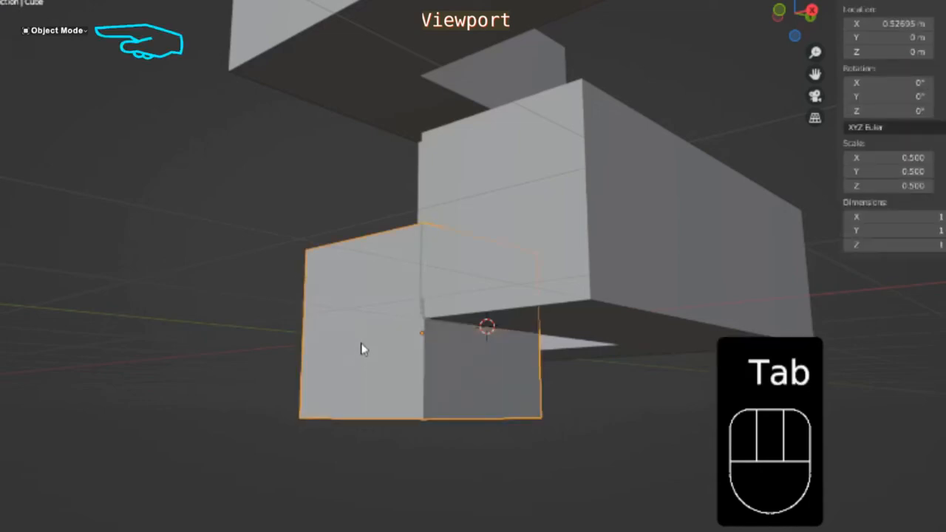
{"action": "right_click", "coordinate": [361, 349]}
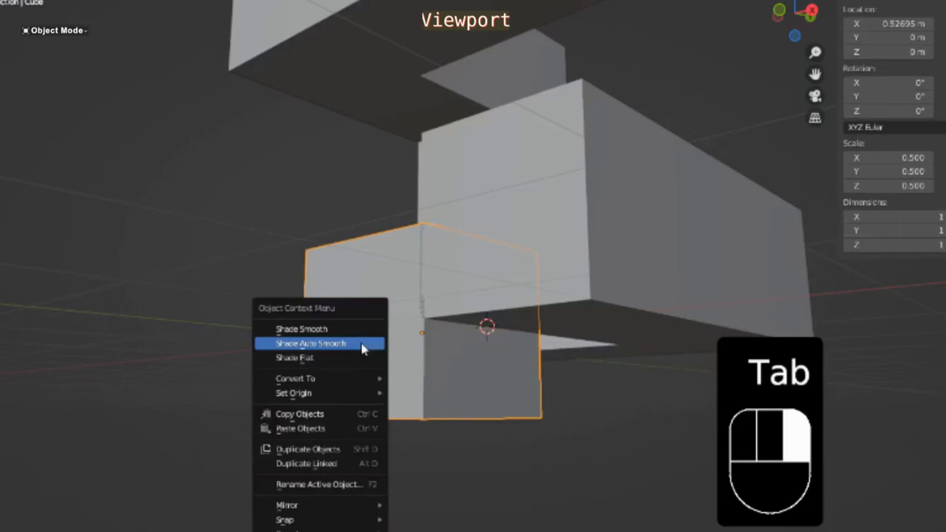
{"action": "mouse_move", "coordinate": [338, 396]}
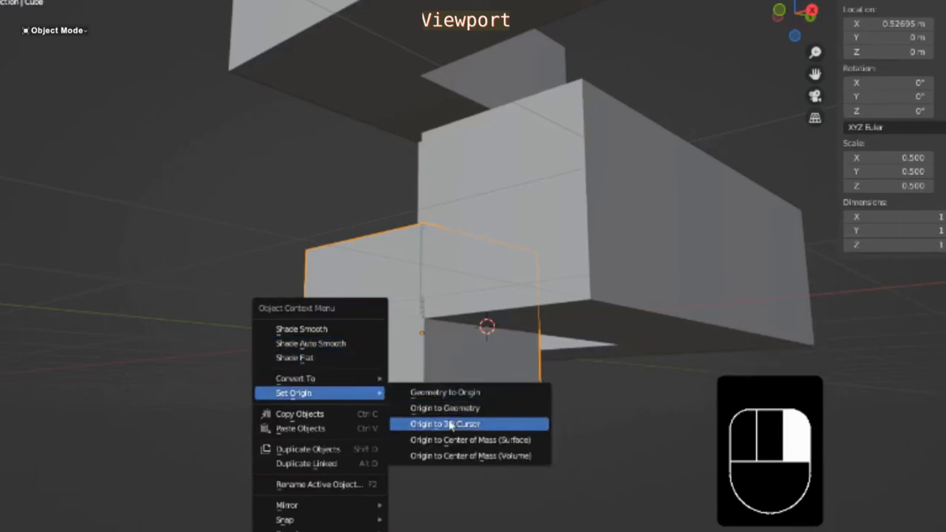
{"action": "left_click", "coordinate": [474, 426]}
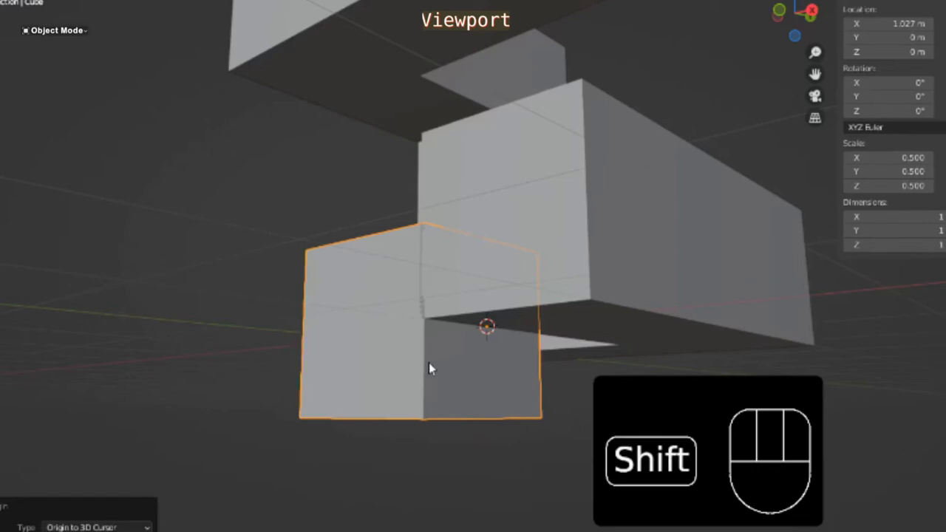
- Snap the 3D cursor back to the world origin
{"action": "key", "text": "shift+s"}
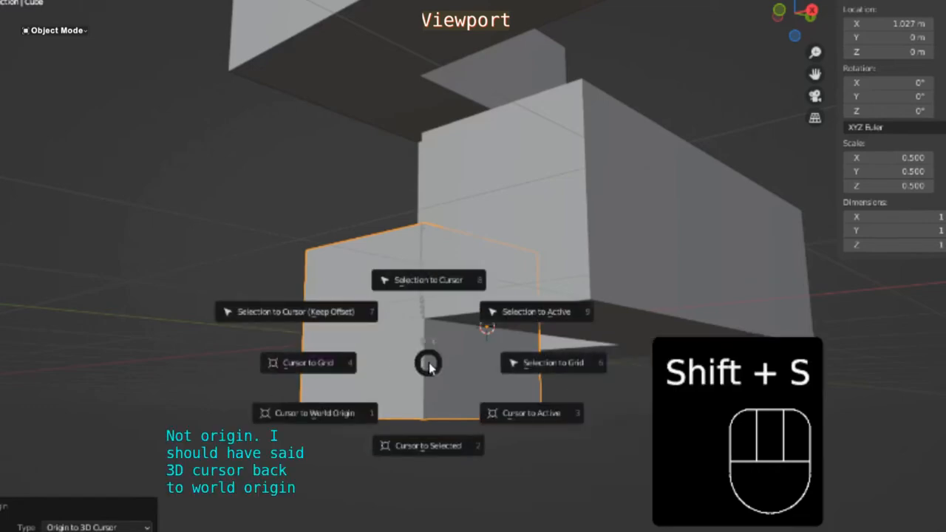
{"action": "left_click", "coordinate": [323, 414]}
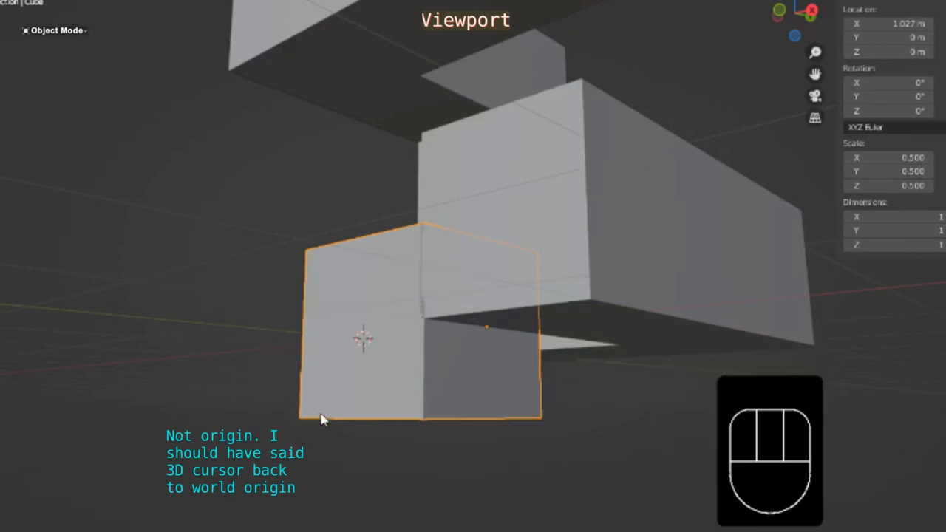
{"action": "middle_click_drag", "start_coordinate": [312, 420], "coordinate": [512, 470]}
{"action": "middle_click_drag", "start_coordinate": [504, 361], "coordinate": [353, 416]}
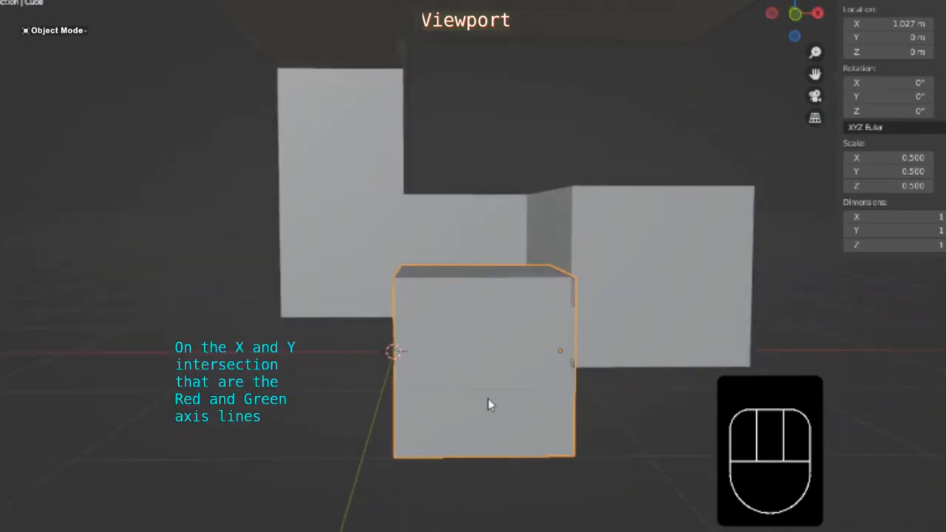
- Set the cube's X location to 1 m
{"action": "middle_click_drag", "start_coordinate": [488, 399], "coordinate": [454, 400]}
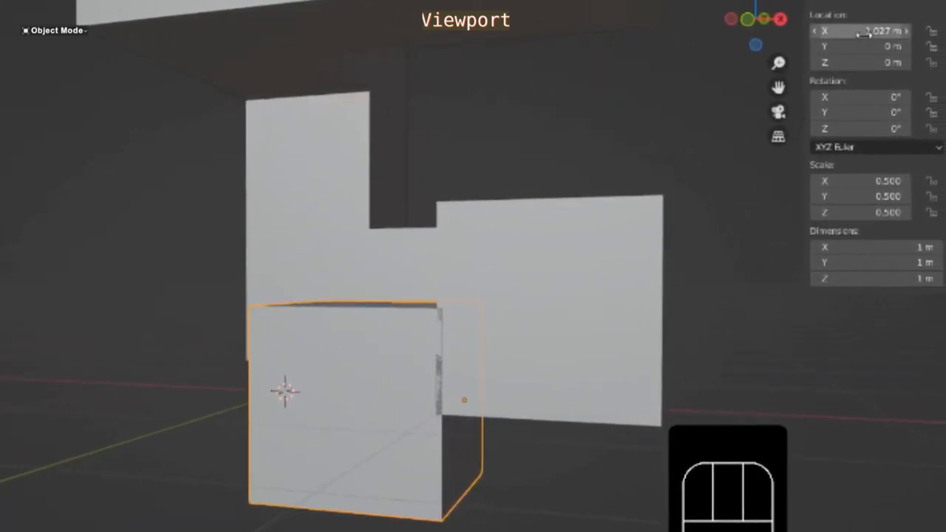
{"action": "mouse_move", "coordinate": [864, 35]}
{"action": "left_mouse_down"}
{"action": "mouse_move", "coordinate": [828, 34]}
{"action": "mouse_move", "coordinate": [849, 31]}
{"action": "left_mouse_up"}
{"action": "left_click", "coordinate": [857, 32]}
{"action": "type", "text": "5"}
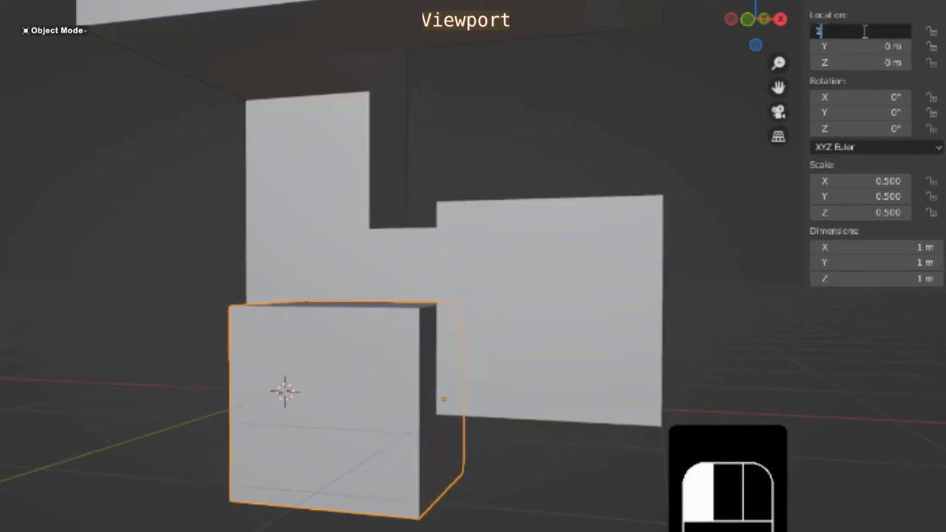
{"action": "key", "text": "Return"}
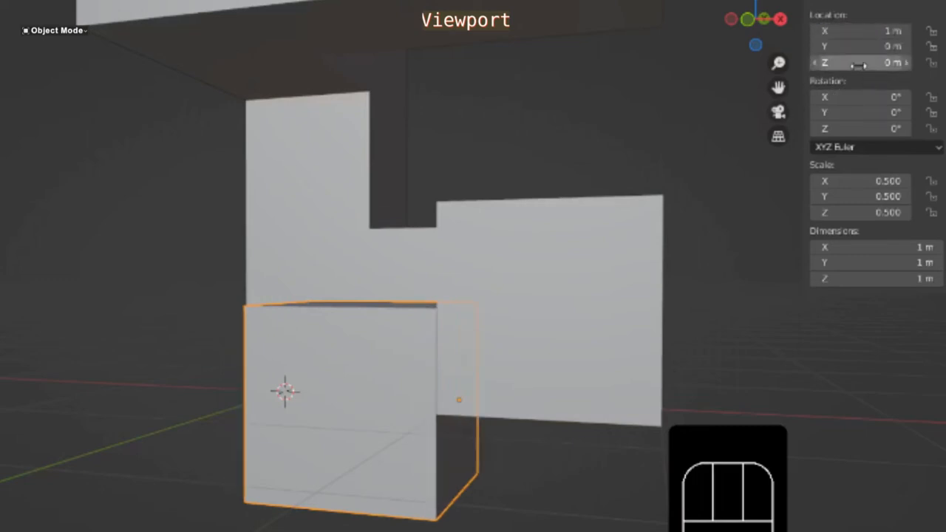
- Set the cube's Z location to 0.5 m so it rests on the ground plane
{"action": "left_click", "coordinate": [856, 62]}
{"action": "mouse_move", "coordinate": [856, 63]}
{"action": "left_mouse_down"}
{"action": "mouse_move", "coordinate": [894, 63]}
{"action": "mouse_move", "coordinate": [861, 63]}
{"action": "left_mouse_up"}
{"action": "left_click", "coordinate": [862, 63]}
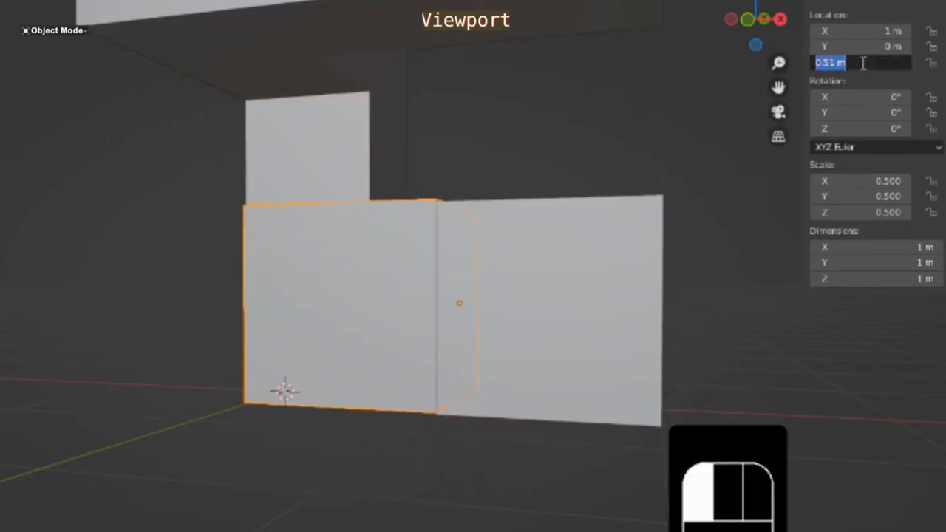
{"action": "key", "text": "BackSpace"}
{"action": "type", "text": "5"}
{"action": "key", "text": "Return"}
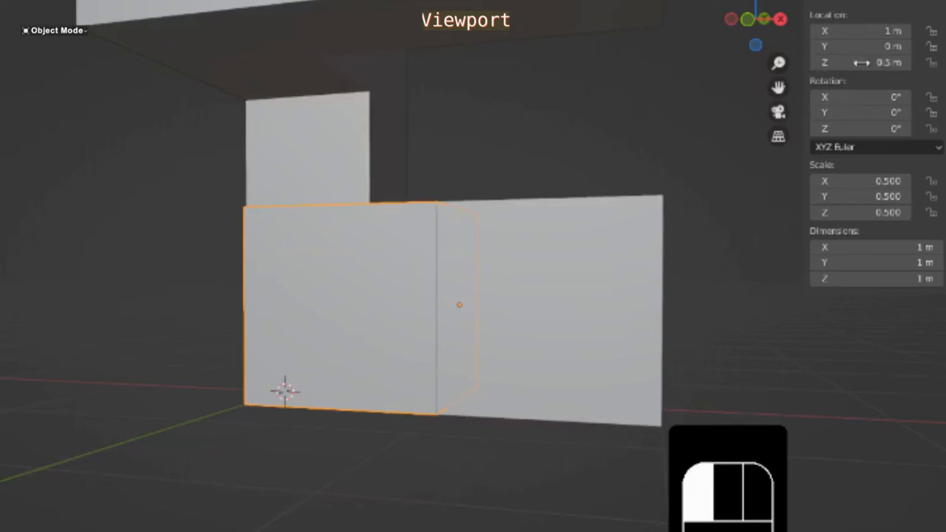
- Set the cube's Y location to 1 m
{"action": "mouse_move", "coordinate": [653, 159]}
{"action": "middle_mouse_down"}
{"action": "mouse_move", "coordinate": [585, 152]}
{"action": "mouse_move", "coordinate": [666, 185]}
{"action": "mouse_move", "coordinate": [655, 174]}
{"action": "mouse_move", "coordinate": [591, 176]}
{"action": "mouse_move", "coordinate": [644, 167]}
{"action": "middle_mouse_up"}
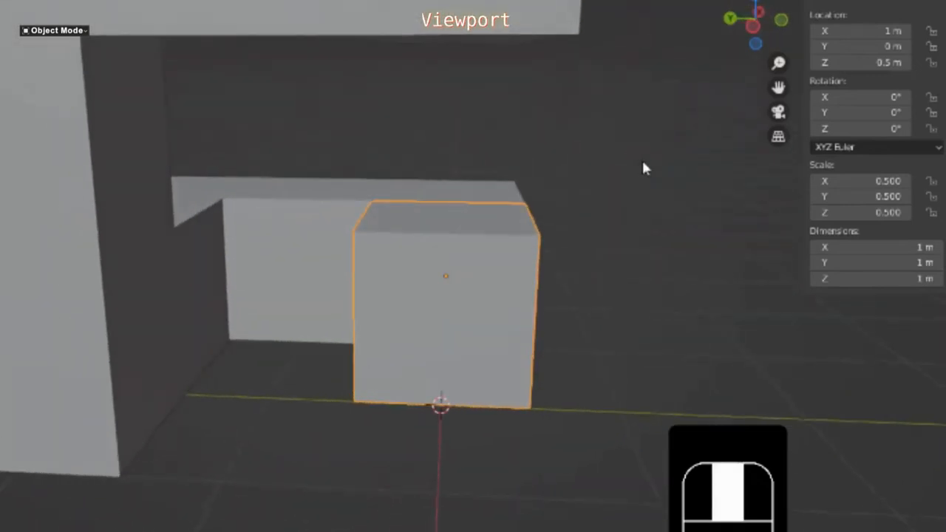
{"action": "mouse_move", "coordinate": [577, 192]}
{"action": "middle_mouse_down"}
{"action": "mouse_move", "coordinate": [592, 196]}
{"action": "mouse_move", "coordinate": [589, 186]}
{"action": "middle_mouse_up"}
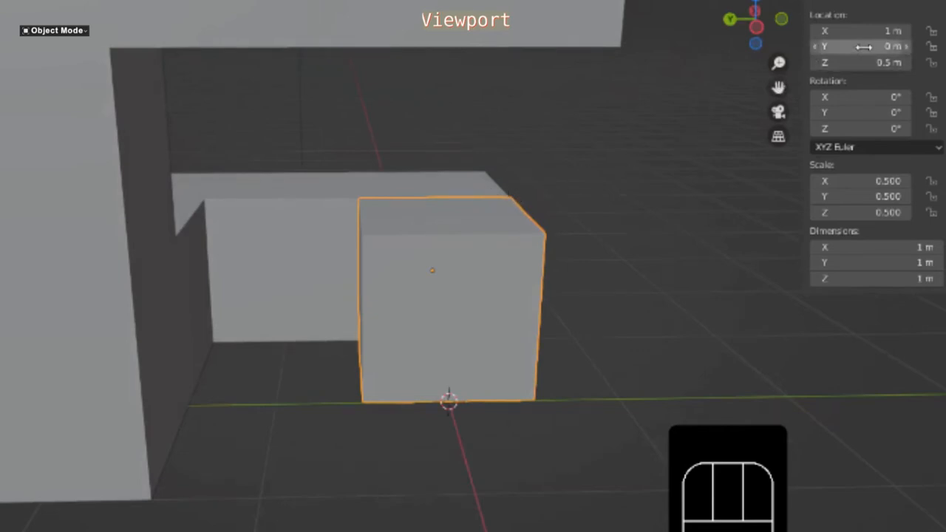
{"action": "mouse_move", "coordinate": [864, 47]}
{"action": "left_mouse_down"}
{"action": "mouse_move", "coordinate": [733, 47]}
{"action": "mouse_move", "coordinate": [858, 46]}
{"action": "left_mouse_up"}
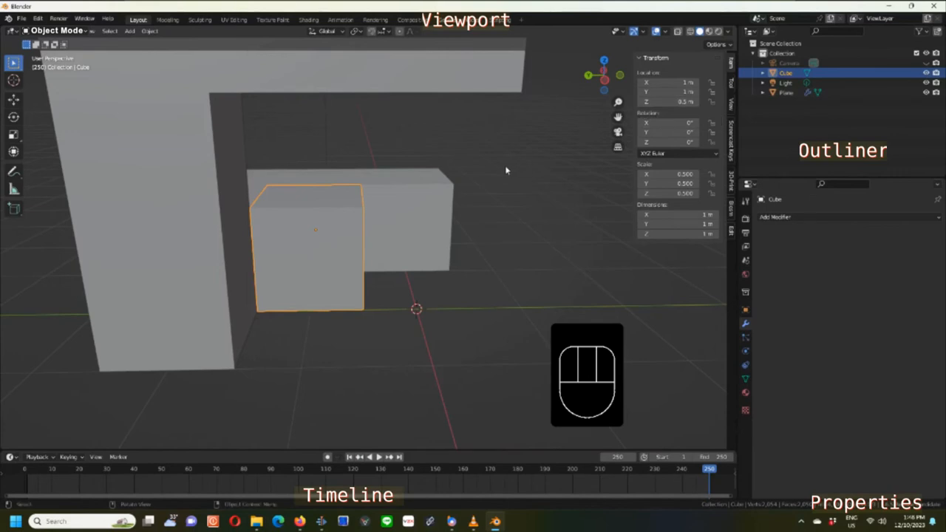
{"action": "middle_click_drag", "start_coordinate": [518, 177], "coordinate": [424, 170]}
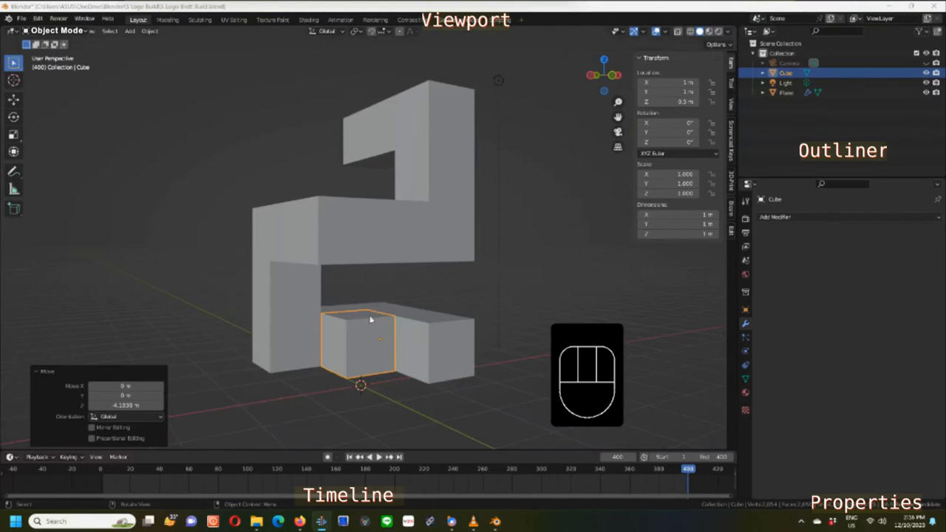
- Set the animation's end frame to 400 and keyframe the cube's location at frame 400
{"action": "left_click_drag", "start_coordinate": [638, 475], "coordinate": [558, 478]}
{"action": "left_click", "coordinate": [398, 457]}
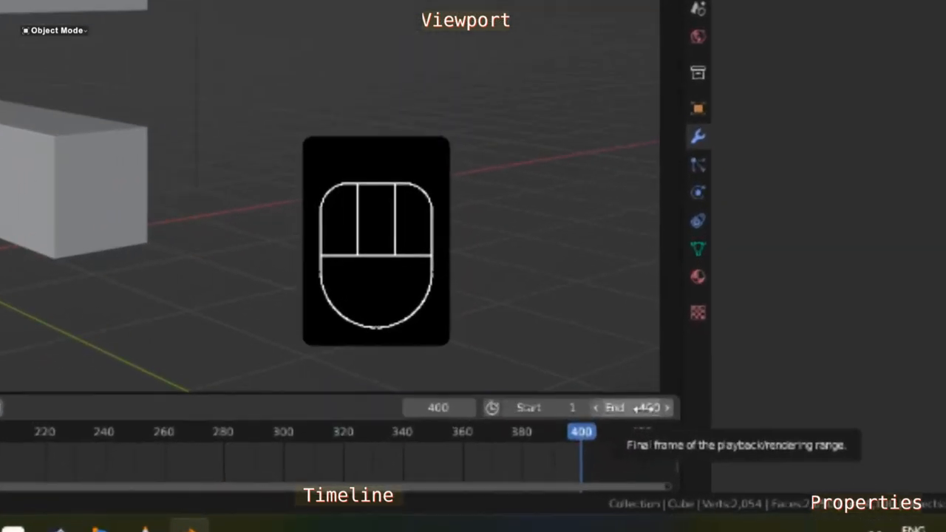
{"action": "left_click", "coordinate": [638, 407]}
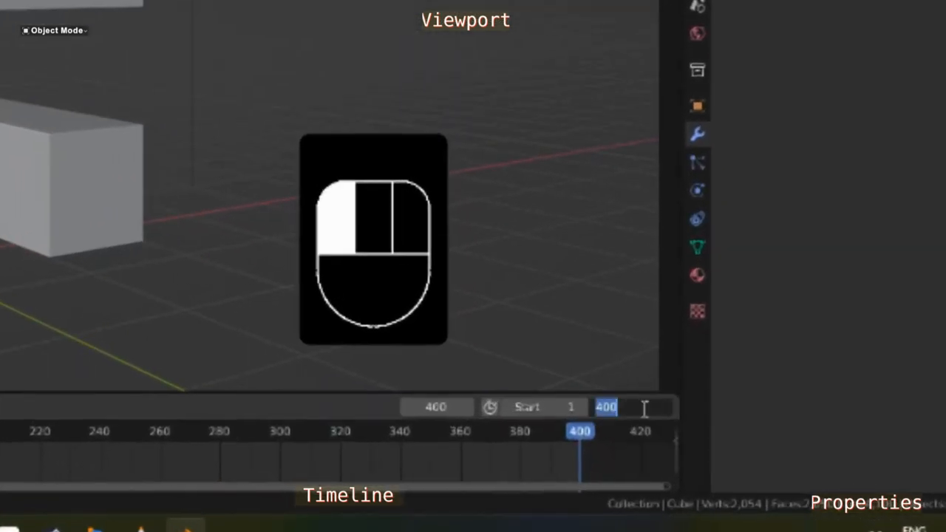
{"action": "type", "text": "400"}
{"action": "key", "text": "Return"}
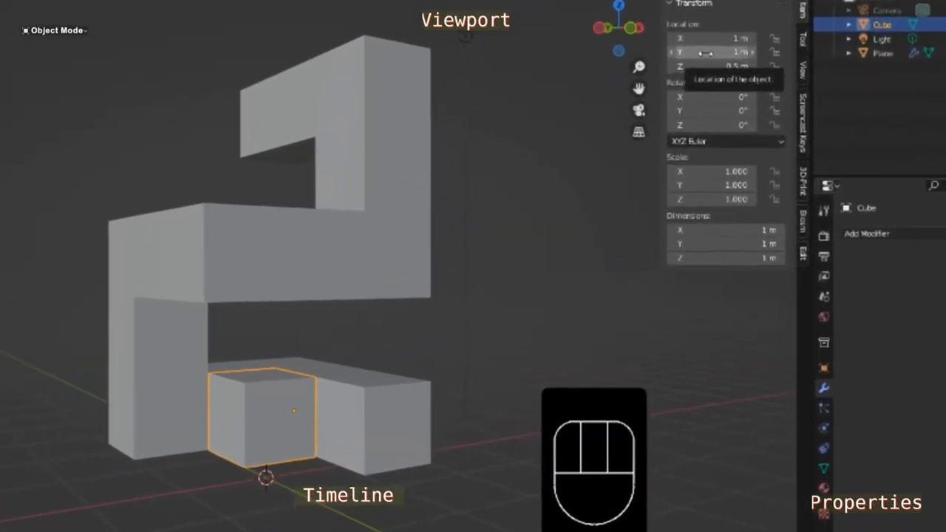
{"action": "key", "text": "i"}
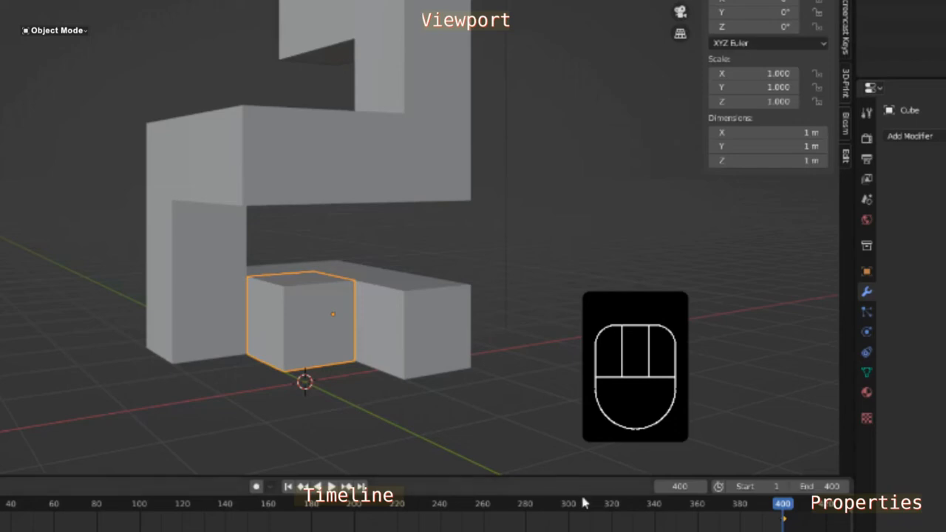
- At frame 227, raise the cube to a Z location of 4.5 m and keyframe its location
{"action": "mouse_move", "coordinate": [584, 505]}
{"action": "left_mouse_down"}
{"action": "mouse_move", "coordinate": [405, 497]}
{"action": "mouse_move", "coordinate": [415, 494]}
{"action": "left_mouse_up"}
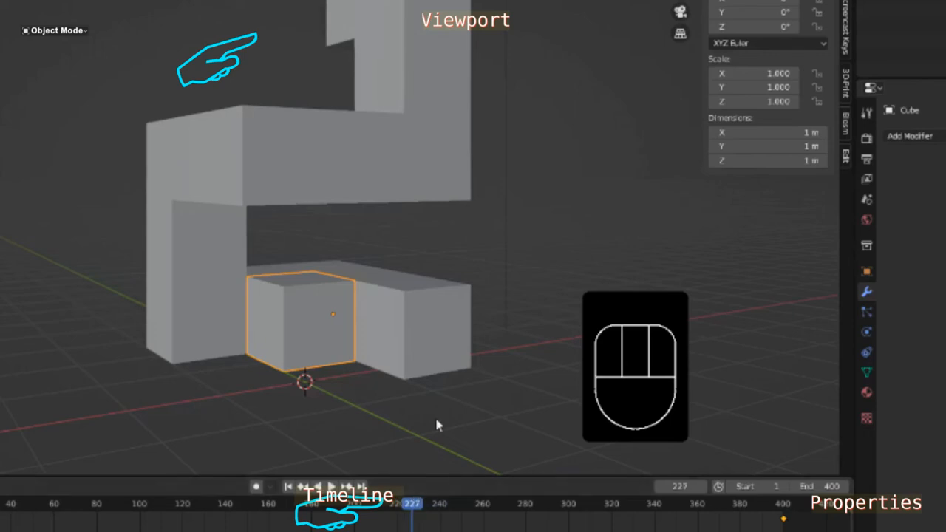
{"action": "middle_click_drag", "start_coordinate": [339, 326], "coordinate": [392, 292]}
{"action": "mouse_move", "coordinate": [410, 503]}
{"action": "left_mouse_down"}
{"action": "mouse_move", "coordinate": [395, 503]}
{"action": "mouse_move", "coordinate": [418, 504]}
{"action": "mouse_move", "coordinate": [411, 510]}
{"action": "left_mouse_up"}
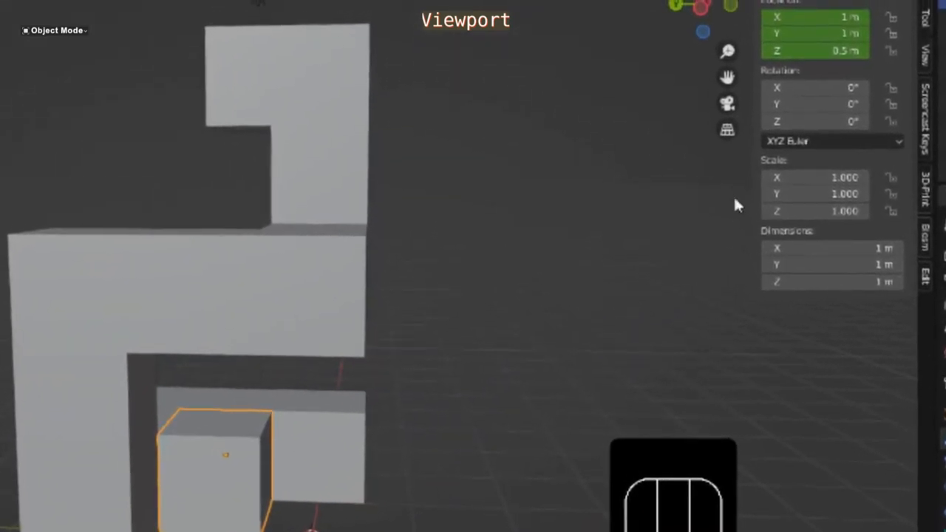
{"action": "left_click", "coordinate": [817, 51]}
{"action": "left_click_drag", "start_coordinate": [817, 51], "coordinate": [890, 51]}
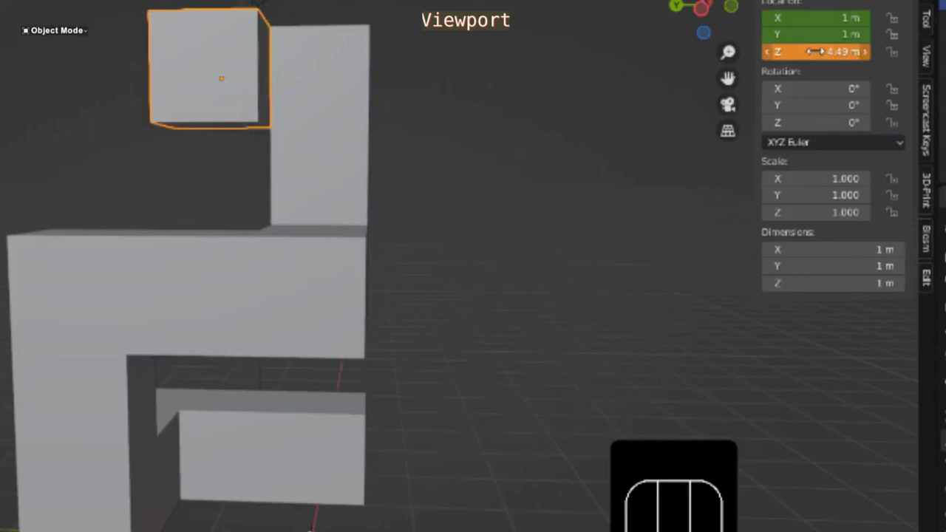
{"action": "left_click", "coordinate": [820, 51]}
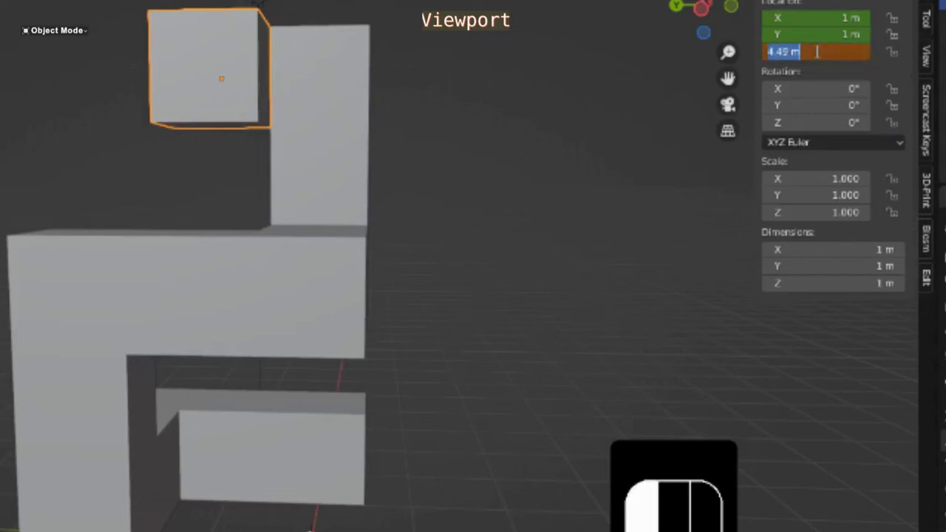
{"action": "type", "text": "4.5"}
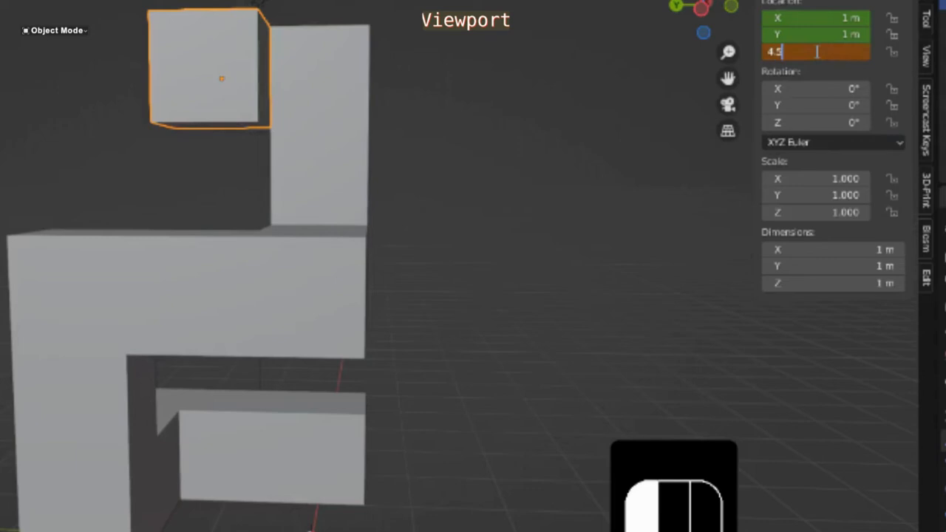
{"action": "key", "text": "Return"}
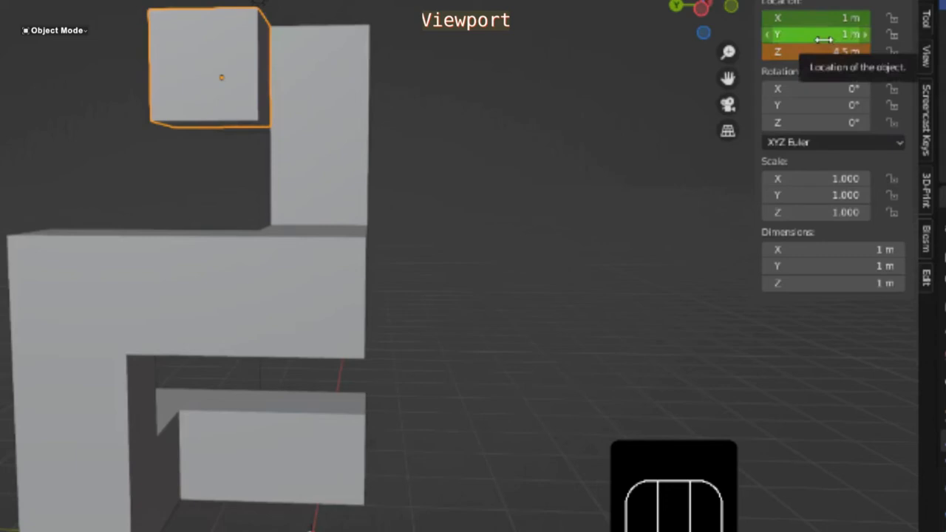
{"action": "key", "text": "i"}
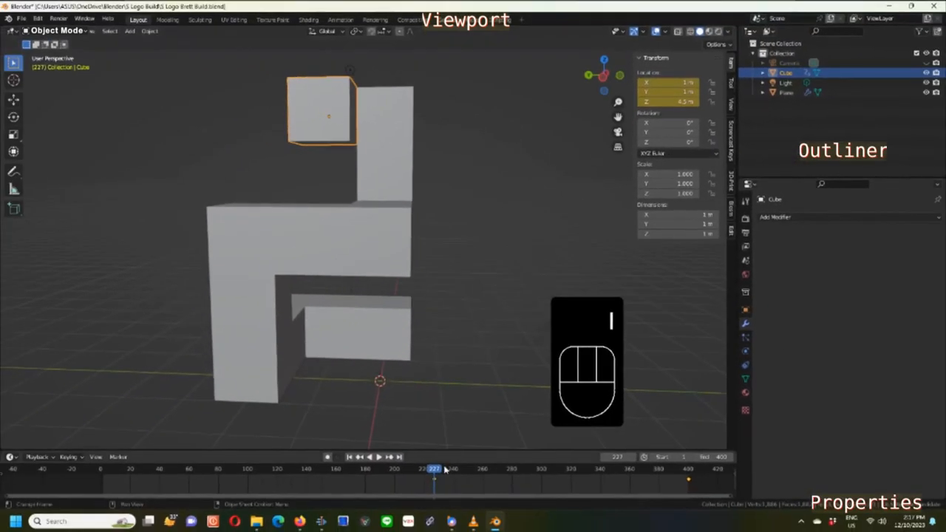
- Shift the raised-position keyframe to frame 240, and at frame 221 keyframe the cube's scale at 0 on all axes
{"action": "mouse_move", "coordinate": [434, 471]}
{"action": "left_mouse_down"}
{"action": "mouse_move", "coordinate": [682, 471]}
{"action": "mouse_move", "coordinate": [420, 465]}
{"action": "mouse_move", "coordinate": [685, 473]}
{"action": "mouse_move", "coordinate": [431, 470]}
{"action": "mouse_move", "coordinate": [374, 460]}
{"action": "mouse_move", "coordinate": [423, 461]}
{"action": "mouse_move", "coordinate": [411, 462]}
{"action": "mouse_move", "coordinate": [453, 481]}
{"action": "mouse_move", "coordinate": [399, 471]}
{"action": "mouse_move", "coordinate": [424, 472]}
{"action": "left_mouse_up"}
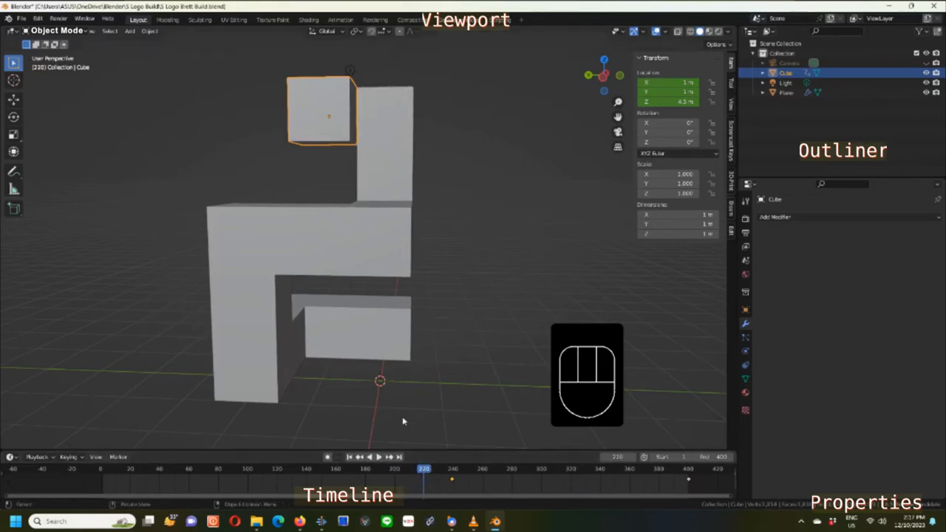
{"action": "middle_click_drag", "start_coordinate": [351, 389], "coordinate": [506, 394]}
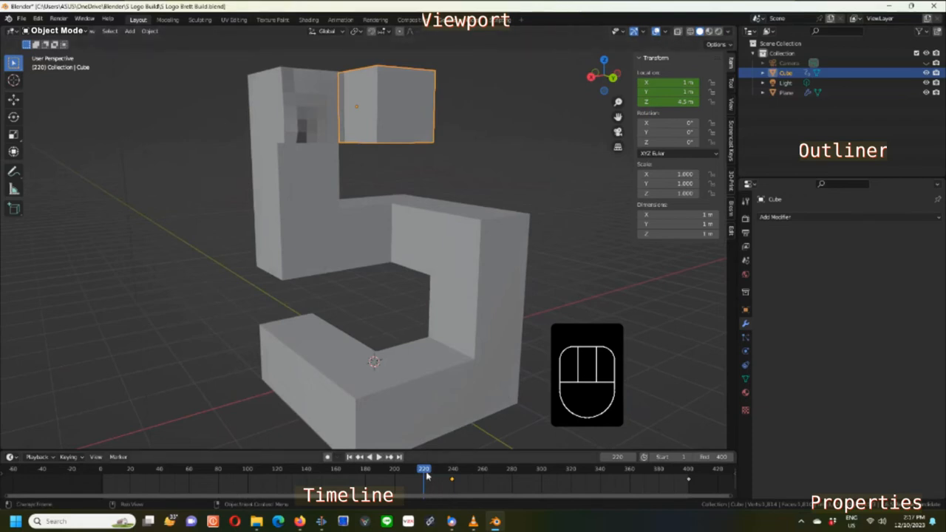
{"action": "left_click_drag", "start_coordinate": [426, 475], "coordinate": [426, 475]}
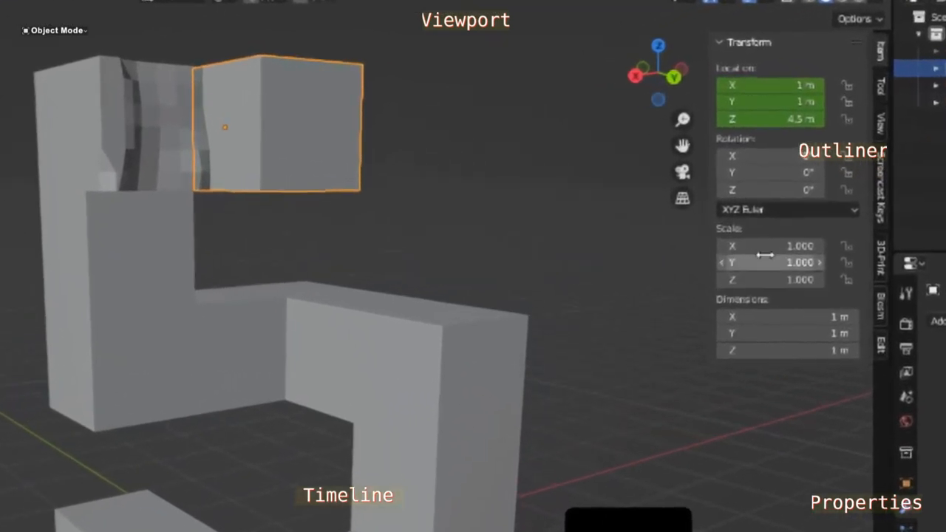
{"action": "left_click_drag", "start_coordinate": [773, 247], "coordinate": [773, 280]}
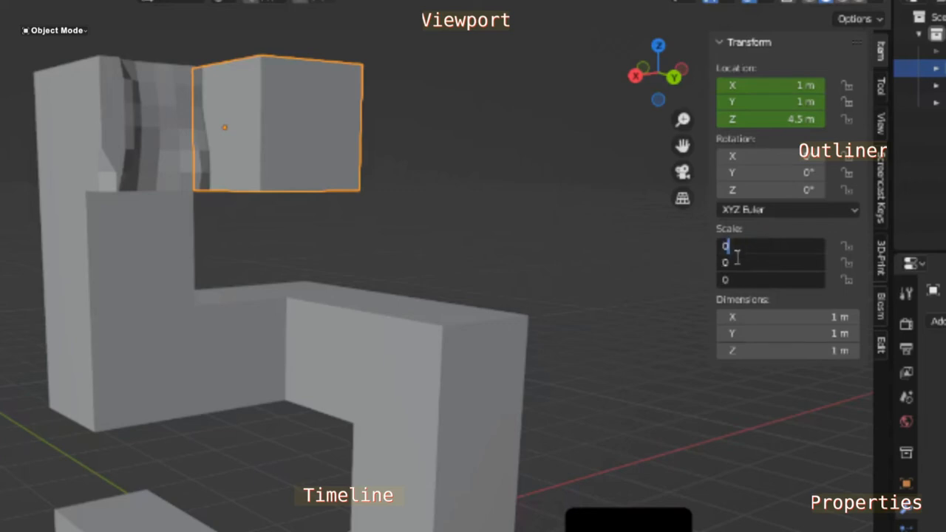
{"action": "key", "text": "Return"}
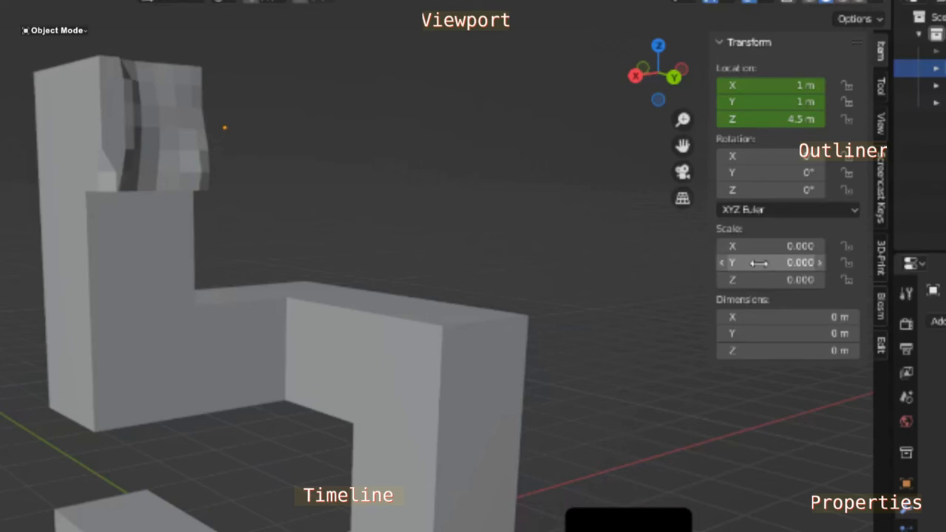
{"action": "key", "text": "i"}
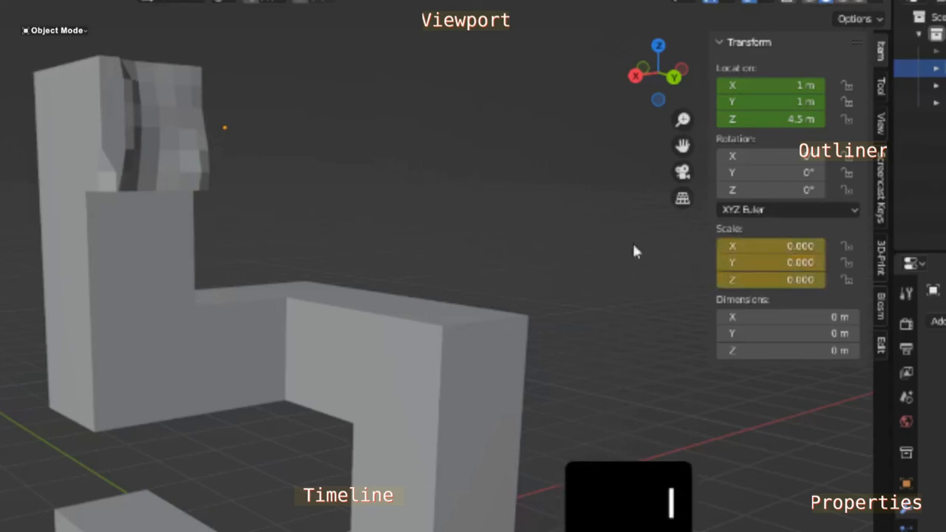
- At frame 232, set the cube's scale to 1 on all axes and keyframe it
{"action": "middle_click_drag", "start_coordinate": [487, 232], "coordinate": [363, 55]}
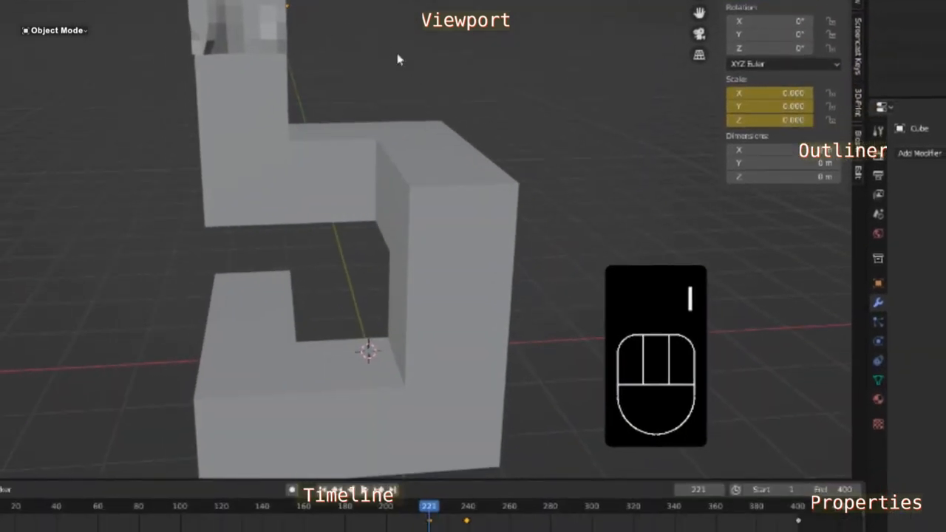
{"action": "mouse_move", "coordinate": [436, 515]}
{"action": "left_mouse_down"}
{"action": "mouse_move", "coordinate": [497, 515]}
{"action": "mouse_move", "coordinate": [452, 507]}
{"action": "left_mouse_up"}
{"action": "left_click_drag", "start_coordinate": [781, 120], "coordinate": [782, 93]}
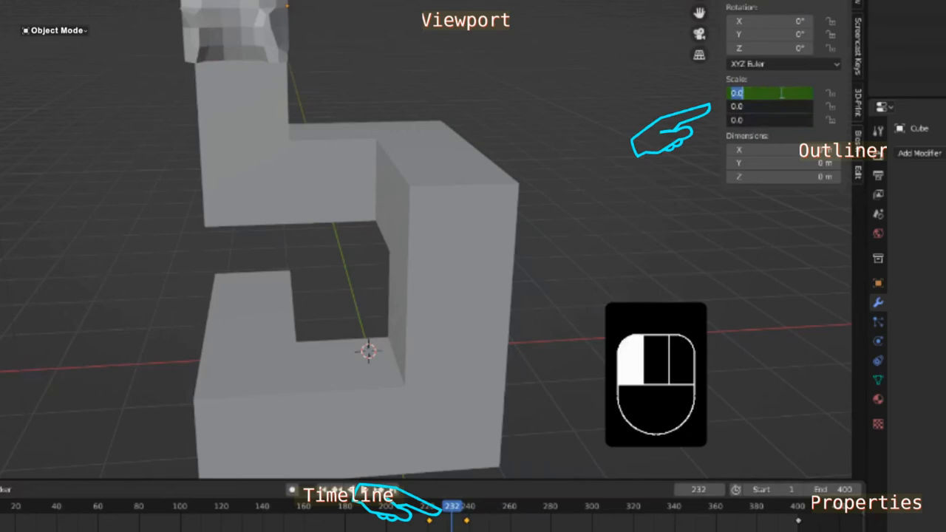
{"action": "type", "text": "1"}
{"action": "key", "text": "Return"}
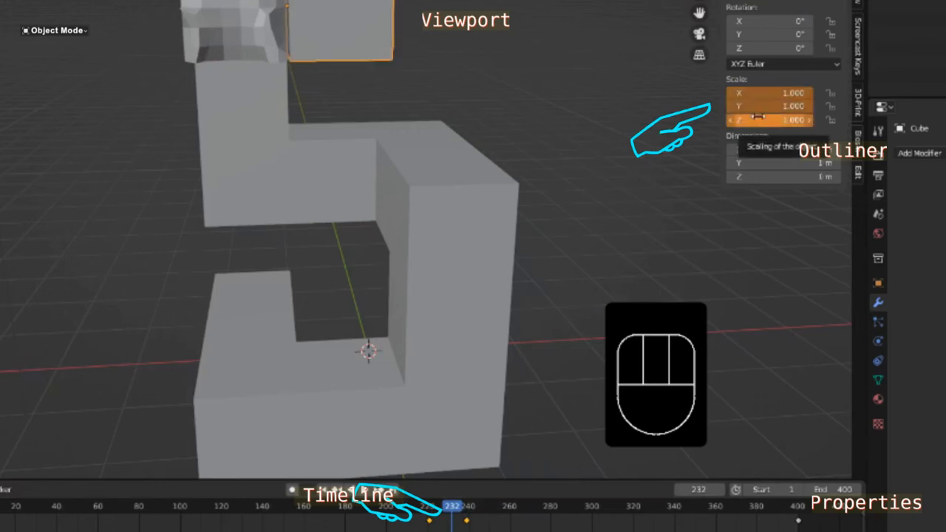
{"action": "key", "text": "i"}
- Play back the animation to review the cube's growth and descent
{"action": "left_click_drag", "start_coordinate": [455, 507], "coordinate": [357, 515]}
{"action": "key", "text": "space"}
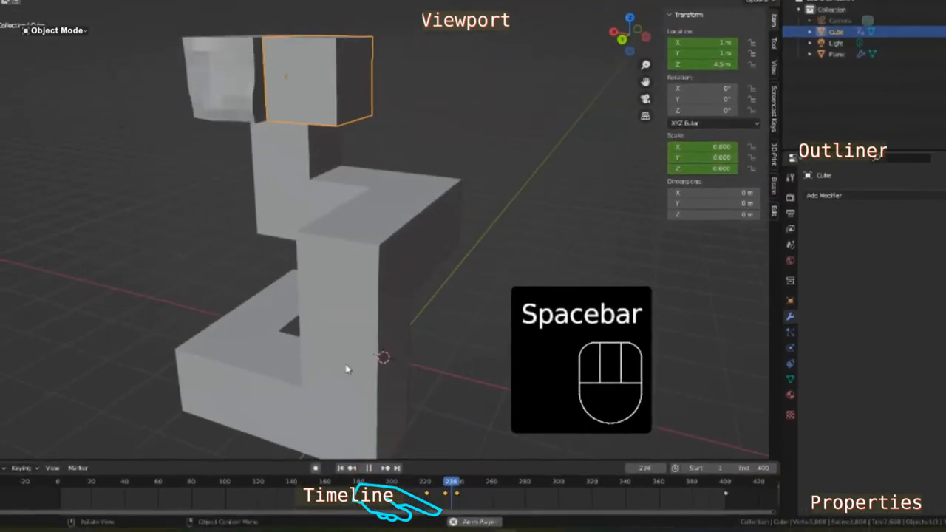
{"action": "key", "text": "space"}
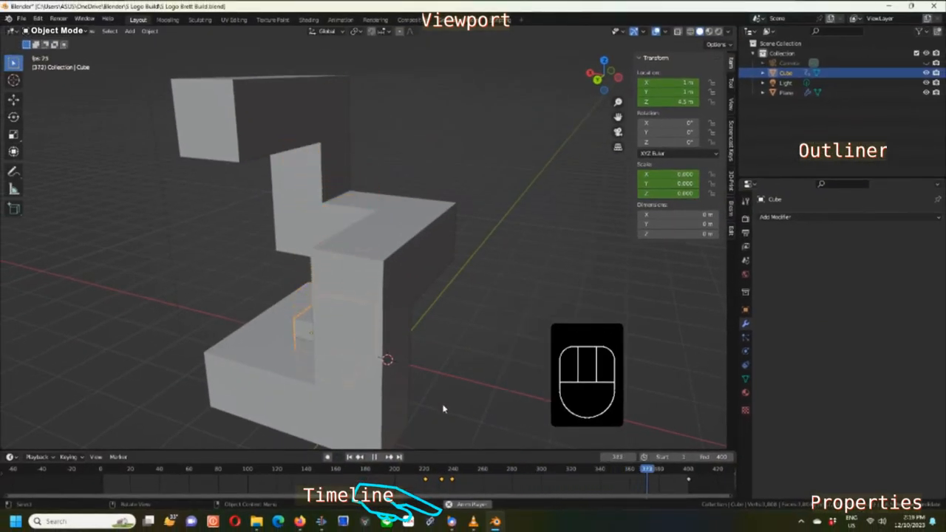
- Move the cube's final location keyframe from frame 400 to about frame 287, replaying the animation to check the fall's timing
{"action": "left_click_drag", "start_coordinate": [689, 481], "coordinate": [549, 482]}
{"action": "left_click_drag", "start_coordinate": [632, 471], "coordinate": [409, 466]}
{"action": "key", "text": "space"}
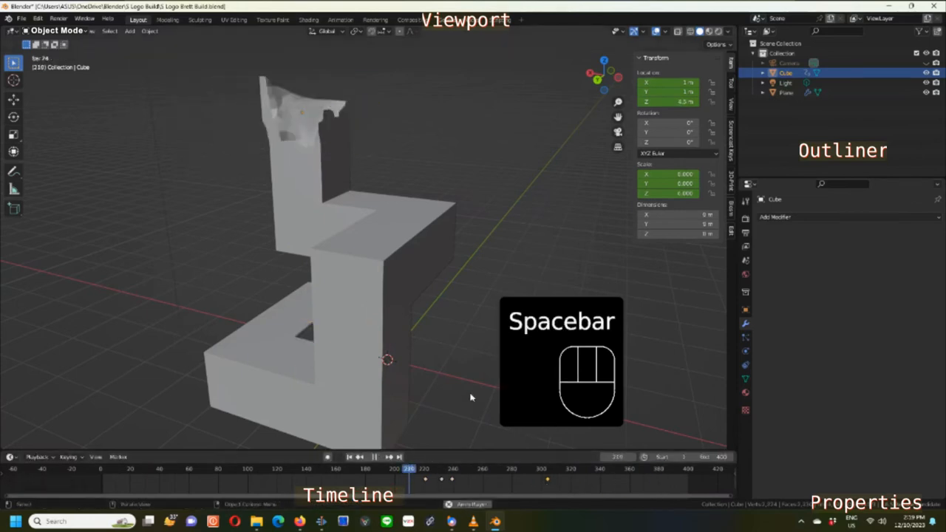
{"action": "key", "text": "space"}
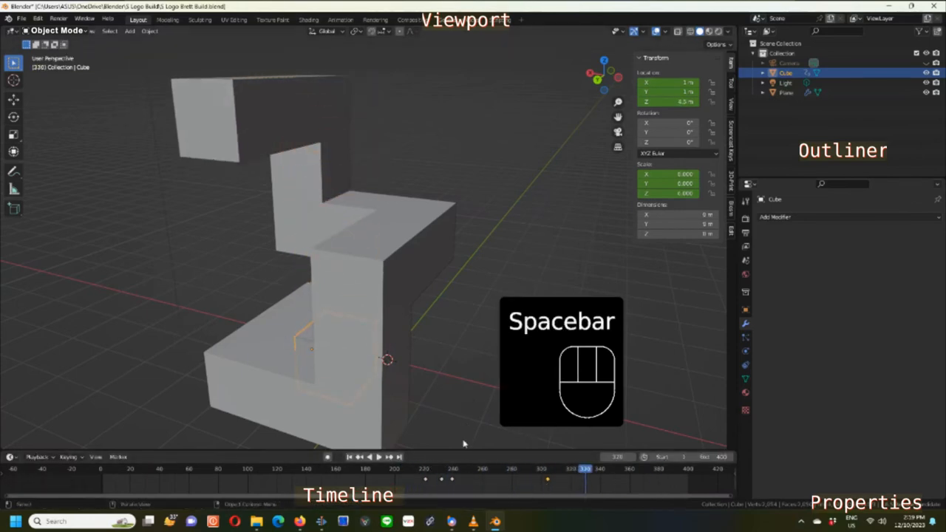
{"action": "left_click", "coordinate": [459, 481]}
{"action": "key", "text": "space"}
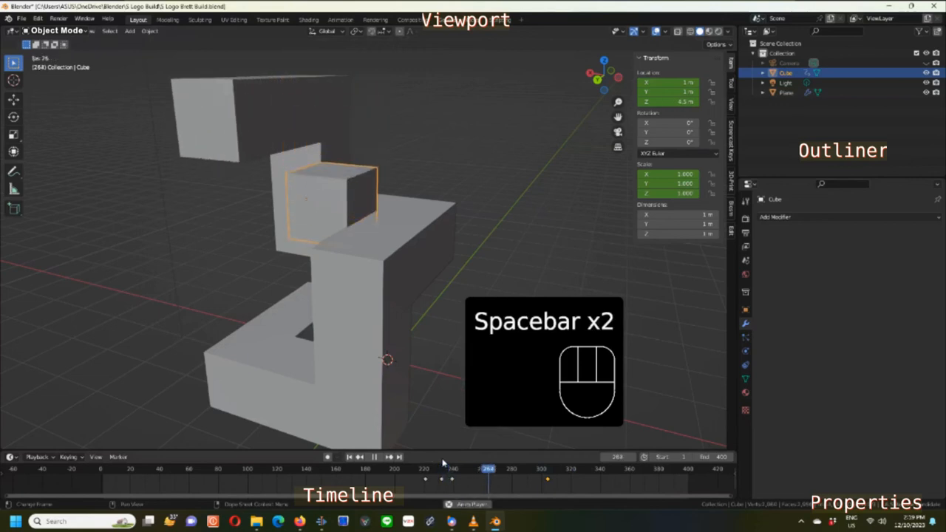
{"action": "key", "text": "space"}
{"action": "left_click_drag", "start_coordinate": [548, 483], "coordinate": [522, 485]}
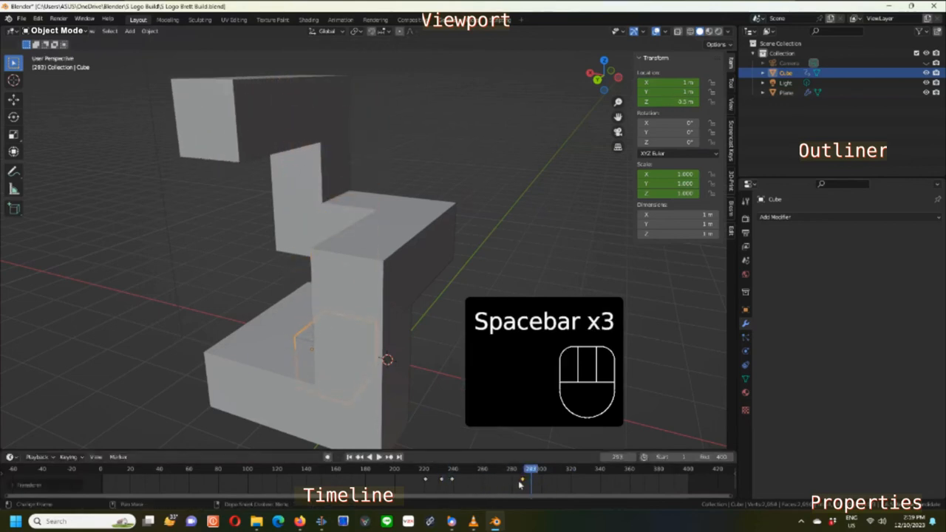
- Move the cube's final location keyframe to frame 270, replaying the animation to check the fall's timing
{"action": "scroll", "coordinate": [477, 480], "scroll_direction": "up", "scroll_amount": 6}
{"action": "left_click", "coordinate": [368, 470]}
{"action": "key", "text": "space"}
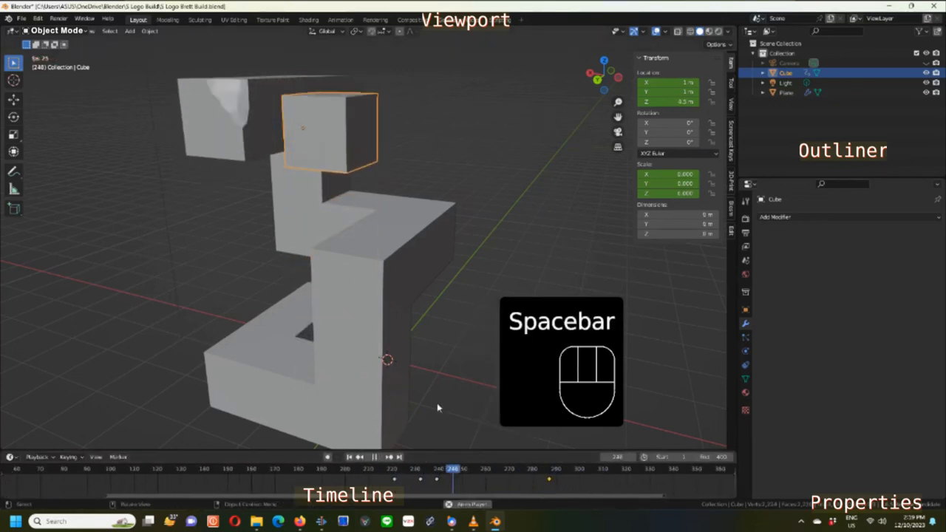
{"action": "key", "text": "space"}
{"action": "left_click_drag", "start_coordinate": [549, 480], "coordinate": [524, 480]}
{"action": "left_click", "coordinate": [387, 468]}
{"action": "key", "text": "space"}
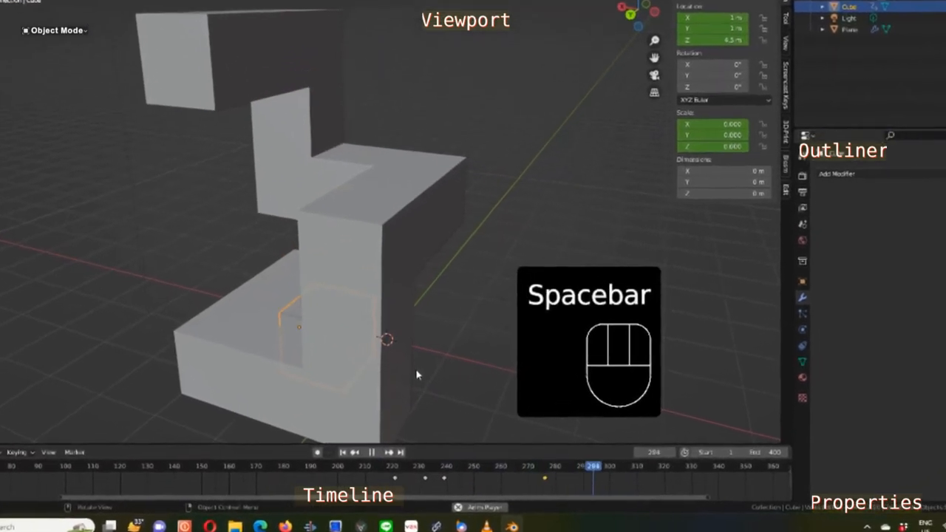
{"action": "key", "text": "space"}
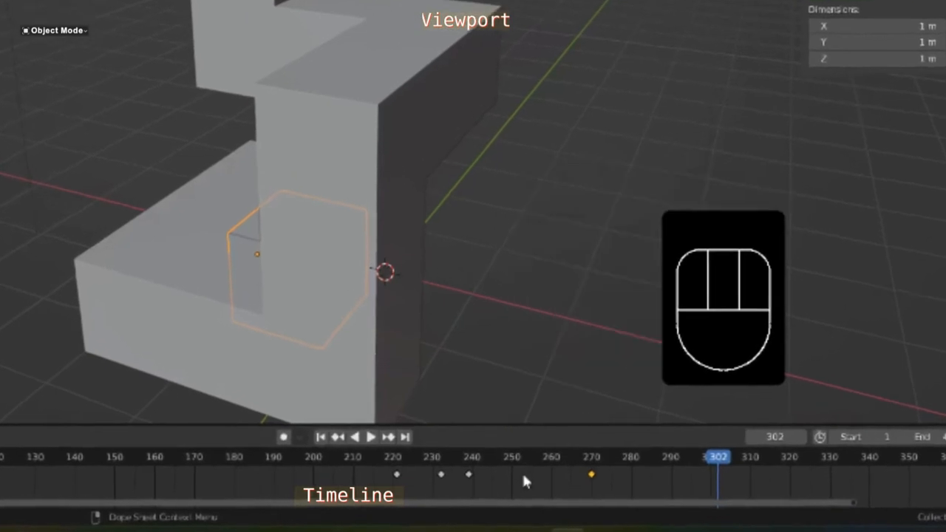
- Try Elastic interpolation on the cube's raised-position keyframe near frame 240 and play back the drop from another angle
{"action": "left_click", "coordinate": [458, 476]}
{"action": "right_click_drag", "start_coordinate": [472, 471], "coordinate": [454, 388]}
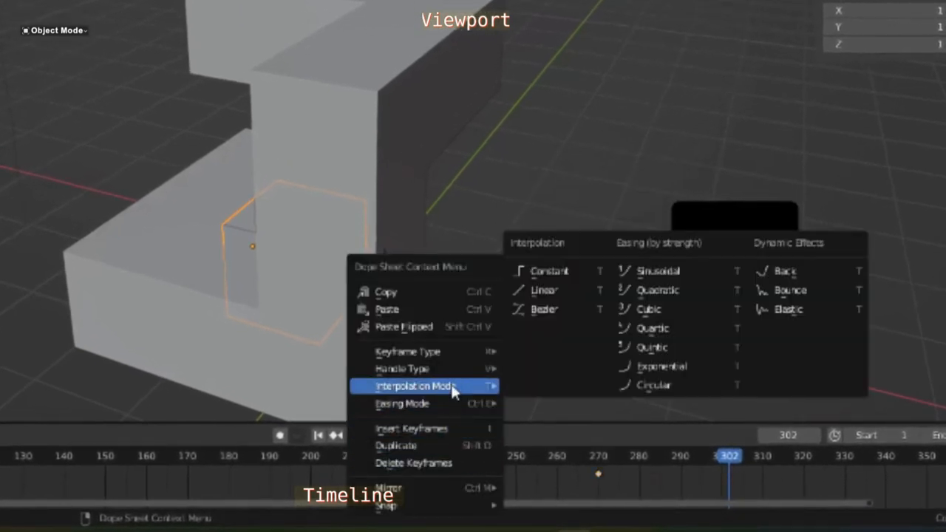
{"action": "right_click_drag", "start_coordinate": [590, 377], "coordinate": [723, 376]}
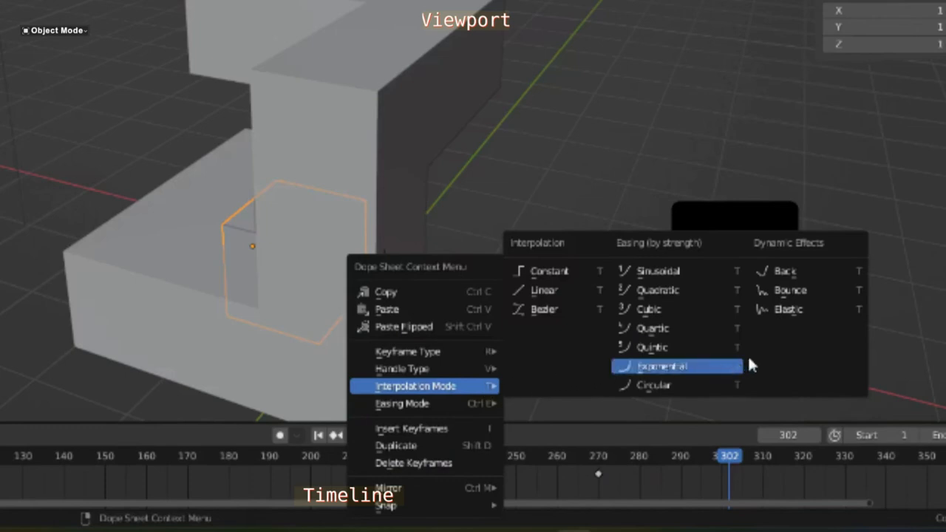
{"action": "left_click", "coordinate": [790, 310]}
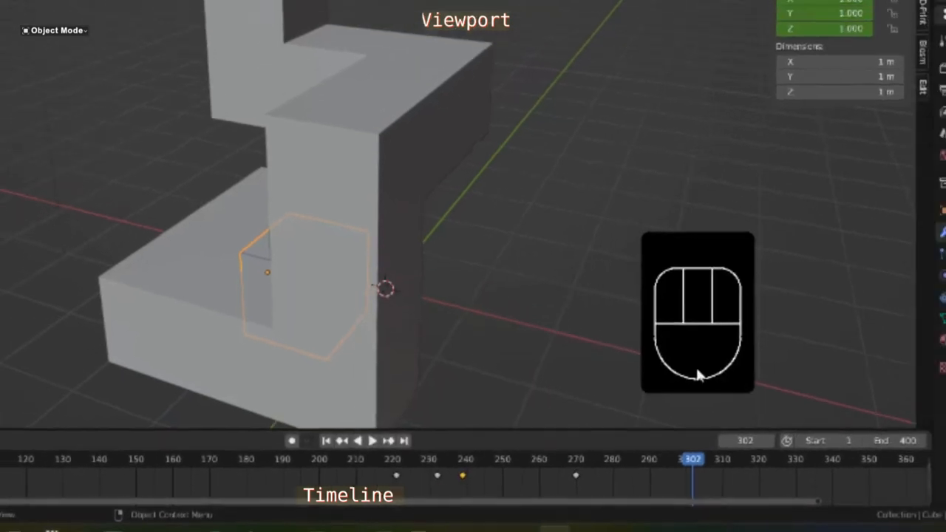
{"action": "left_click_drag", "start_coordinate": [640, 463], "coordinate": [406, 455]}
{"action": "middle_click_drag", "start_coordinate": [470, 397], "coordinate": [503, 406]}
{"action": "key", "text": "space"}
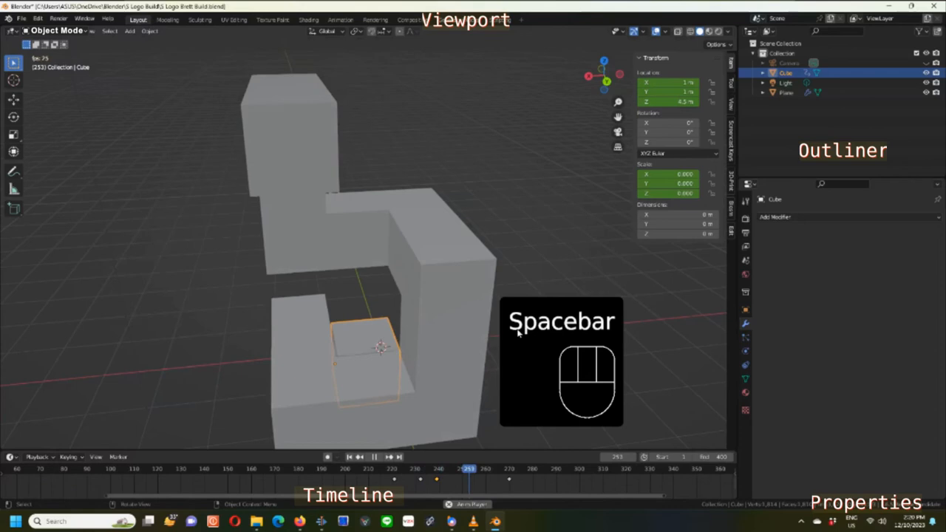
{"action": "key", "text": "space"}
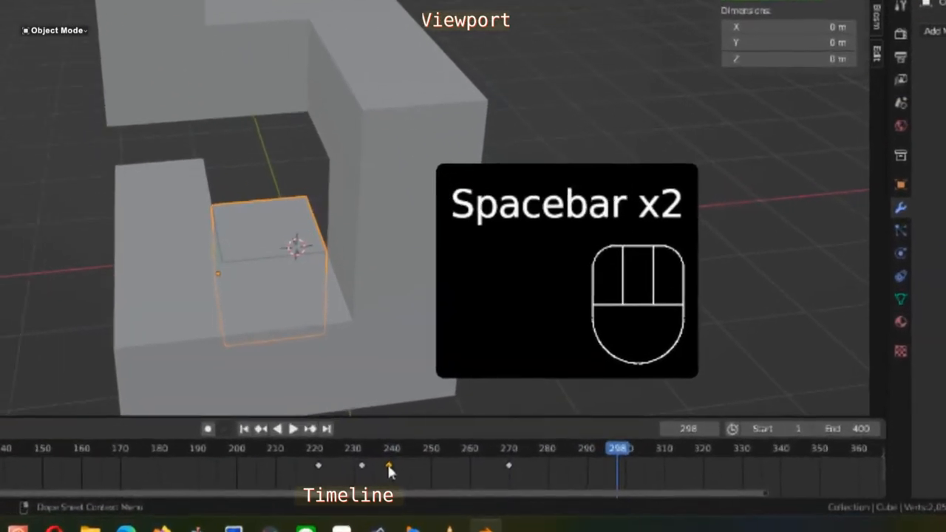
- Set the interpolation mode of the cube's raised-position keyframe near frame 240 to Bounce
{"action": "right_click", "coordinate": [436, 478]}
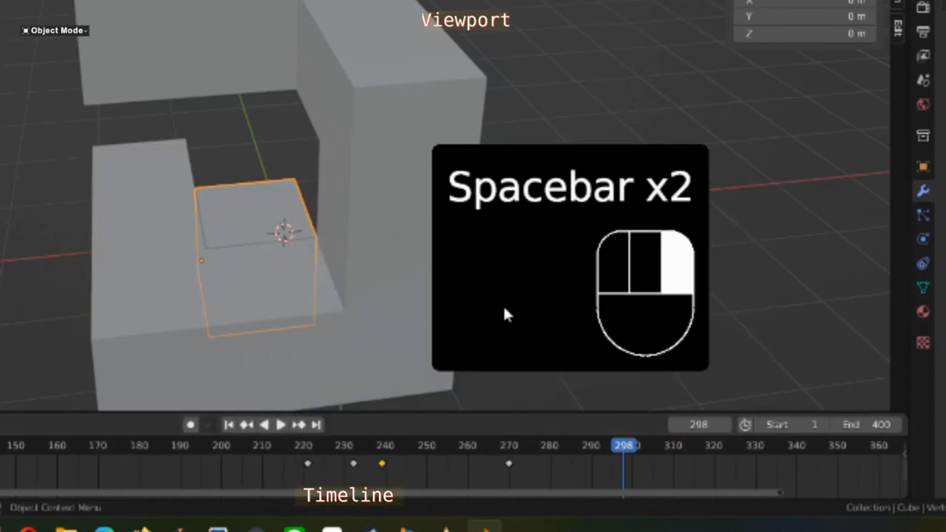
{"action": "right_click", "coordinate": [384, 461]}
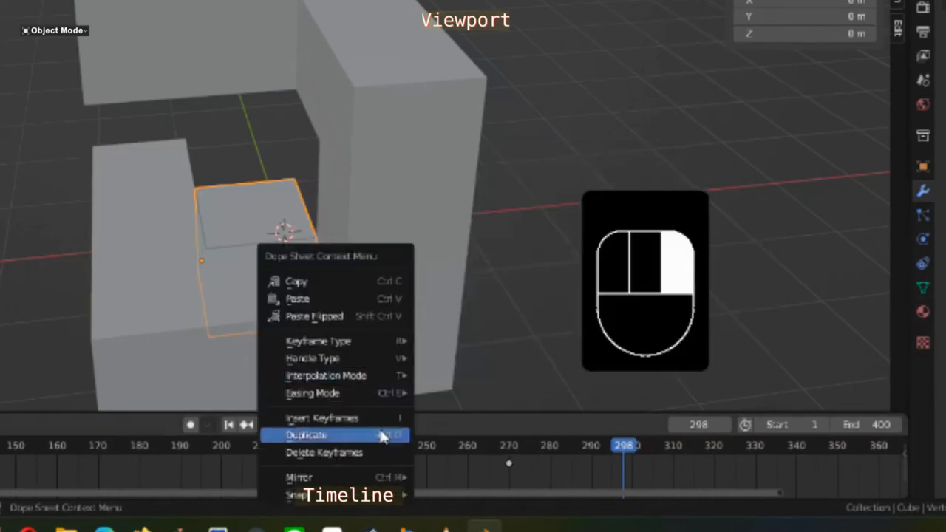
{"action": "mouse_move", "coordinate": [368, 377]}
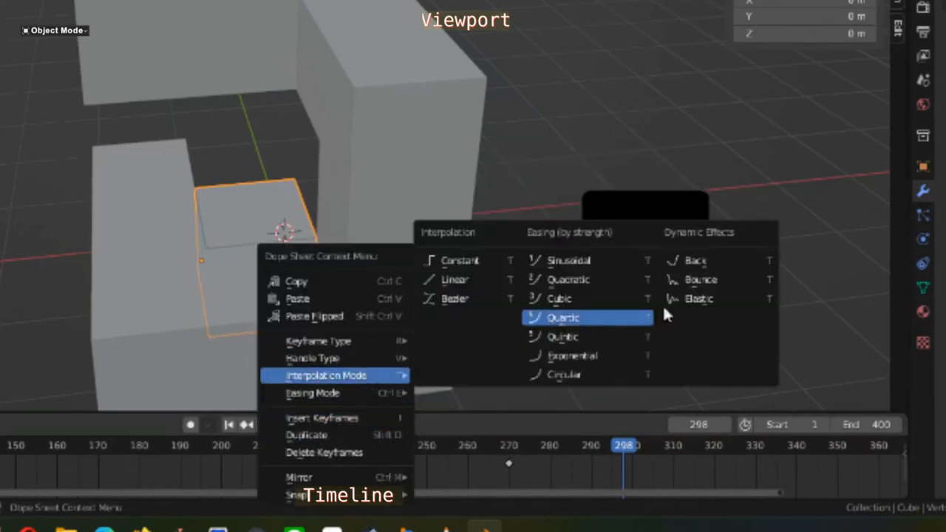
{"action": "left_click", "coordinate": [695, 282]}
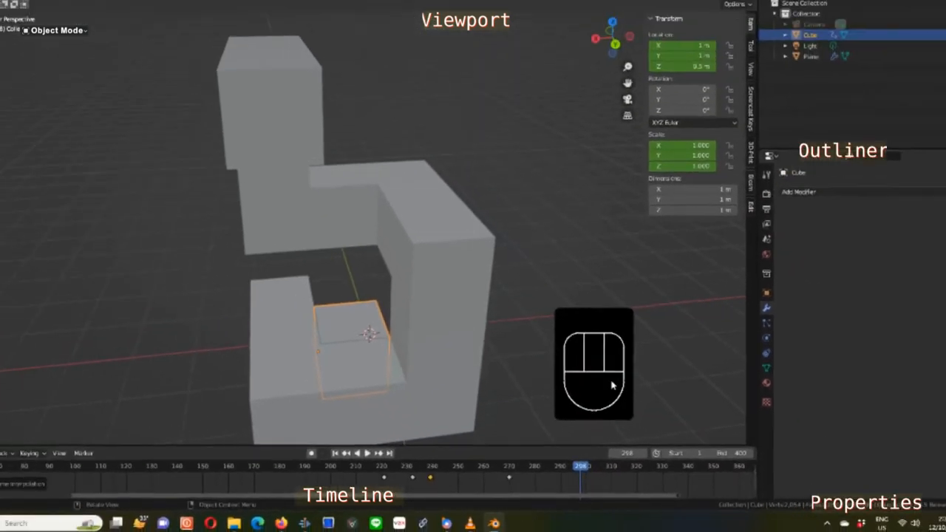
- Play back the cube's fall repeatedly from around frame 240 to review the bounce
{"action": "left_click_drag", "start_coordinate": [577, 472], "coordinate": [414, 472]}
{"action": "key", "text": "space"}
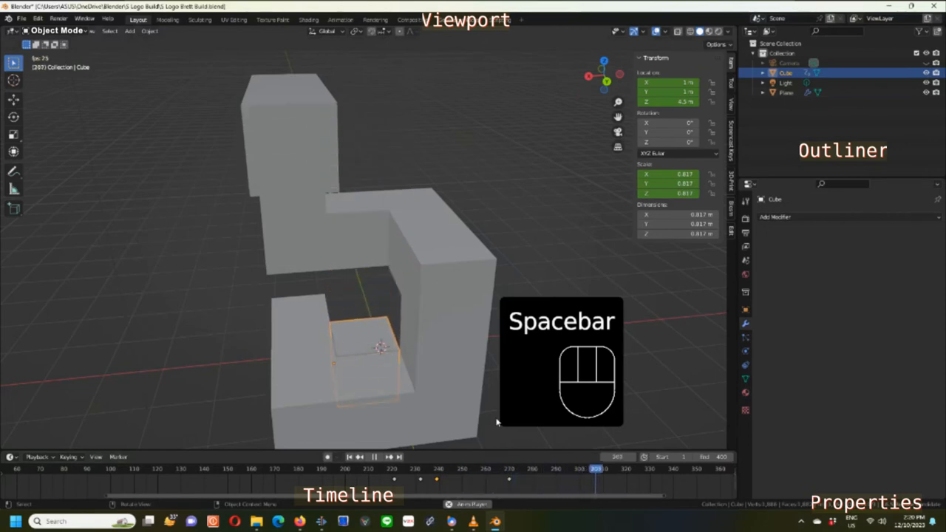
{"action": "key", "text": "space"}
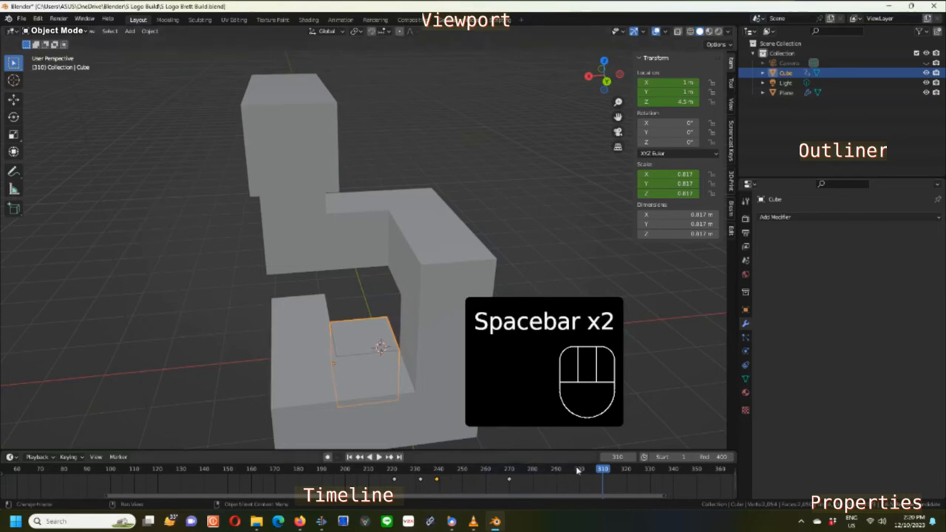
{"action": "left_click_drag", "start_coordinate": [602, 469], "coordinate": [437, 468]}
{"action": "key", "text": "space"}
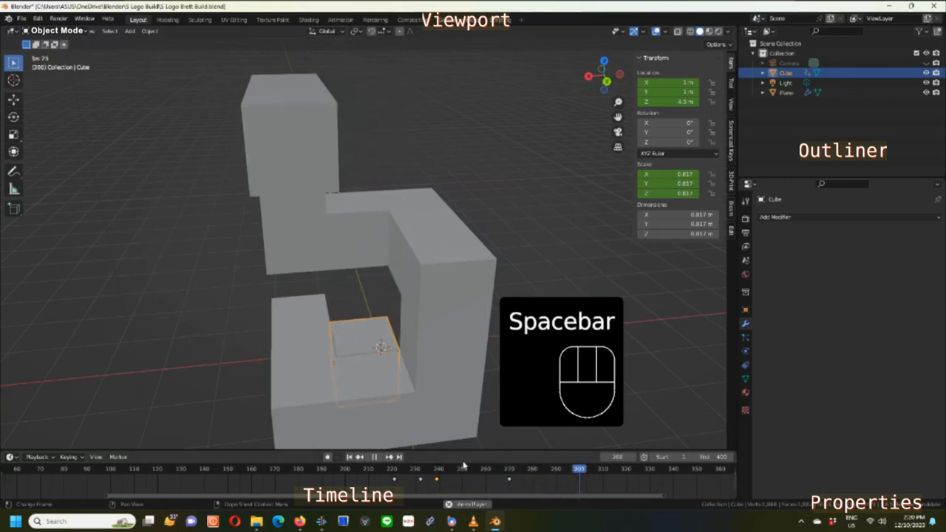
{"action": "key", "text": "space"}
{"action": "key", "text": "space"}
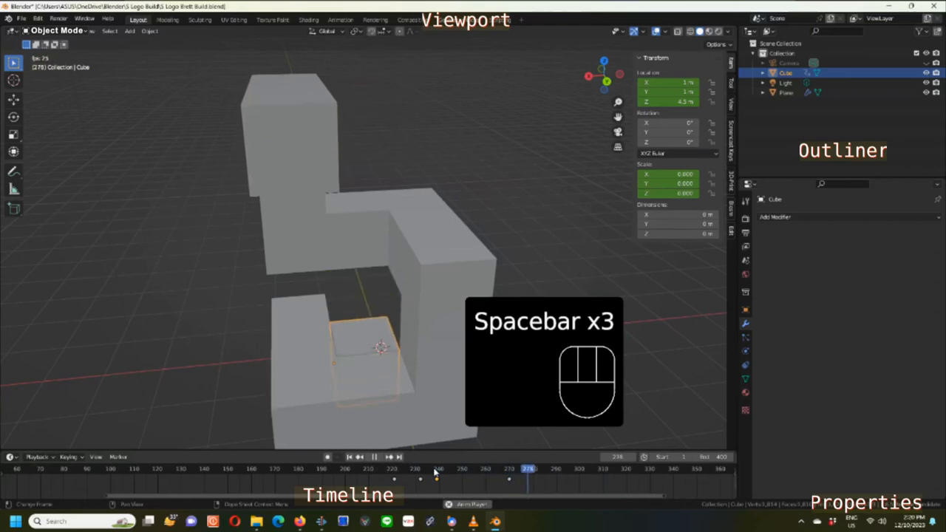
{"action": "key", "text": "space"}
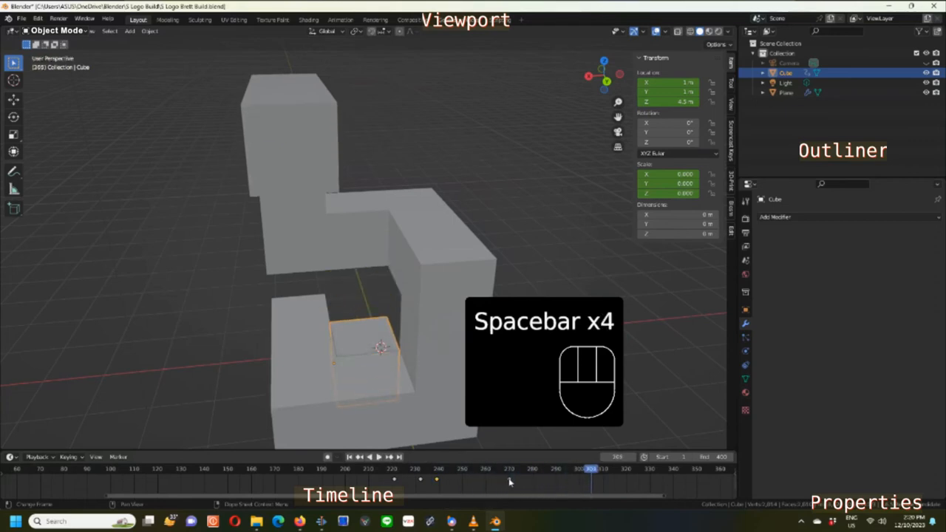
- Move the cube's final location keyframe to about frame 275 and on to frame 280, replaying the bounce after each shift
{"action": "key", "text": "g"}
{"action": "left_click", "coordinate": [521, 479]}
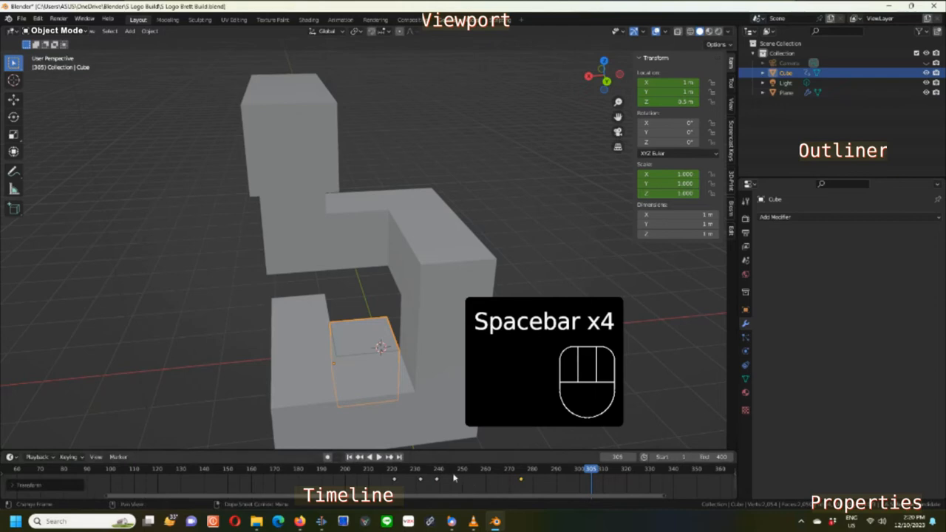
{"action": "left_click", "coordinate": [382, 470]}
{"action": "key", "text": "space"}
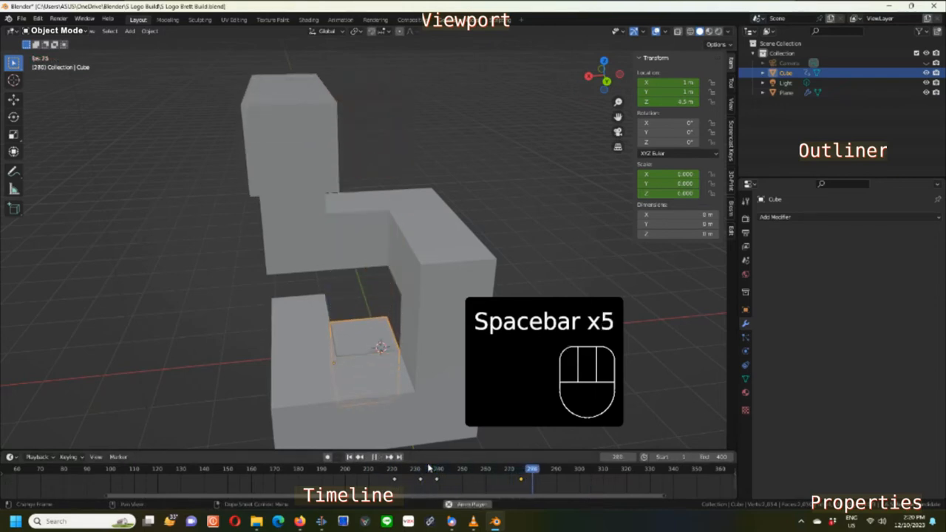
{"action": "key", "text": "space"}
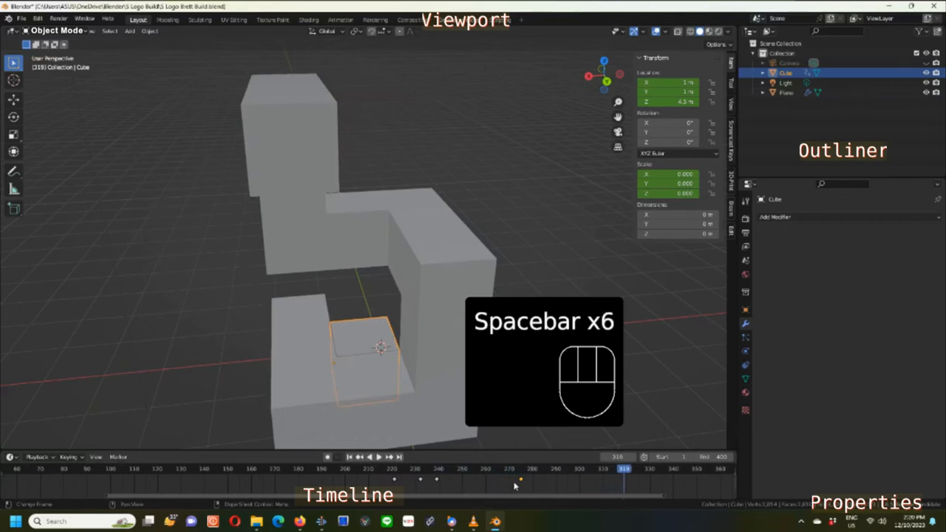
{"action": "left_click_drag", "start_coordinate": [521, 481], "coordinate": [534, 480]}
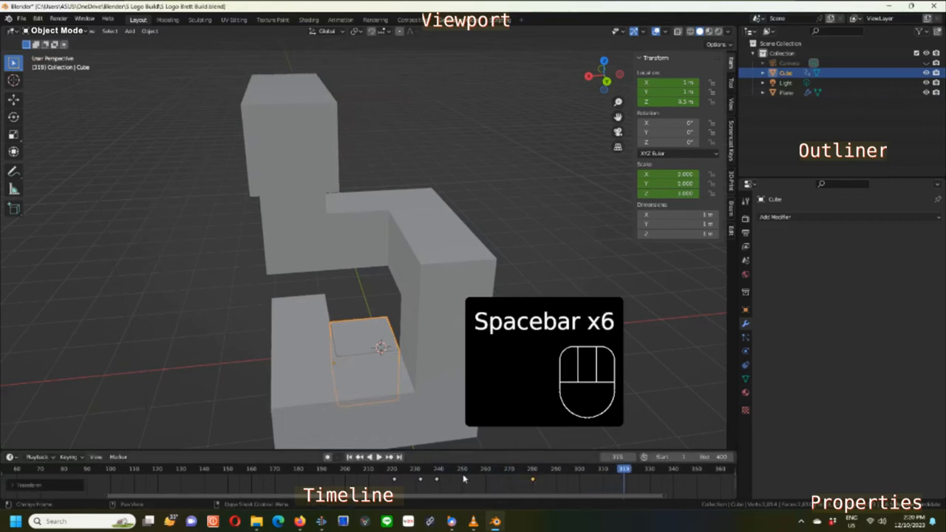
{"action": "left_click", "coordinate": [440, 472]}
{"action": "key", "text": "space"}
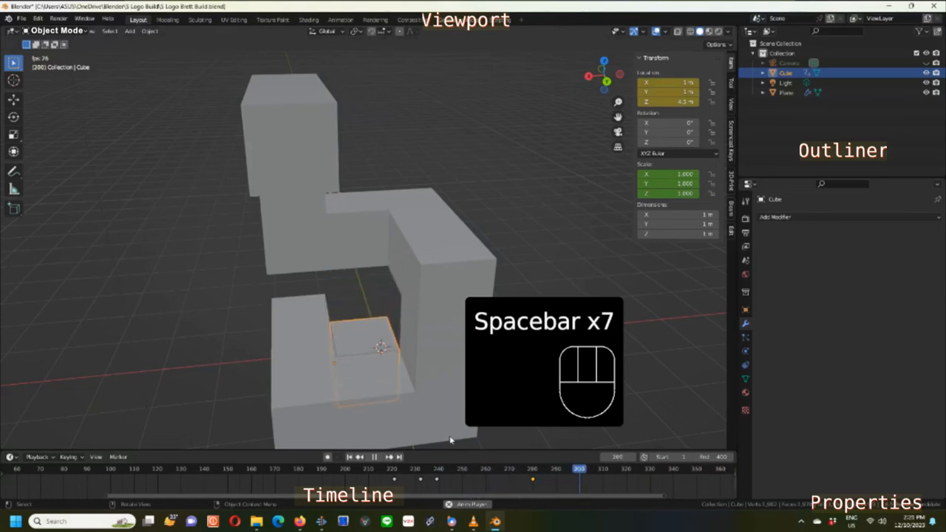
{"action": "key", "text": "space"}
- Move the cube's final location keyframe to about frame 283 and review the bounce from several sides during playback
{"action": "left_click_drag", "start_coordinate": [534, 478], "coordinate": [540, 479]}
{"action": "left_click", "coordinate": [436, 470]}
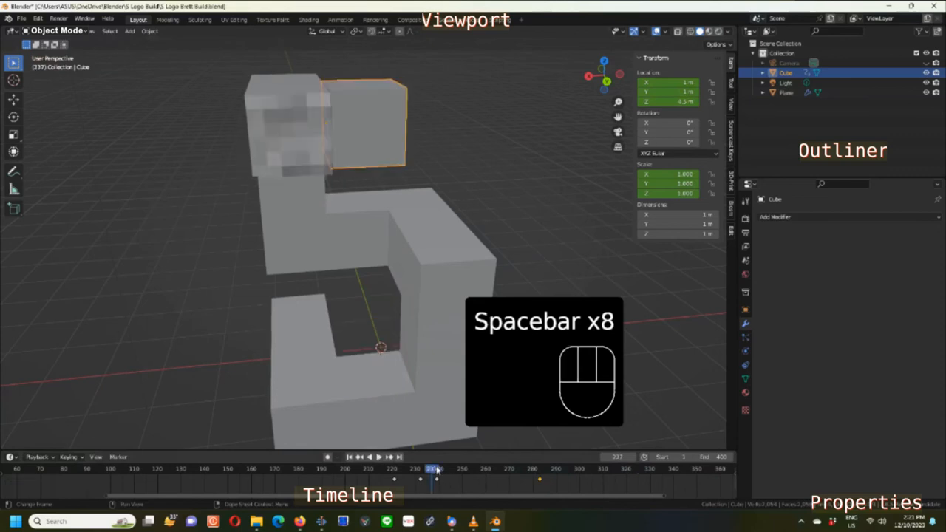
{"action": "key", "text": "space"}
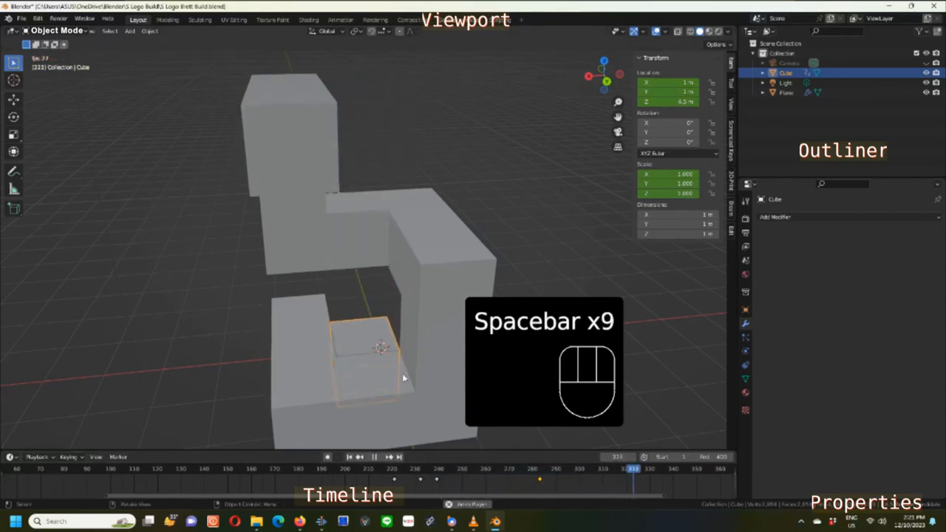
{"action": "middle_click_drag", "start_coordinate": [390, 352], "coordinate": [346, 351]}
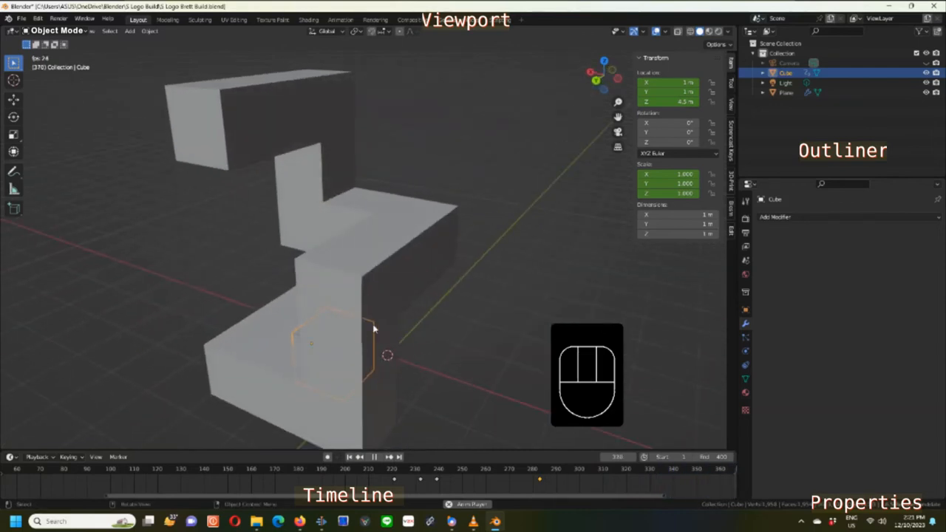
{"action": "middle_click_drag", "start_coordinate": [378, 305], "coordinate": [433, 287]}
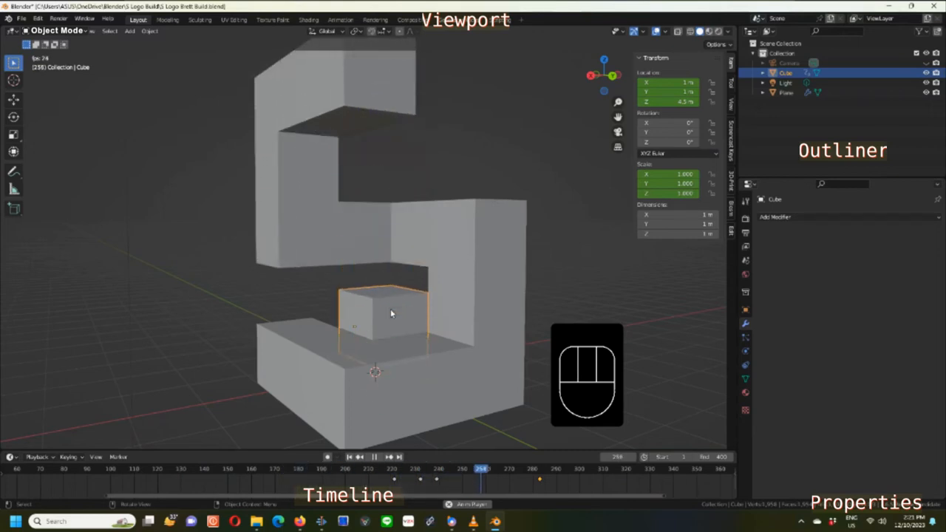
- At frame 214 in top view, add a Plain Axes empty and move it to the middle of the S's square opening
{"action": "left_click_drag", "start_coordinate": [566, 470], "coordinate": [558, 473]}
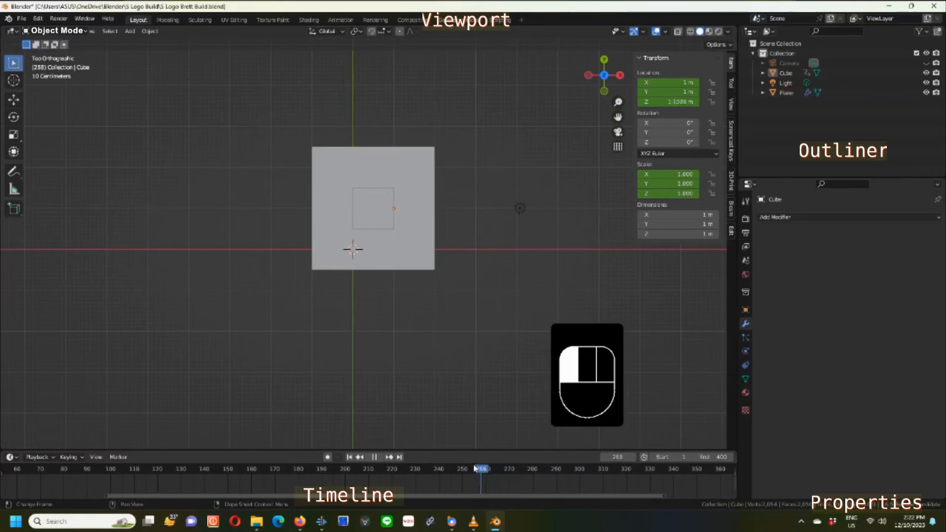
{"action": "left_click_drag", "start_coordinate": [427, 463], "coordinate": [382, 449]}
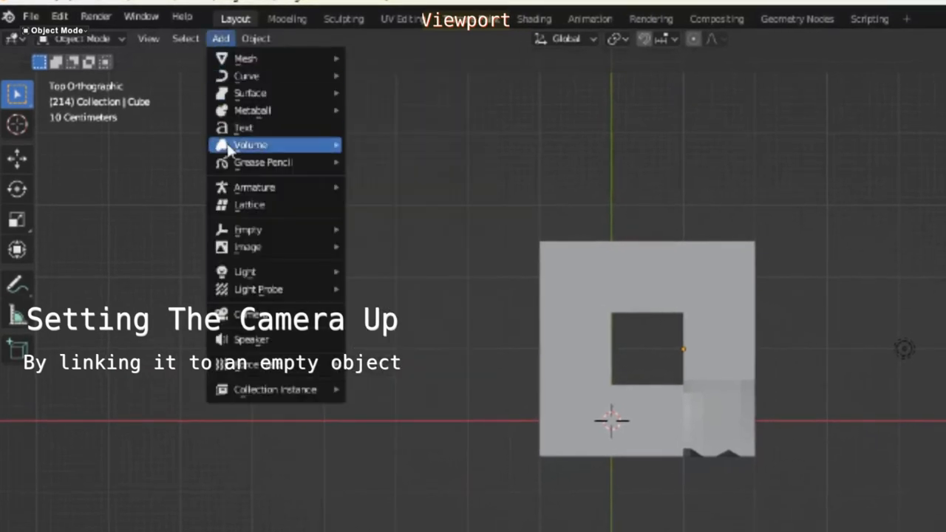
{"action": "mouse_move", "coordinate": [266, 231]}
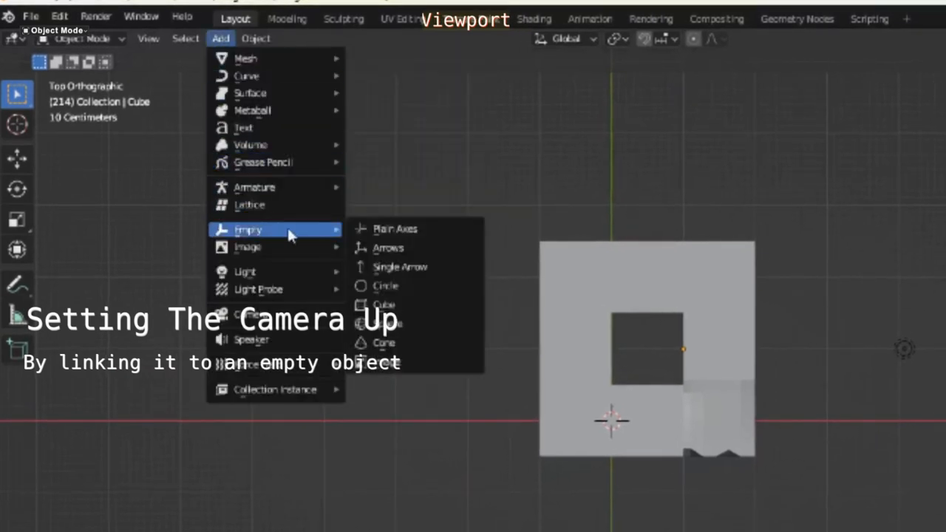
{"action": "left_click", "coordinate": [393, 231]}
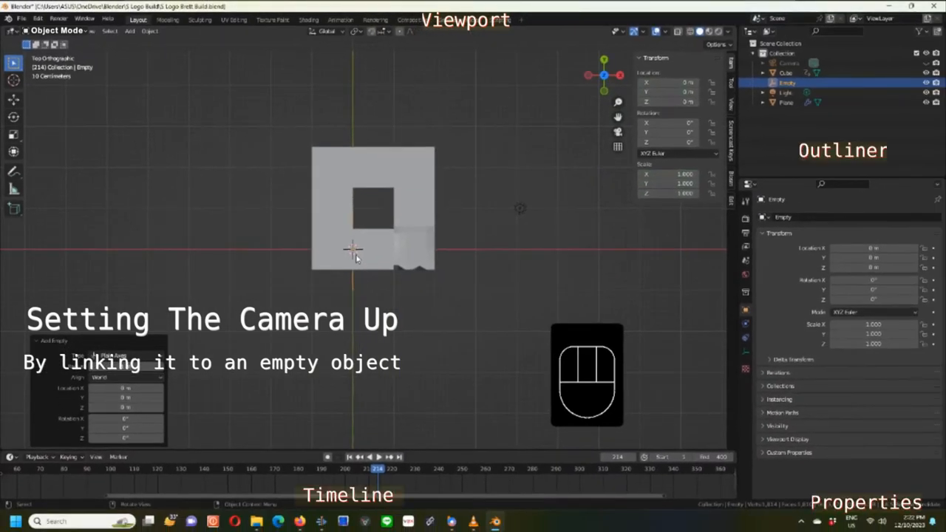
{"action": "key", "text": "g"}
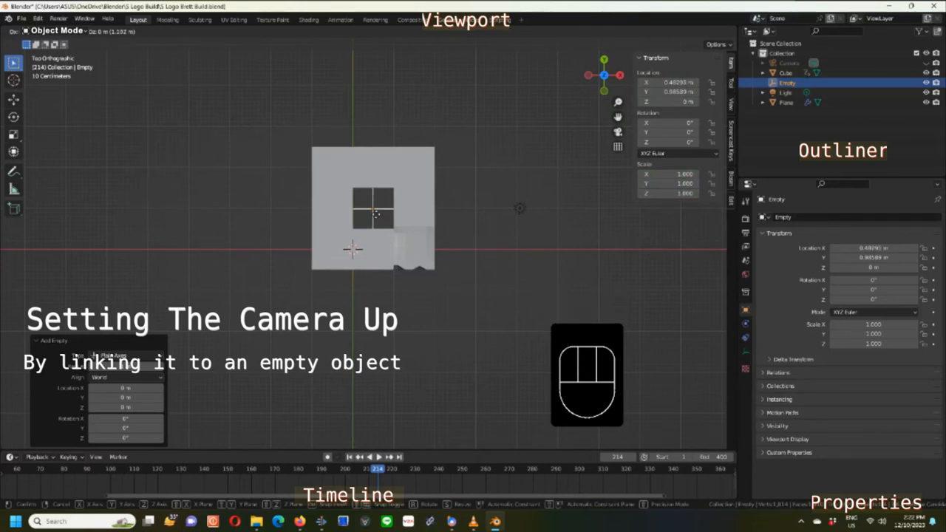
{"action": "left_click", "coordinate": [377, 218]}
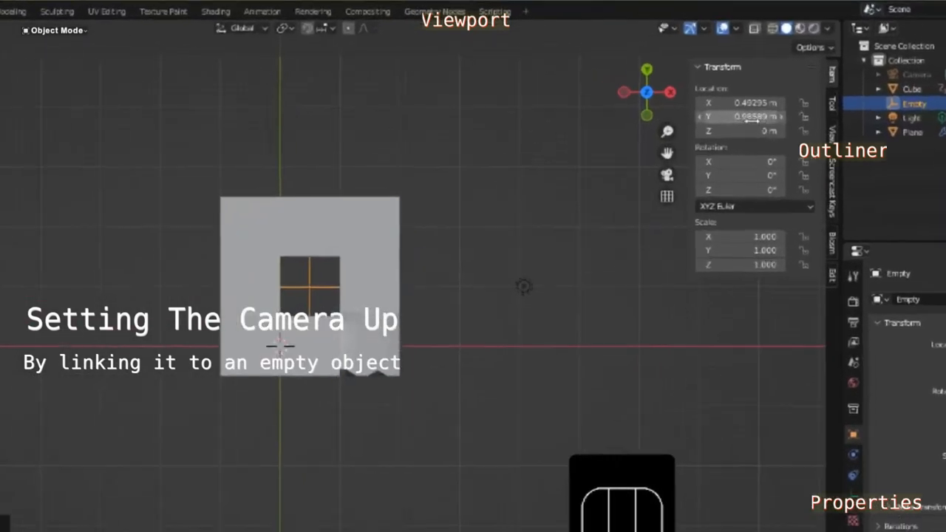
- Set the empty's location to 1 m in Y and 0.5 m in X
{"action": "left_click", "coordinate": [751, 117]}
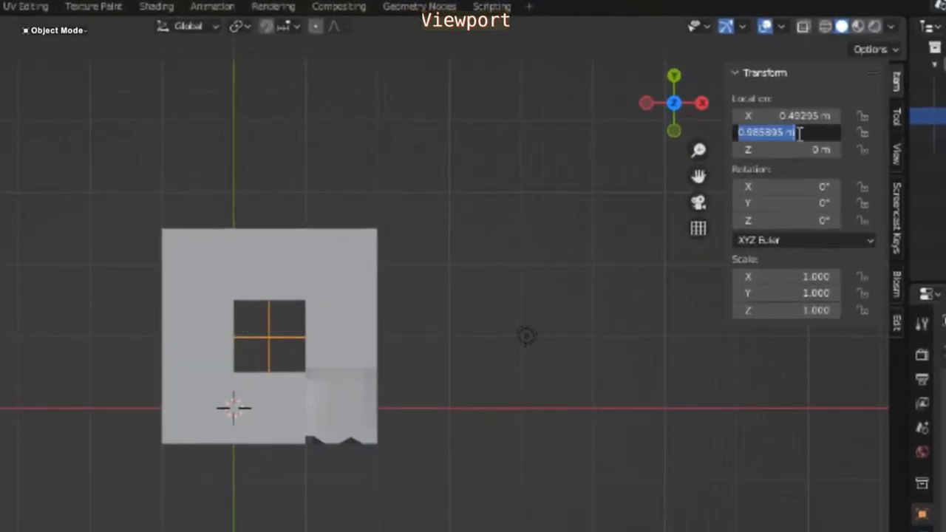
{"action": "type", "text": "1"}
{"action": "key", "text": "Return"}
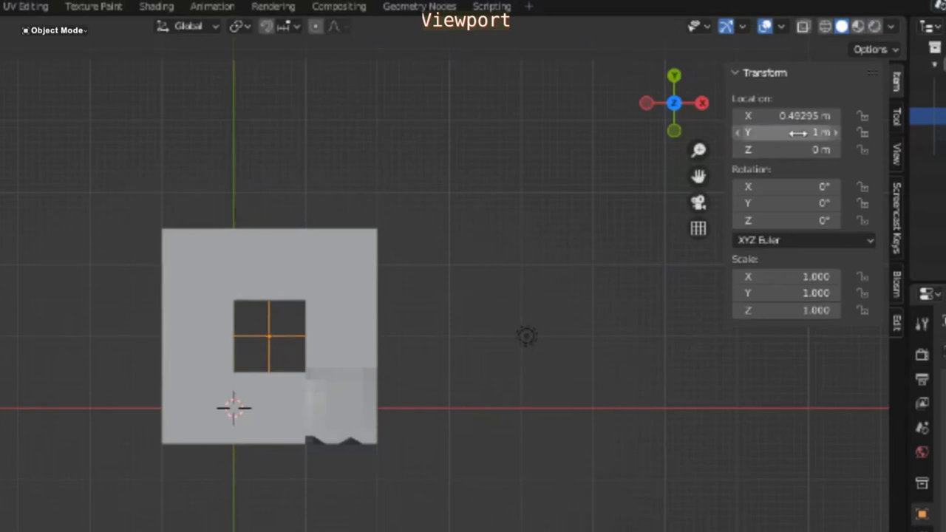
{"action": "left_click", "coordinate": [794, 116]}
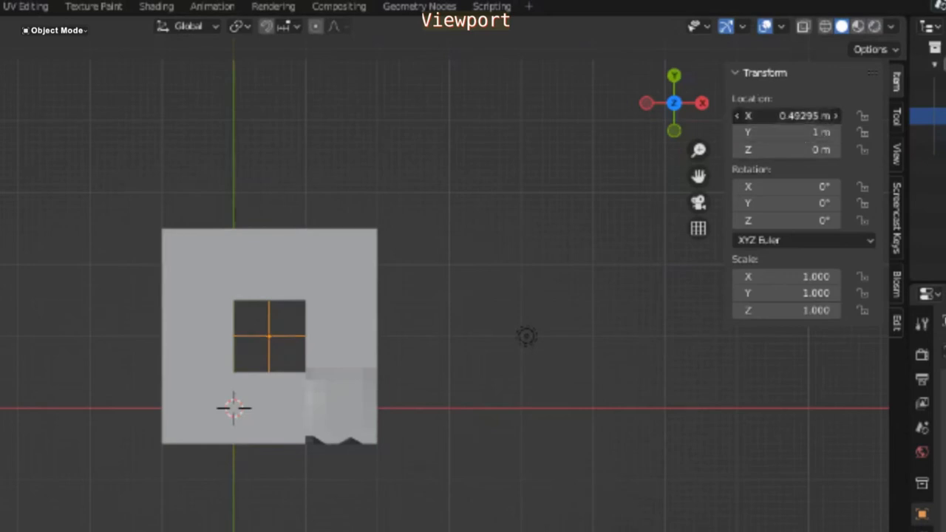
{"action": "key", "text": "BackSpace"}
{"action": "type", "text": ".5"}
{"action": "key", "text": "Return"}
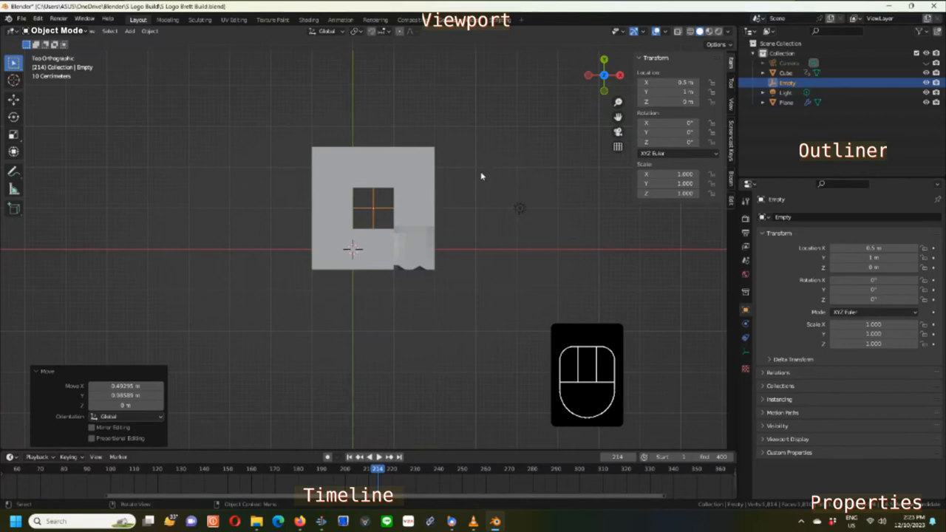
- At frame 326, orbit to a low angled perspective where the blocks read as an S, and align the active camera to that view
{"action": "middle_click_drag", "start_coordinate": [488, 194], "coordinate": [516, 188]}
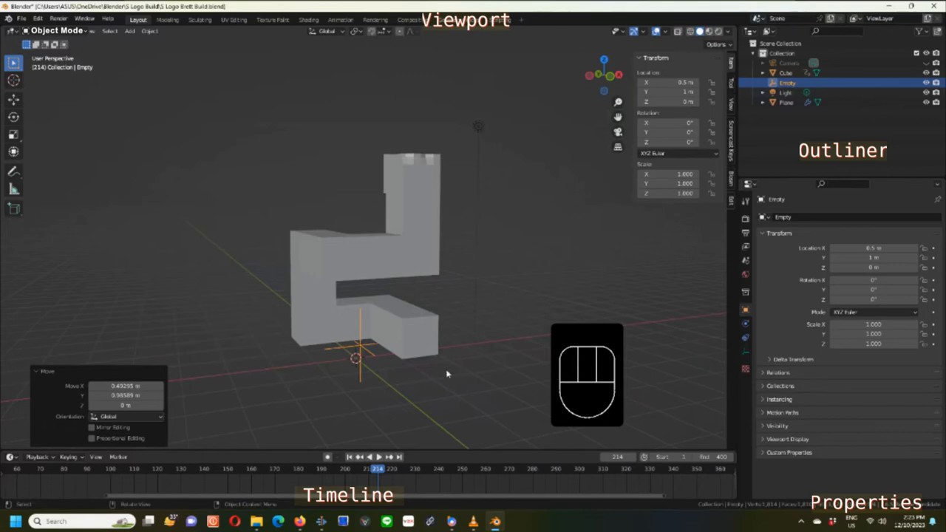
{"action": "left_click_drag", "start_coordinate": [380, 470], "coordinate": [641, 466]}
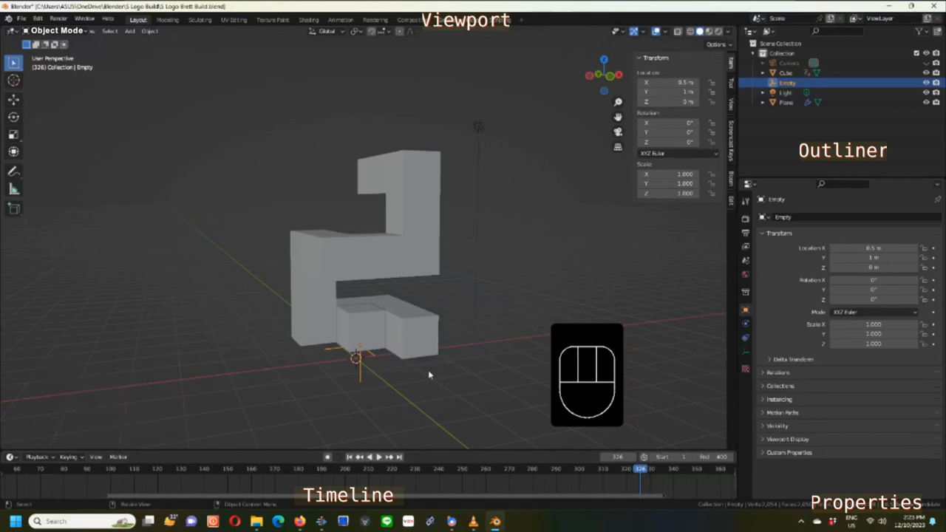
{"action": "scroll", "coordinate": [422, 354], "scroll_direction": "down", "scroll_amount": 2}
{"action": "middle_click_drag", "start_coordinate": [415, 364], "coordinate": [228, 355]}
{"action": "middle_click_drag", "start_coordinate": [340, 362], "coordinate": [340, 331], "text": "shift"}
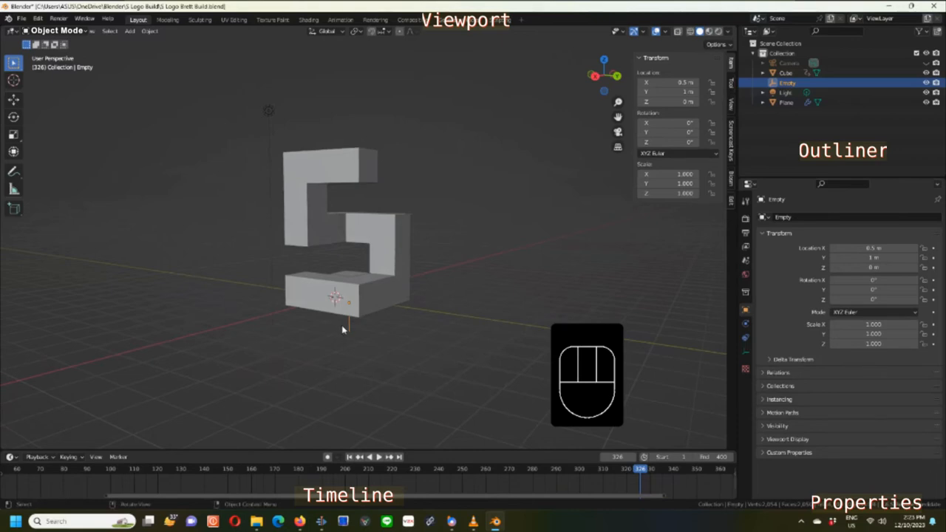
{"action": "middle_click_drag", "start_coordinate": [412, 294], "coordinate": [419, 294]}
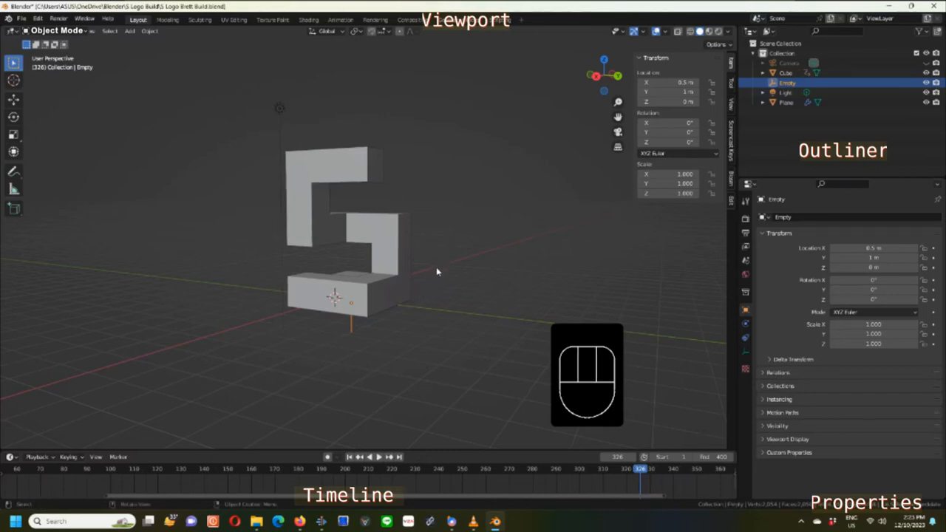
{"action": "key", "text": "ctrl"}
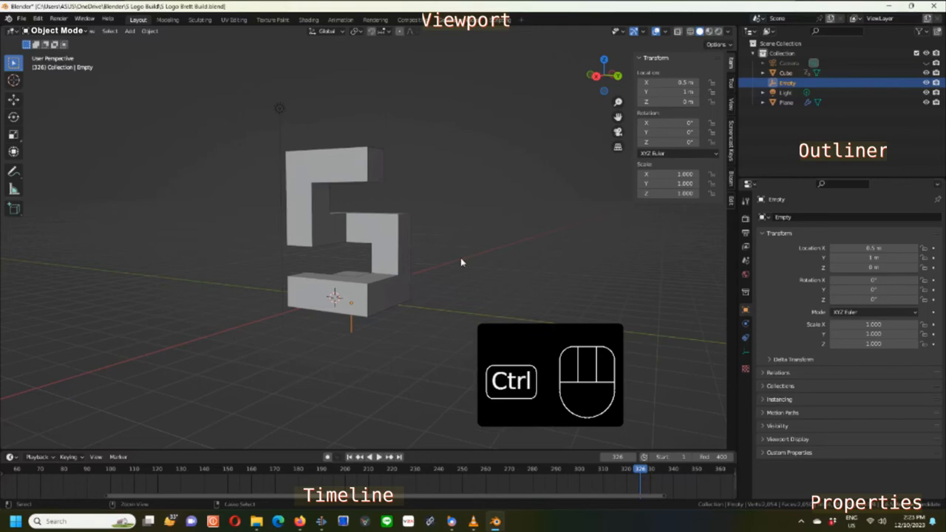
{"action": "key", "text": "alt"}
{"action": "key", "text": "ctrl+alt+KP_0"}
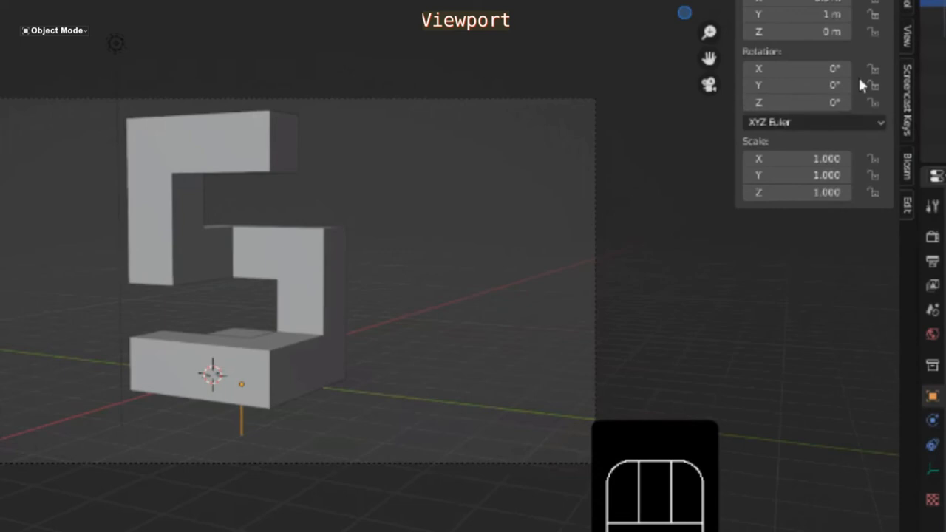
- Lock the camera to the view, shift the framing so the S sits nearer the middle, and unlock the camera
{"action": "left_click", "coordinate": [908, 39]}
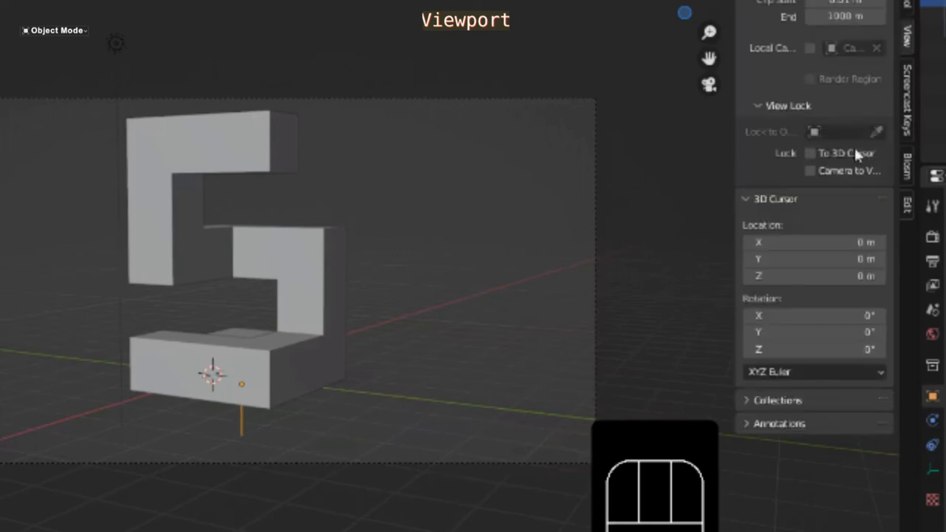
{"action": "left_click", "coordinate": [811, 171]}
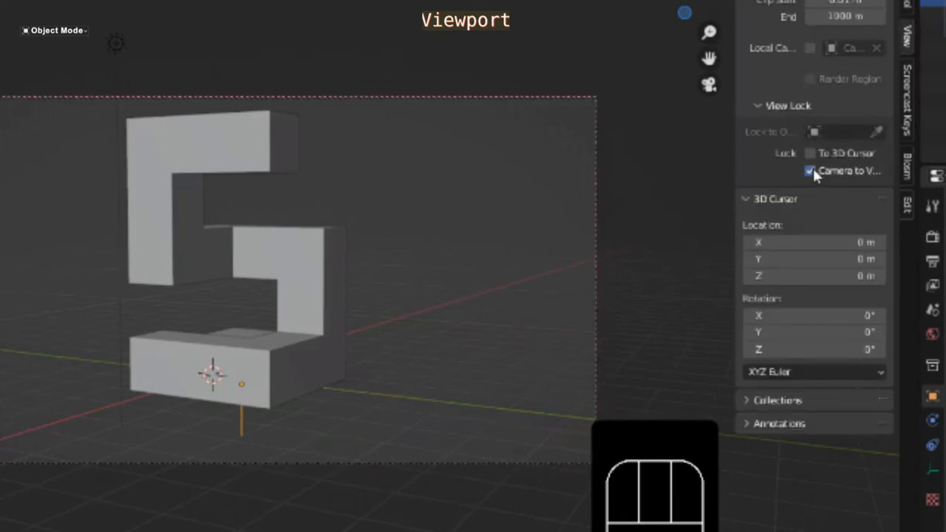
{"action": "middle_click_drag", "start_coordinate": [321, 269], "coordinate": [368, 264], "text": "shift"}
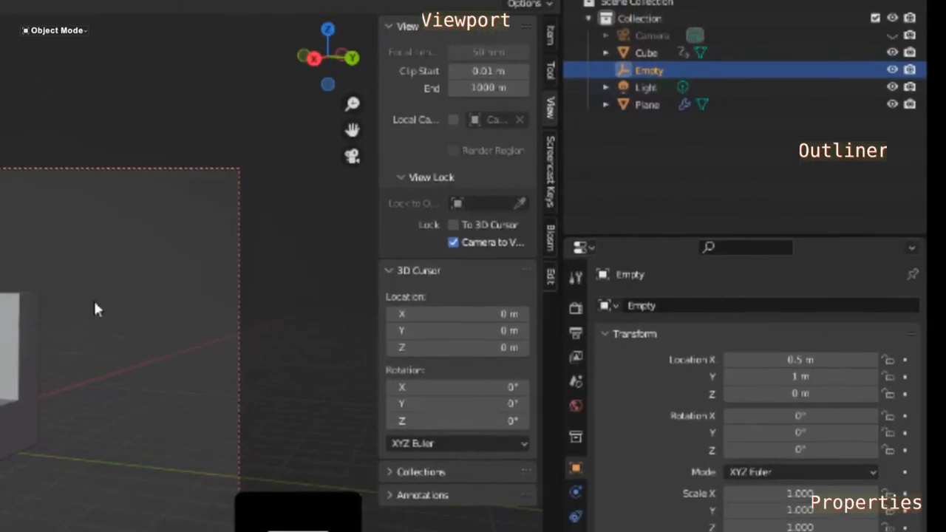
{"action": "left_click", "coordinate": [453, 243]}
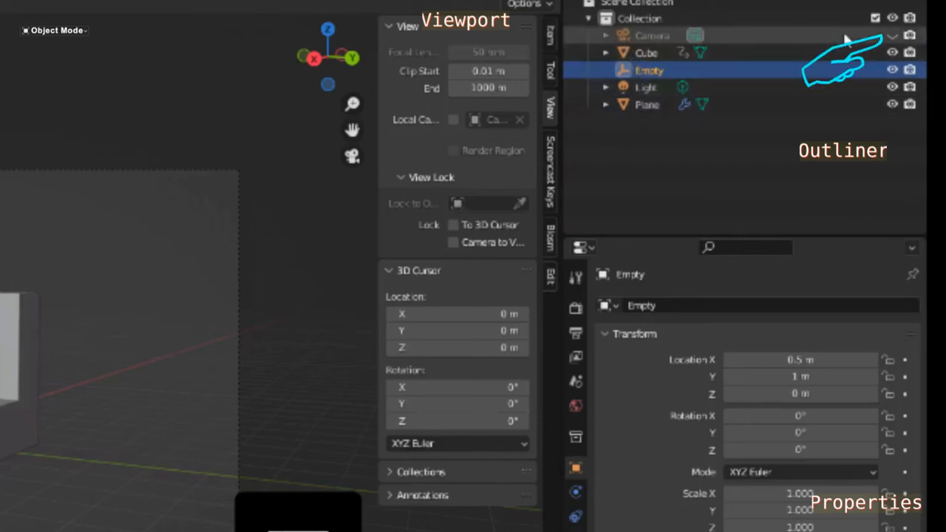
- Unhide the camera and parent it to the empty with the Object option
{"action": "left_click", "coordinate": [893, 35]}
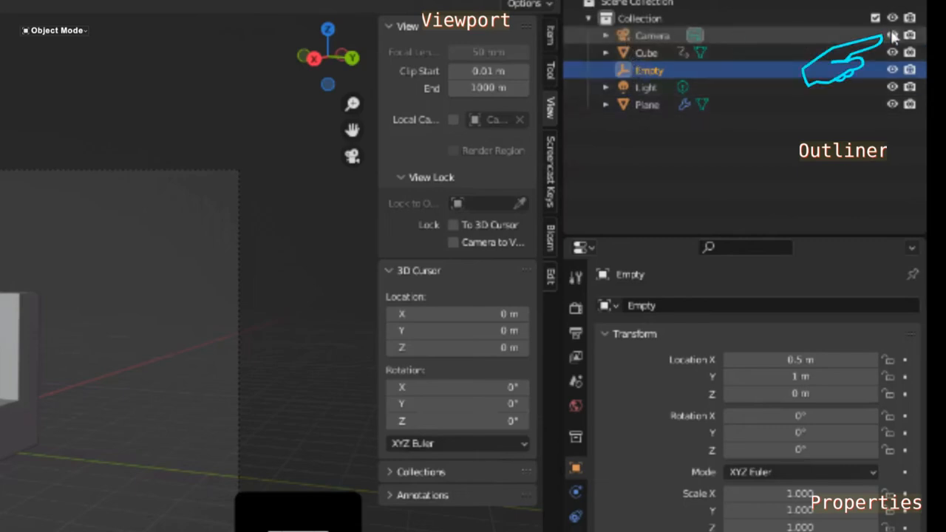
{"action": "left_click", "coordinate": [630, 37]}
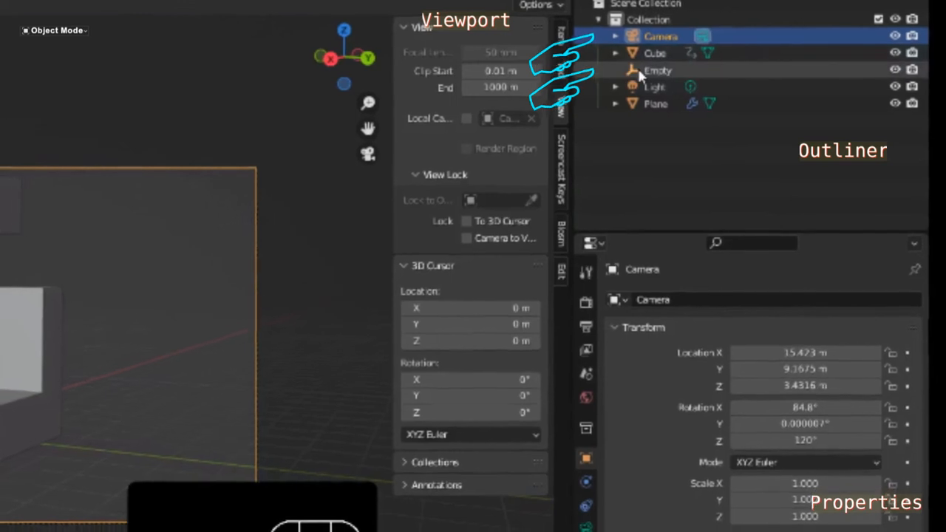
{"action": "left_click", "coordinate": [649, 70], "text": "ctrl"}
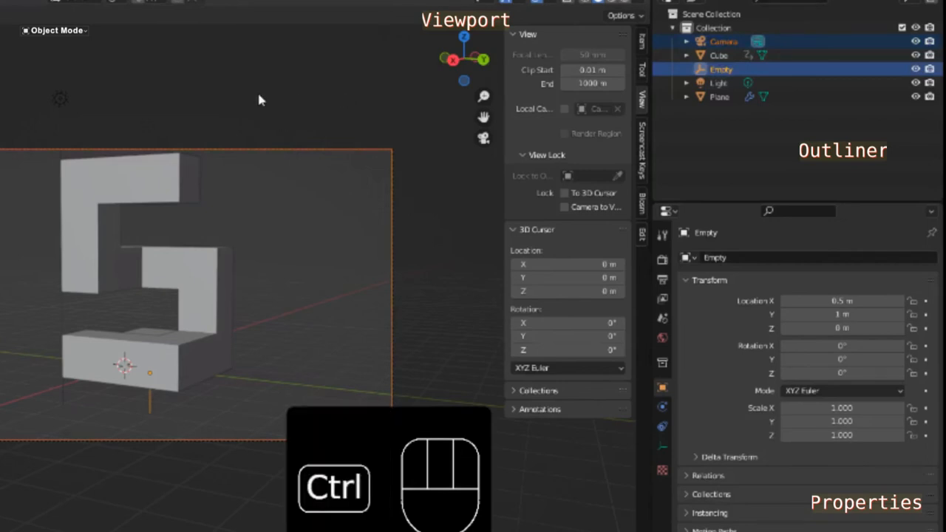
{"action": "key", "text": "ctrl+p"}
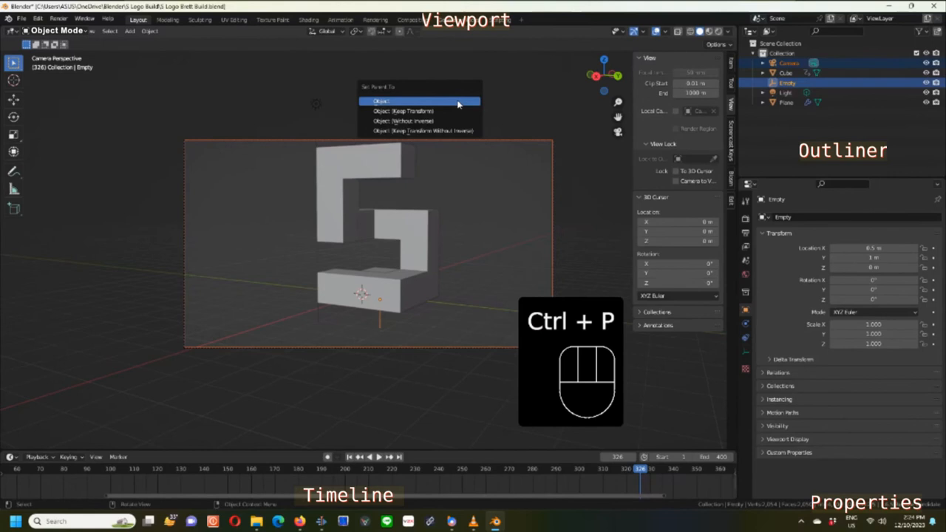
{"action": "left_click", "coordinate": [456, 101]}
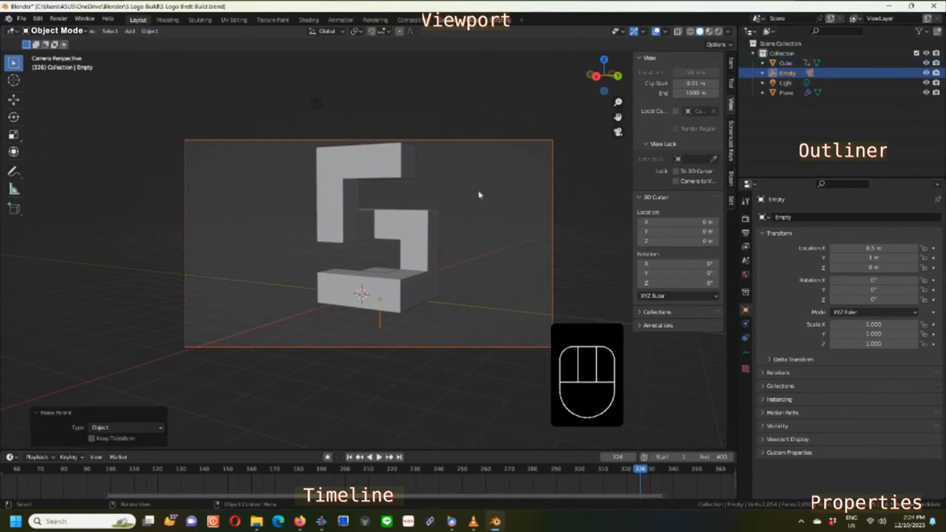
- Select only the empty and turn its Z rotation to 66° to swing the linked camera around the S
{"action": "left_click", "coordinate": [379, 318]}
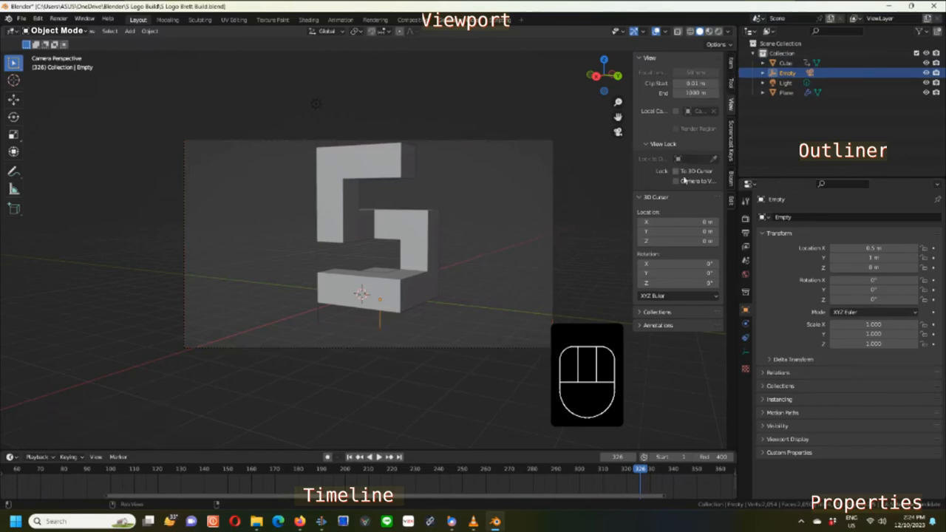
{"action": "left_click", "coordinate": [732, 64]}
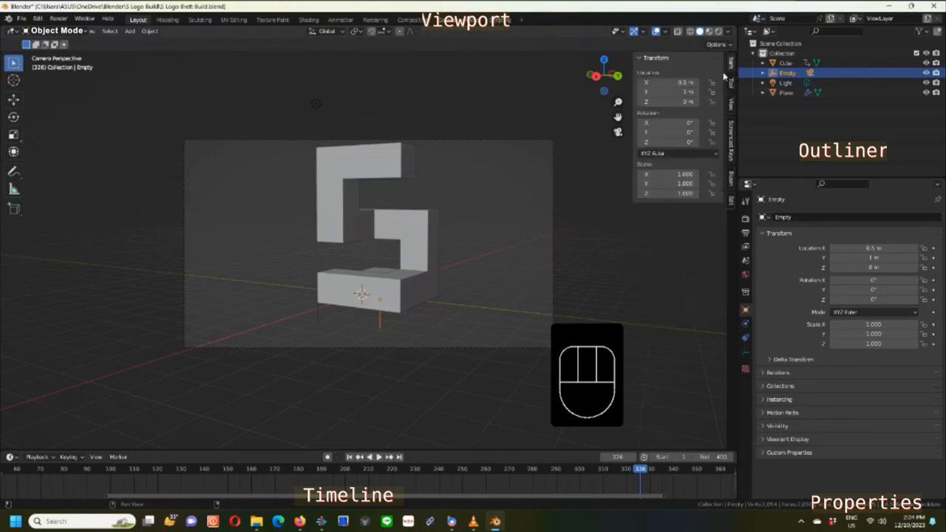
{"action": "left_click_drag", "start_coordinate": [659, 142], "coordinate": [667, 142]}
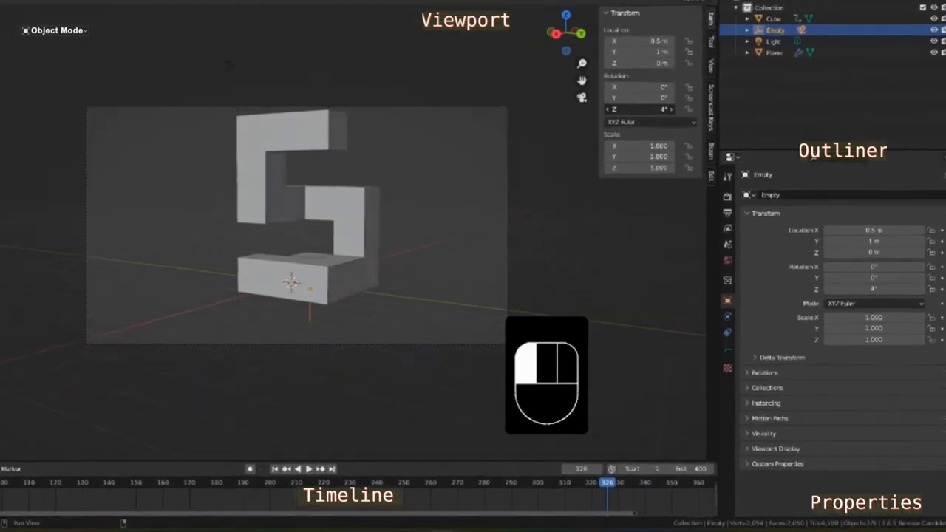
{"action": "left_click_drag", "start_coordinate": [651, 109], "coordinate": [592, 108]}
{"action": "left_click_drag", "start_coordinate": [611, 76], "coordinate": [656, 76]}
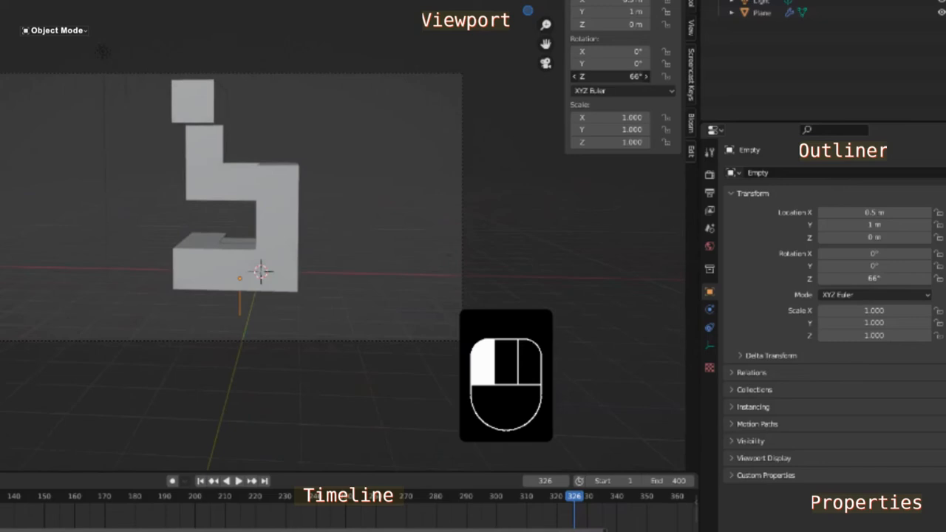
- Try rotating the empty about X and Y, and reset both rotations to 0°
{"action": "left_click_drag", "start_coordinate": [600, 84], "coordinate": [600, 52]}
{"action": "left_click", "coordinate": [606, 52]}
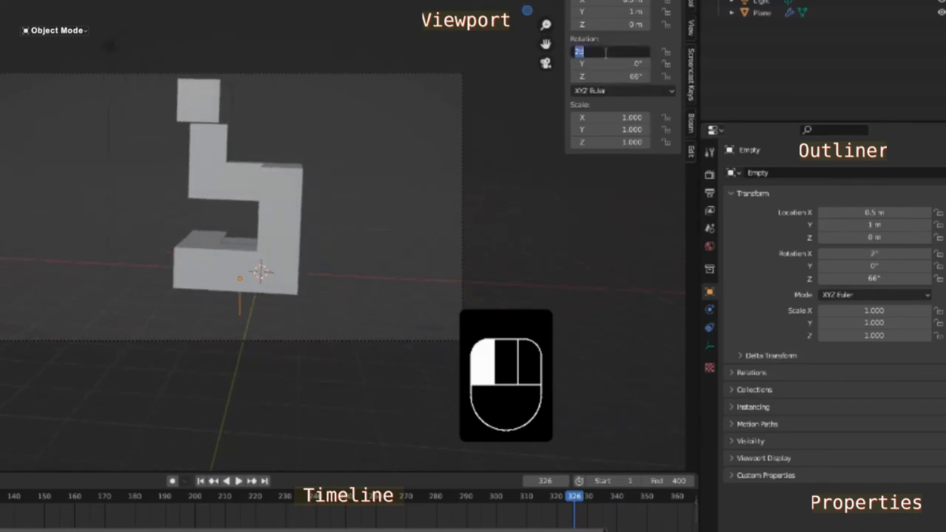
{"action": "type", "text": "0"}
{"action": "key", "text": "Return"}
{"action": "mouse_move", "coordinate": [602, 64]}
{"action": "left_mouse_down"}
{"action": "mouse_move", "coordinate": [588, 64]}
{"action": "mouse_move", "coordinate": [608, 65]}
{"action": "left_mouse_up"}
{"action": "left_click", "coordinate": [607, 64]}
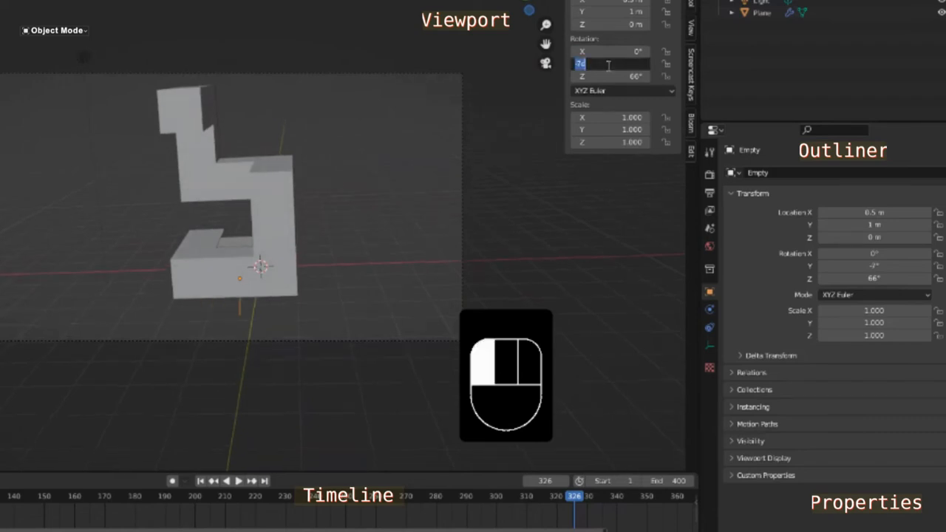
{"action": "type", "text": "0"}
{"action": "left_click", "coordinate": [605, 71]}
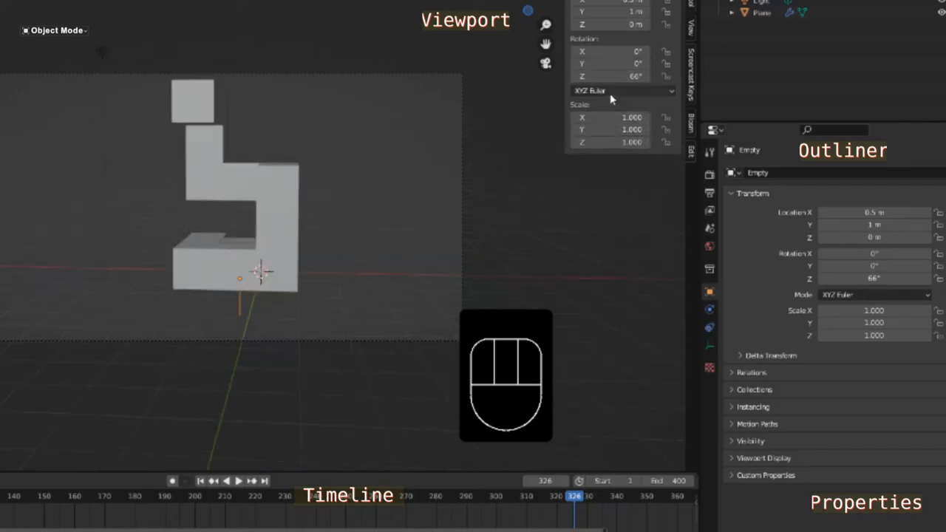
- Set the empty's Z rotation to 62°, keyframe the rotation, and move that keyframe to about frame 244
{"action": "mouse_move", "coordinate": [603, 77]}
{"action": "left_mouse_down"}
{"action": "mouse_move", "coordinate": [647, 77]}
{"action": "mouse_move", "coordinate": [577, 77]}
{"action": "mouse_move", "coordinate": [604, 78]}
{"action": "left_mouse_up"}
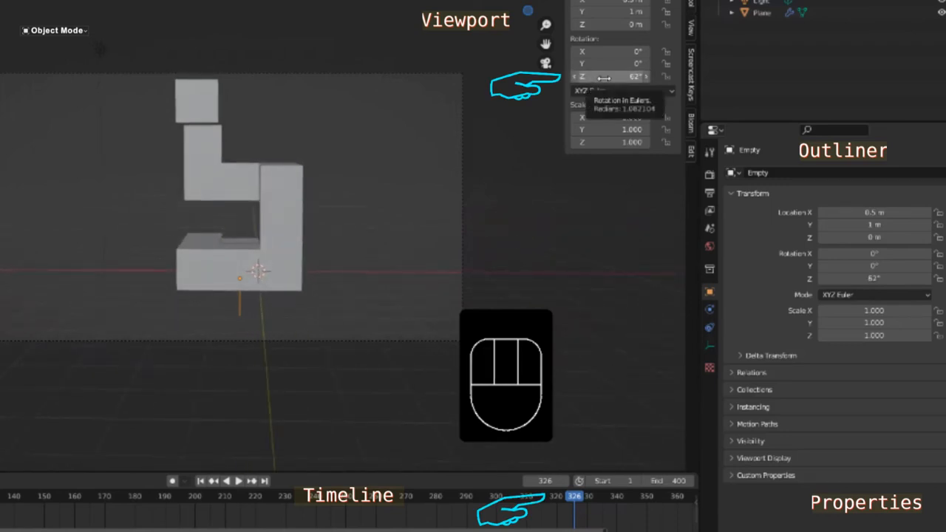
{"action": "key", "text": "i"}
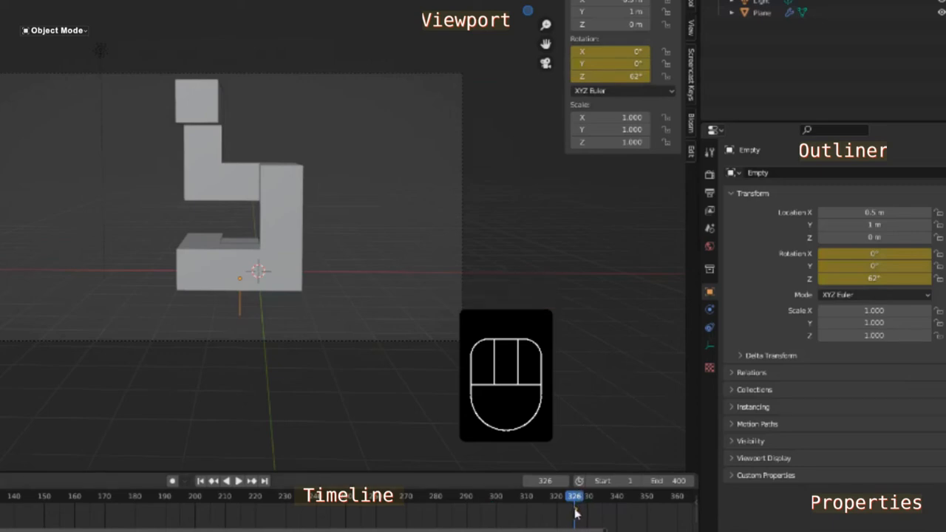
{"action": "left_click_drag", "start_coordinate": [576, 515], "coordinate": [529, 511]}
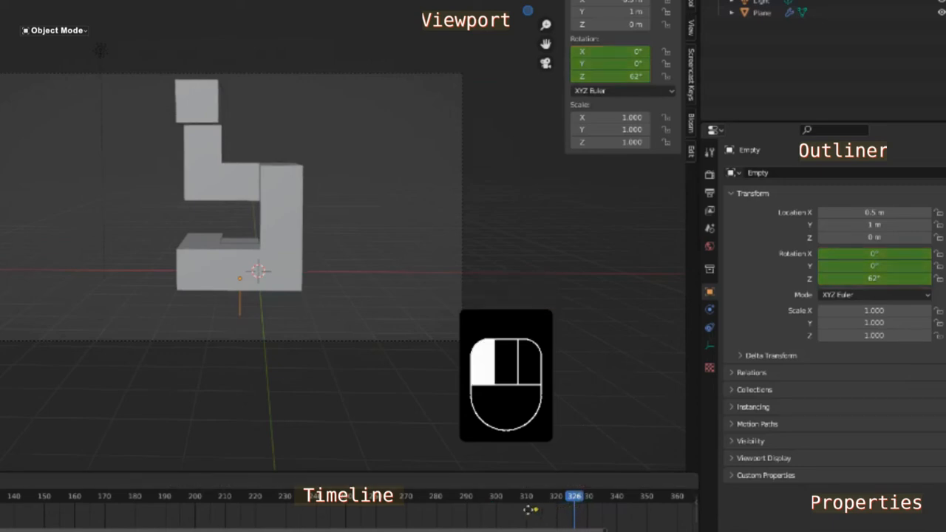
{"action": "left_click_drag", "start_coordinate": [389, 509], "coordinate": [329, 509]}
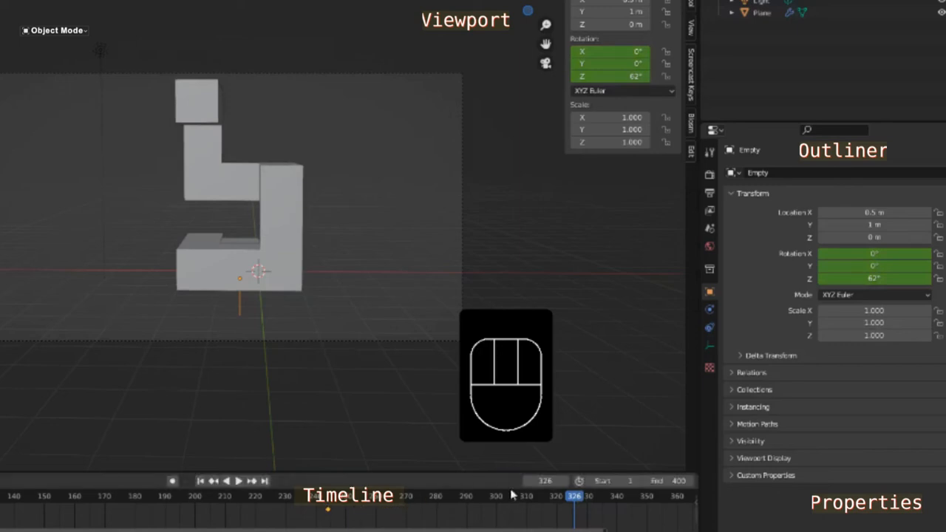
- At frame 251, set the empty's Z rotation to -9°, keyframe the rotation, and play back the camera turn from about frame 235
{"action": "left_click_drag", "start_coordinate": [570, 500], "coordinate": [348, 490]}
{"action": "left_click_drag", "start_coordinate": [351, 493], "coordinate": [351, 492]}
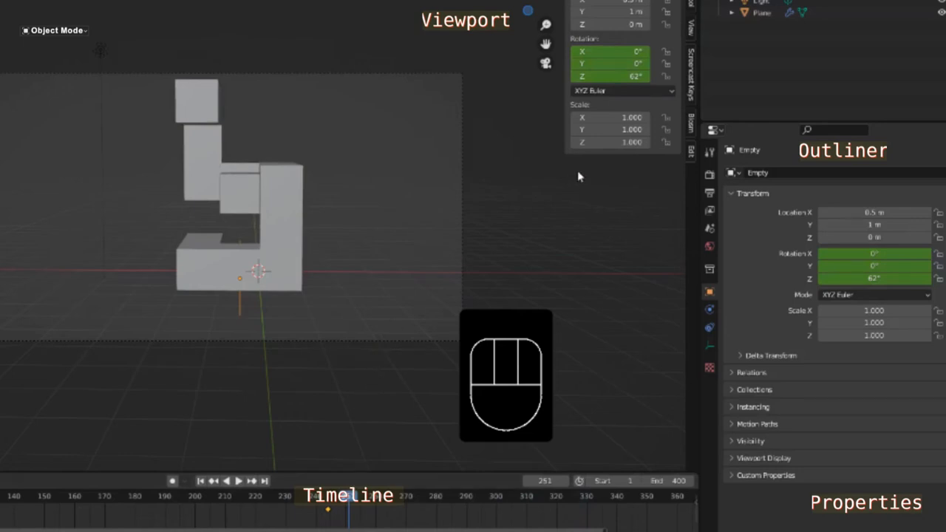
{"action": "left_click_drag", "start_coordinate": [611, 76], "coordinate": [494, 76]}
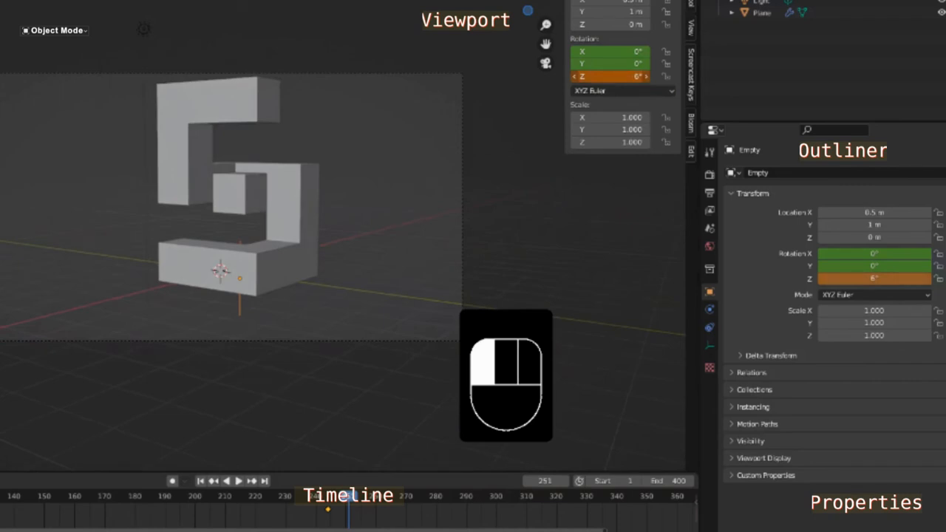
{"action": "left_click_drag", "start_coordinate": [493, 77], "coordinate": [608, 92]}
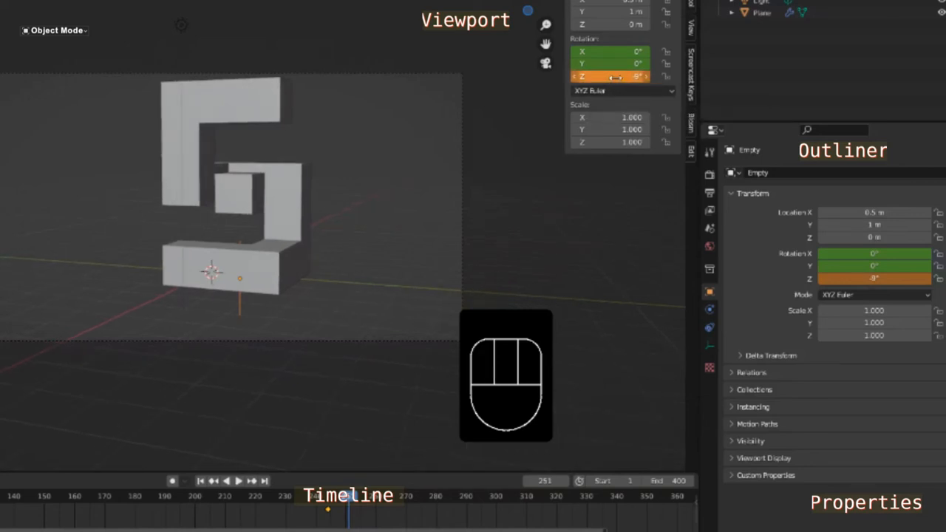
{"action": "key", "text": "i"}
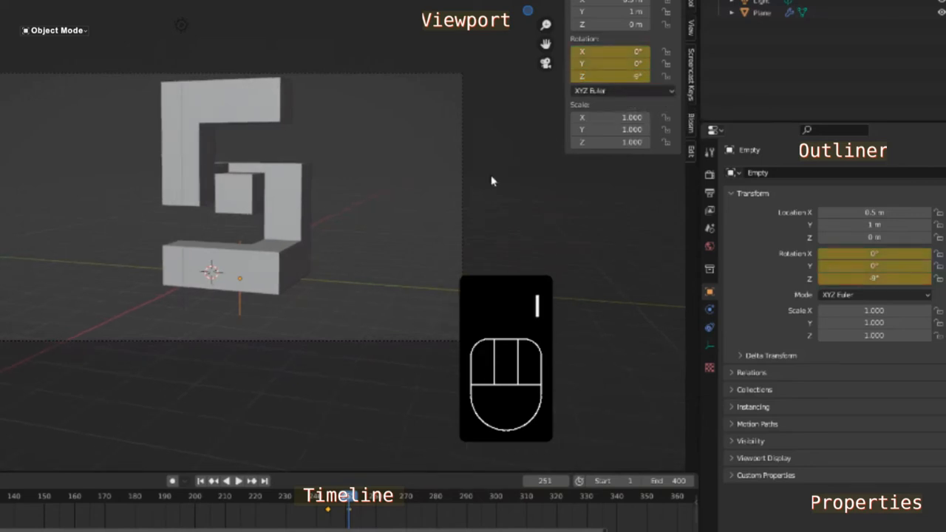
{"action": "left_click_drag", "start_coordinate": [349, 498], "coordinate": [301, 491]}
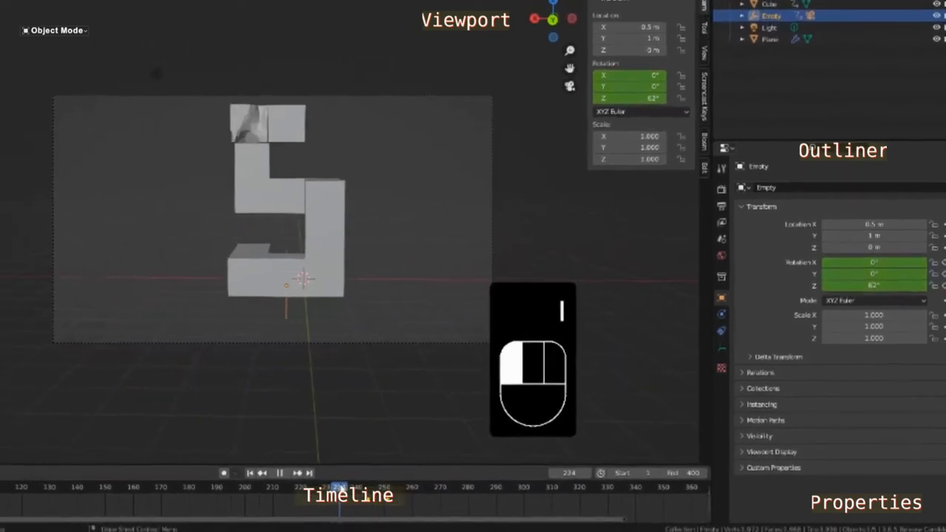
- Move the empty's two rotation keyframes to about frames 241 and 253 and play back the camera turn
{"action": "key", "text": "space"}
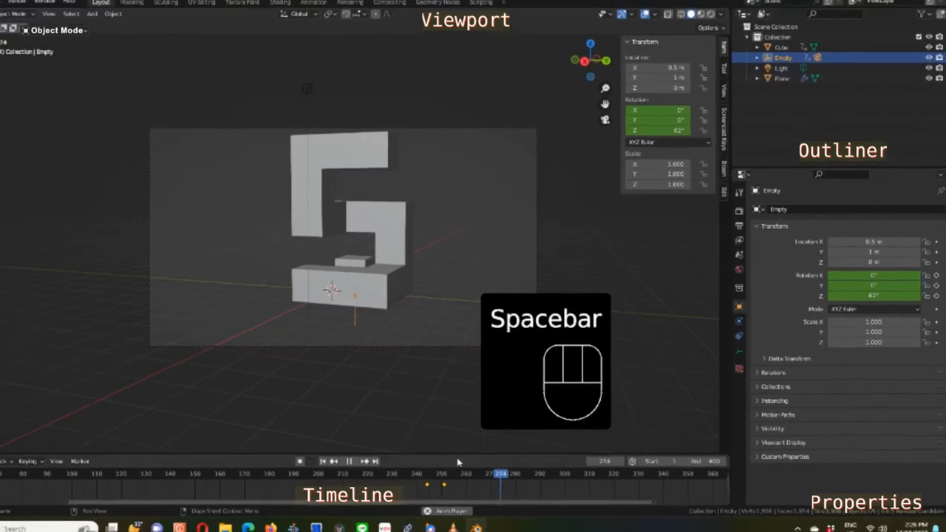
{"action": "key", "text": "space"}
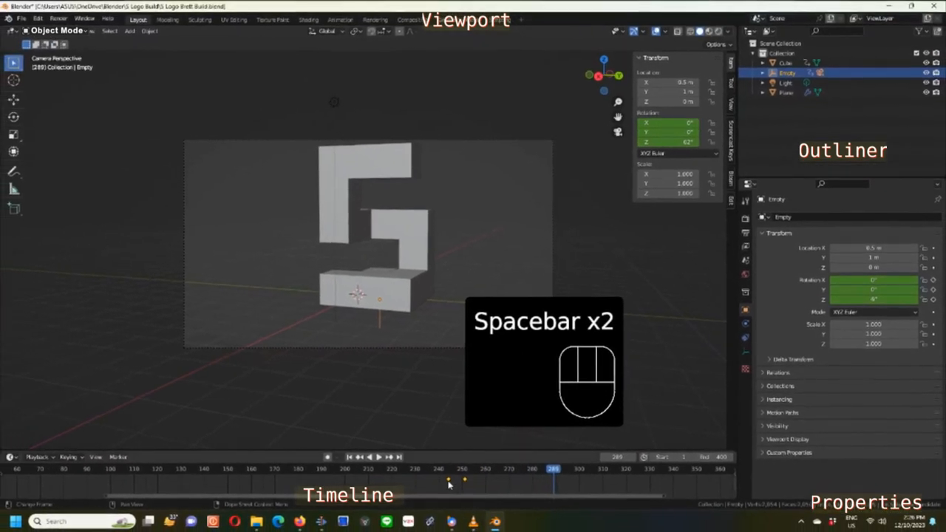
{"action": "left_click_drag", "start_coordinate": [449, 485], "coordinate": [472, 479]}
{"action": "left_click", "coordinate": [464, 481]}
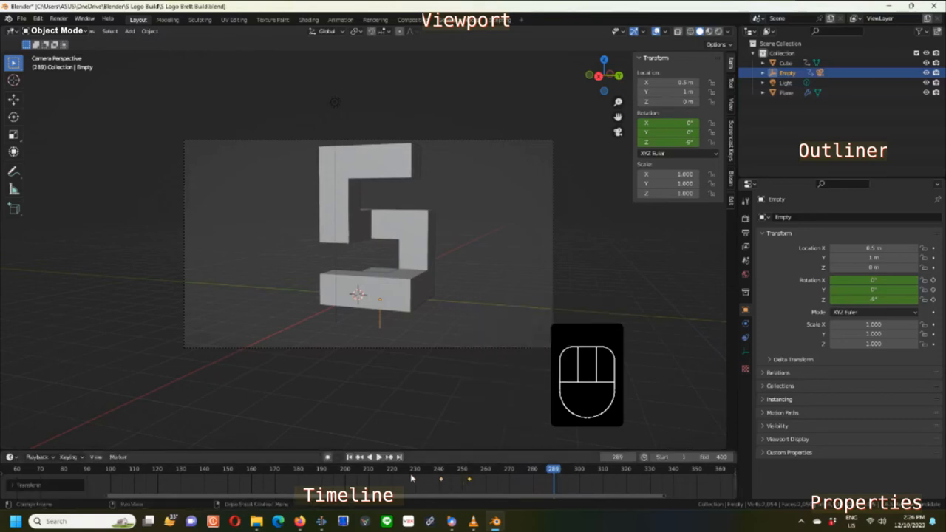
{"action": "left_click", "coordinate": [413, 474]}
{"action": "key", "text": "space"}
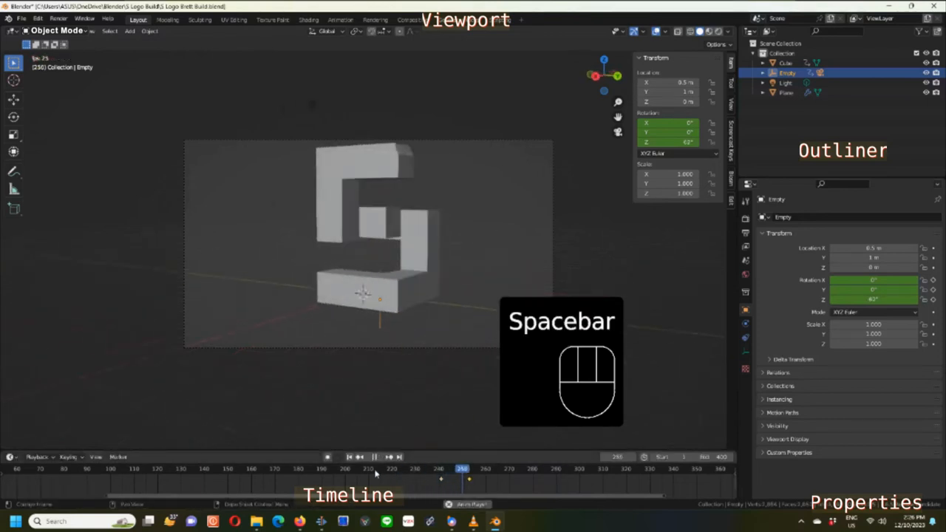
{"action": "key", "text": "space"}
- Spread the empty's rotation keyframes to about frames 240 and 257 and replay the camera turn
{"action": "left_click_drag", "start_coordinate": [440, 479], "coordinate": [480, 481]}
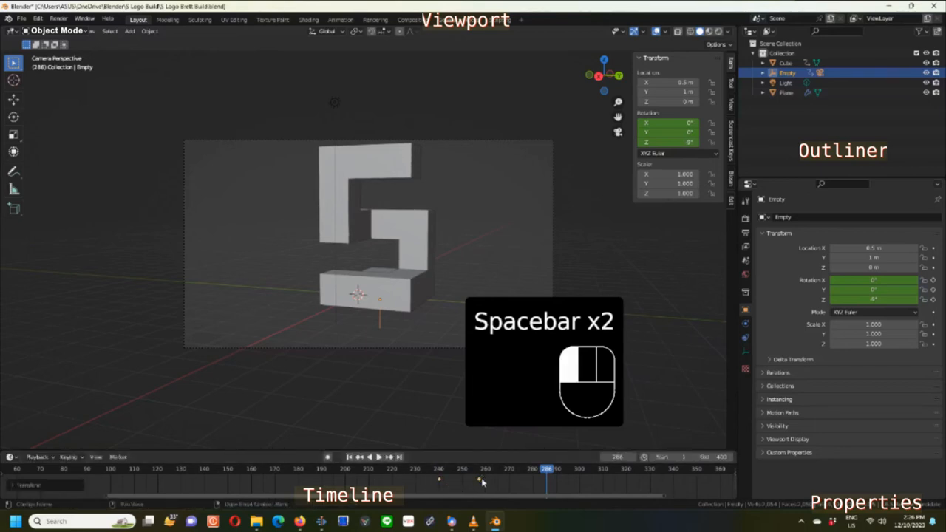
{"action": "left_click", "coordinate": [423, 472]}
{"action": "key", "text": "space"}
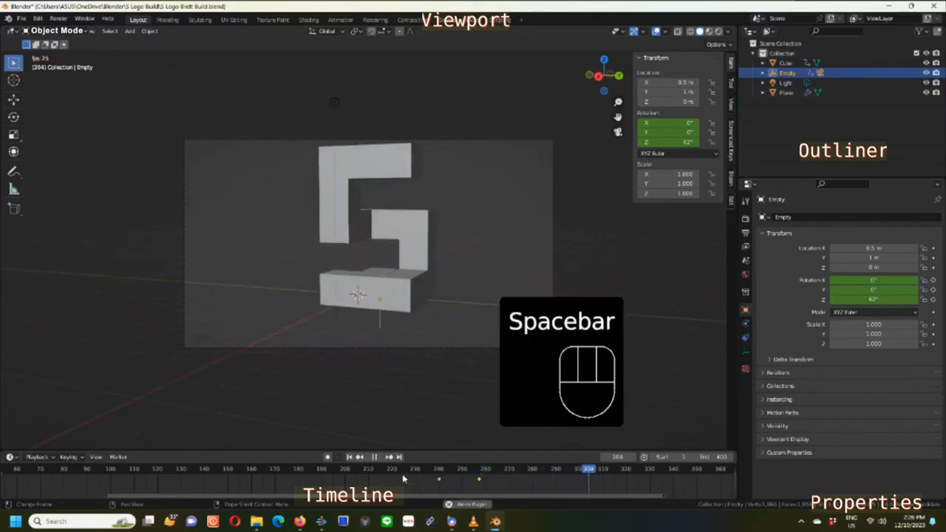
{"action": "key", "text": "space"}
- Move the empty's rotation keyframes to about frames 237 and 260 and play the animation
{"action": "left_click", "coordinate": [481, 480]}
{"action": "left_click_drag", "start_coordinate": [481, 478], "coordinate": [431, 479]}
{"action": "left_click", "coordinate": [416, 469]}
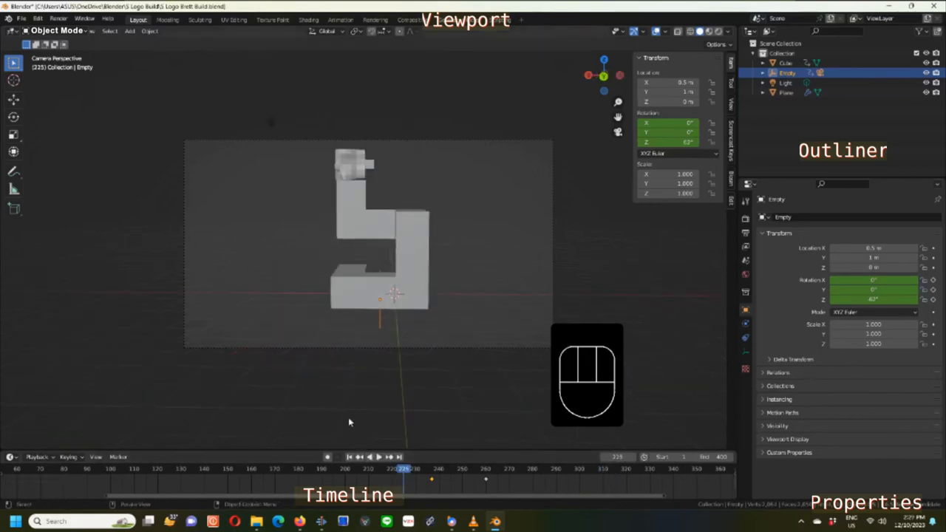
{"action": "key", "text": "space"}
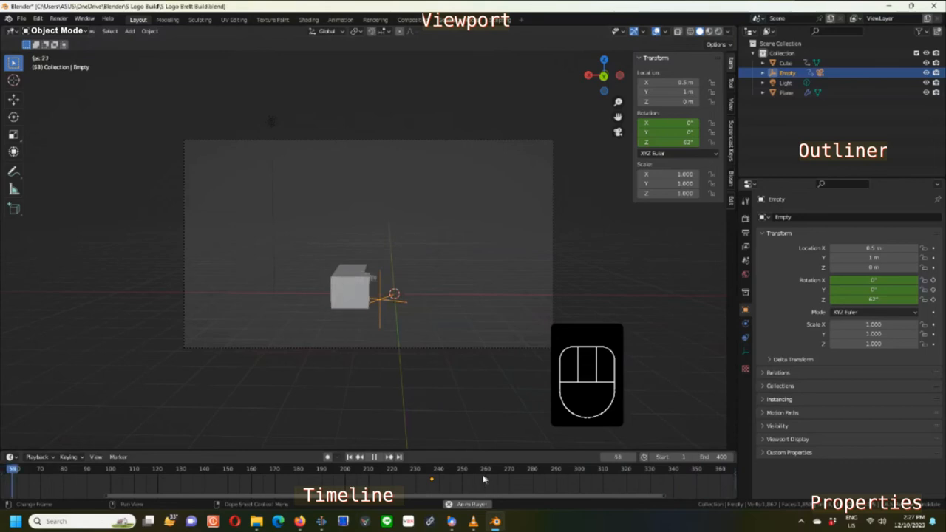
{"action": "key", "text": "space"}
- Lengthen the camera turn by moving its ending keyframe to about frame 268, playing back from about frame 228 to check
{"action": "left_click_drag", "start_coordinate": [486, 482], "coordinate": [495, 479]}
{"action": "left_click", "coordinate": [412, 470]}
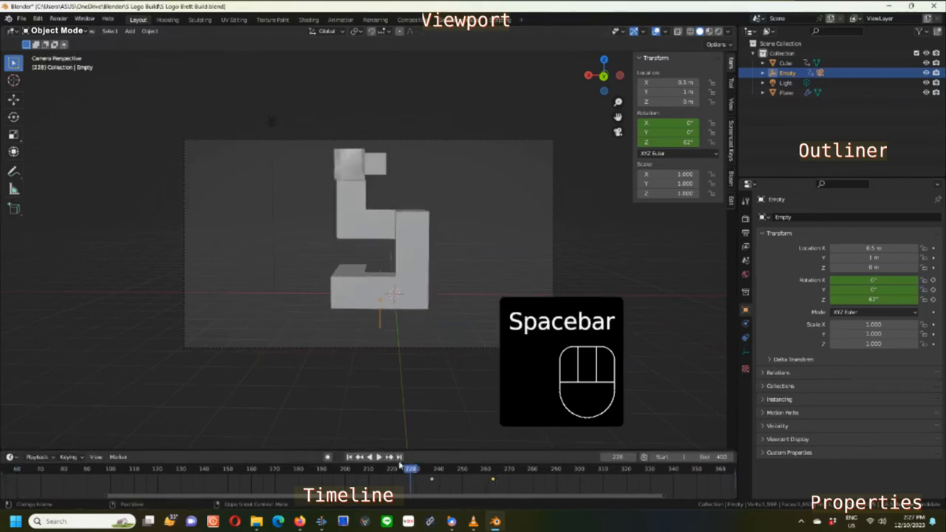
{"action": "key", "text": "space"}
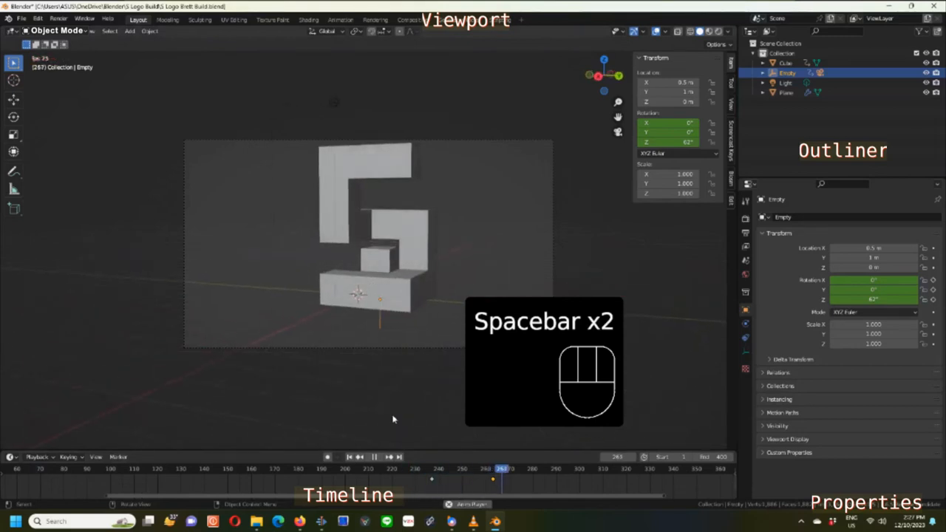
{"action": "key", "text": "space"}
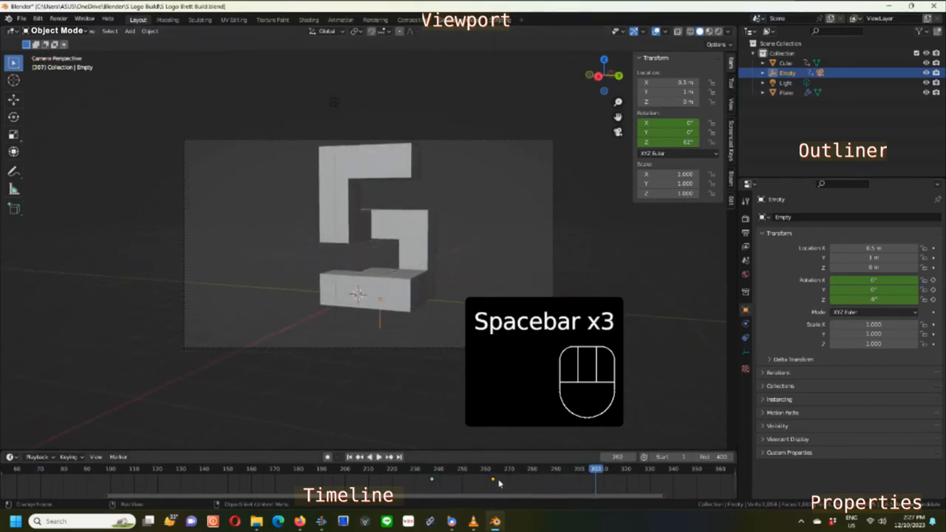
{"action": "left_click", "coordinate": [495, 479]}
{"action": "left_click_drag", "start_coordinate": [495, 479], "coordinate": [506, 480]}
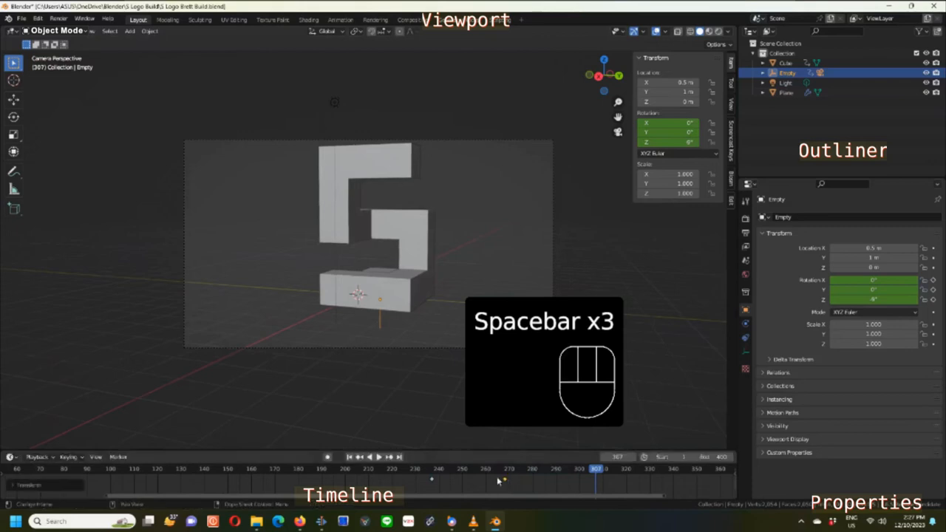
{"action": "left_click", "coordinate": [412, 470]}
{"action": "key", "text": "space"}
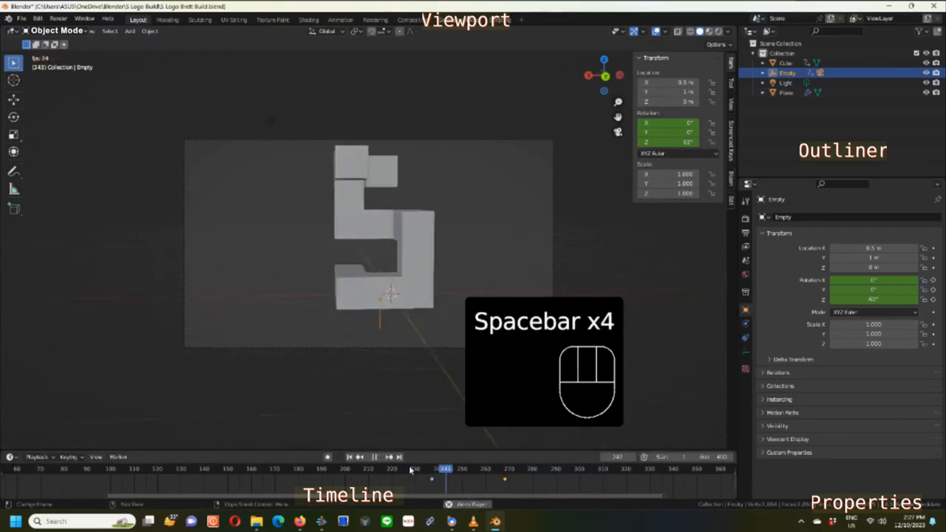
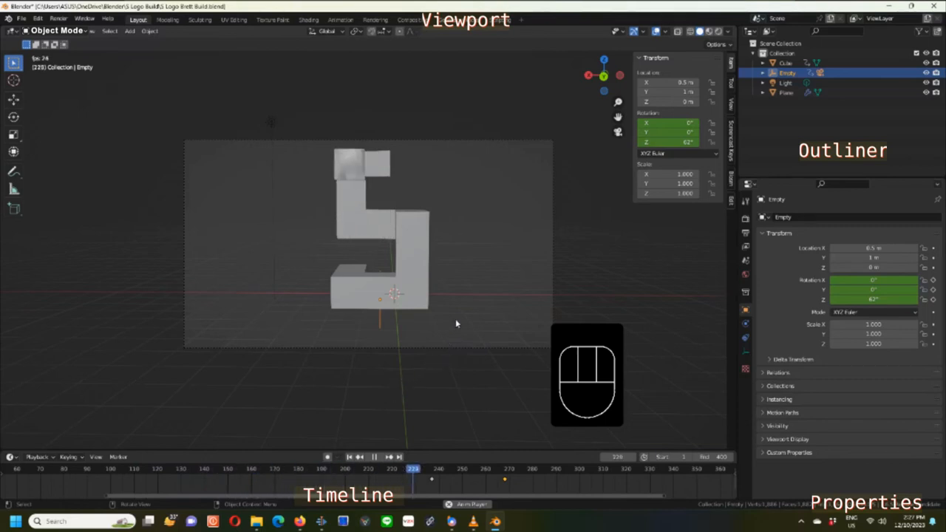
{"action": "key", "text": "space"}
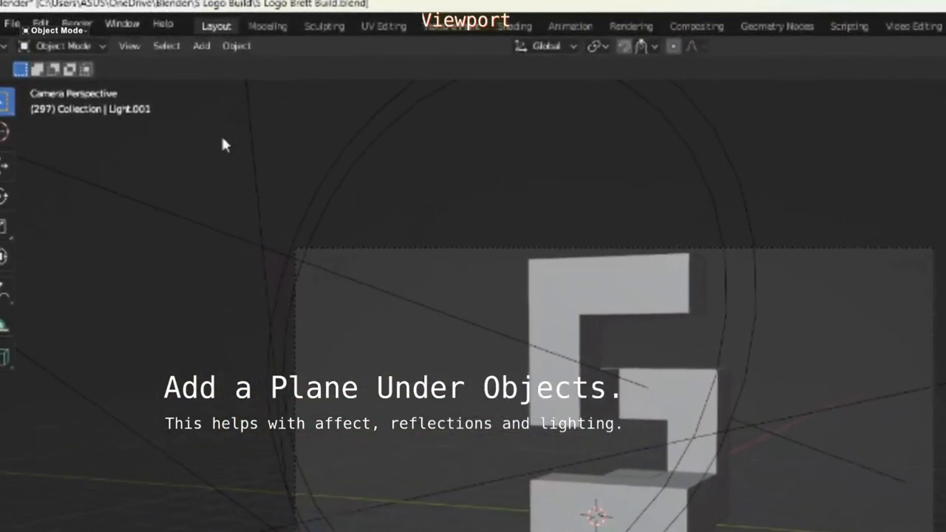
- Add a mesh plane at the origin under the S
{"action": "left_click", "coordinate": [202, 47]}
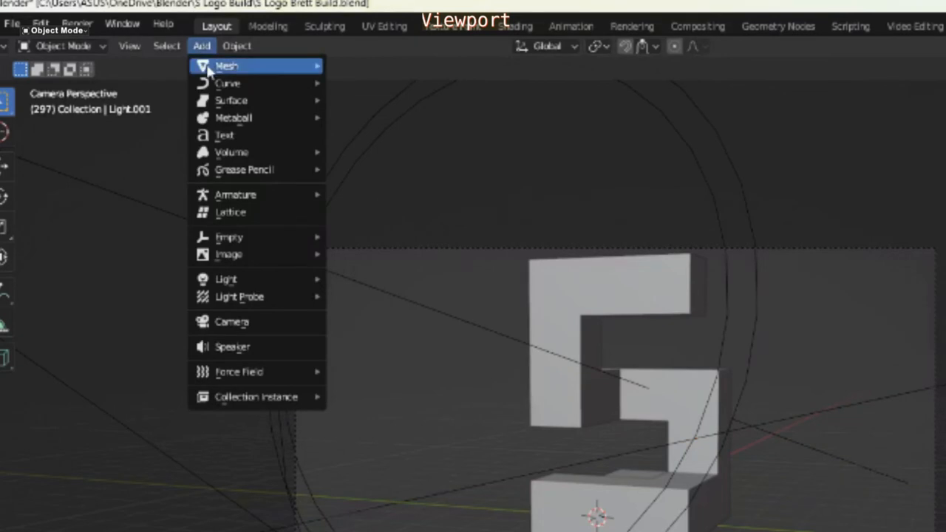
{"action": "mouse_move", "coordinate": [213, 68]}
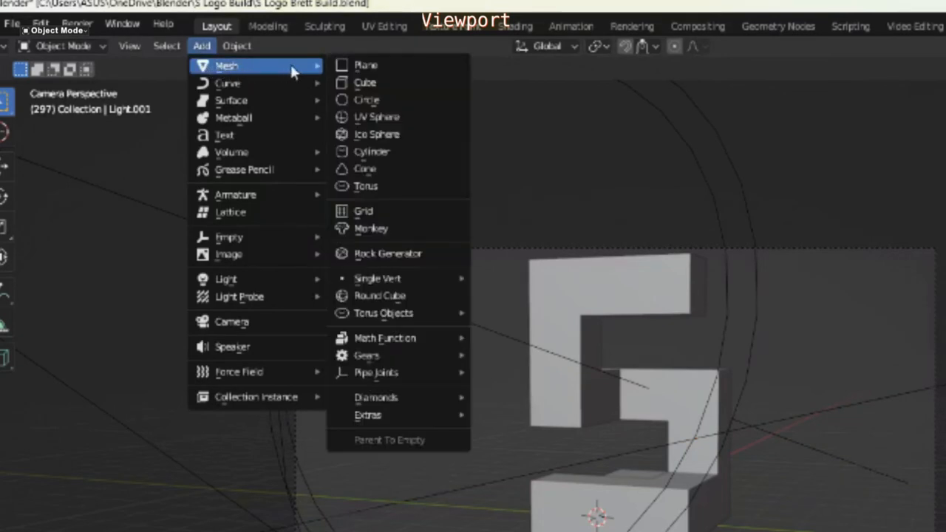
{"action": "left_click", "coordinate": [369, 66]}
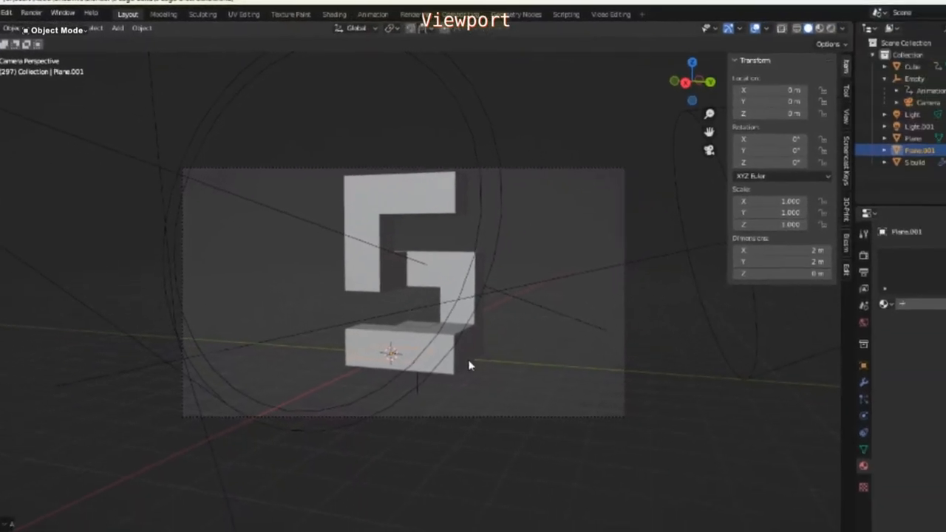
{"action": "left_click", "coordinate": [652, 329]}
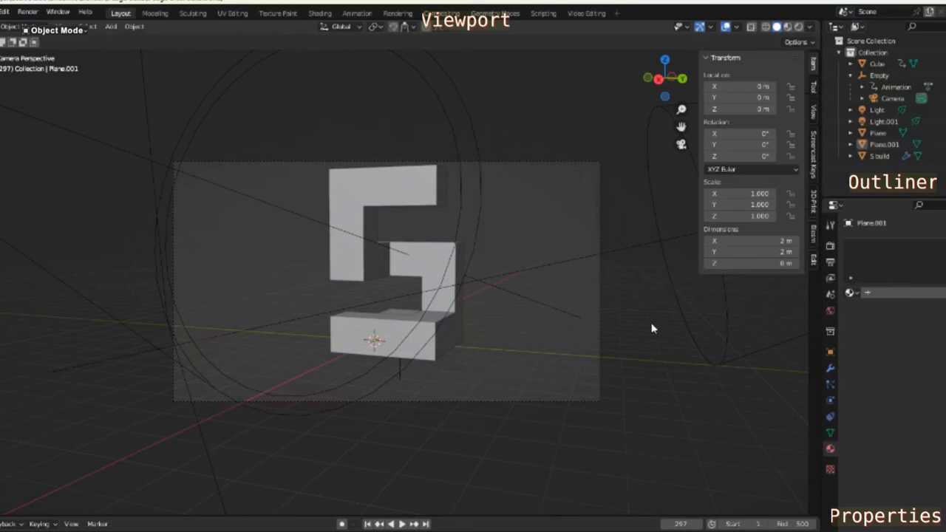
{"action": "key", "text": "s"}
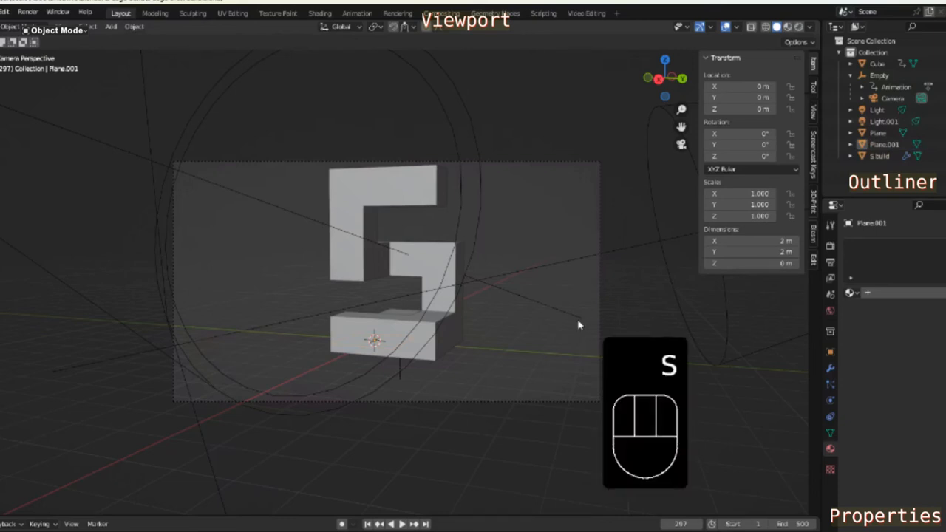
{"action": "key", "text": "1"}
{"action": "key", "text": "0"}
{"action": "key", "text": "0"}
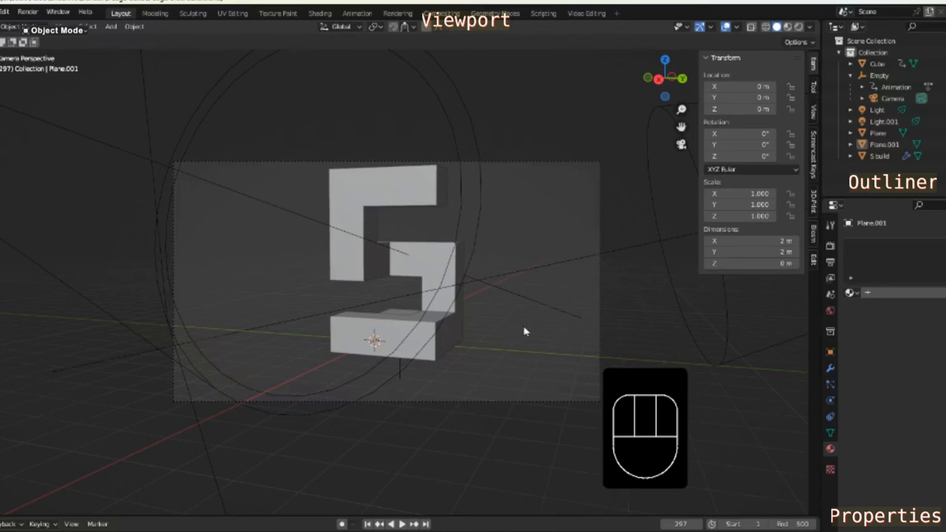
{"action": "right_click", "coordinate": [563, 335]}
{"action": "left_click", "coordinate": [636, 321]}
- Select the new plane Plane.001 and scale it uniformly by 100
{"action": "left_click", "coordinate": [865, 145]}
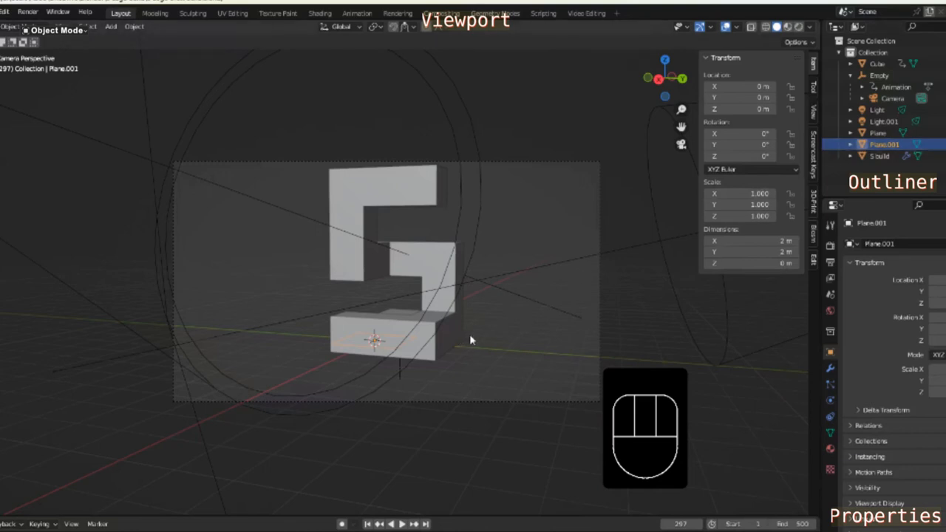
{"action": "key", "text": "s"}
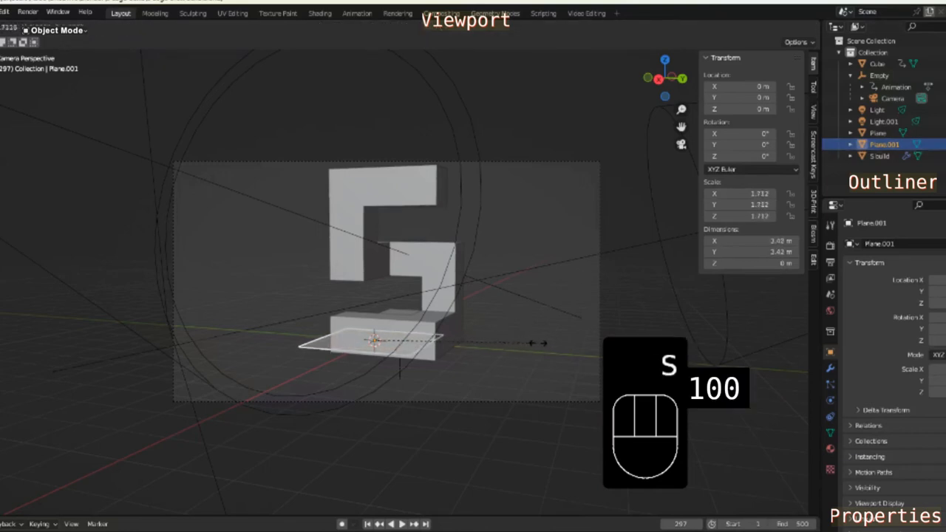
{"action": "type", "text": "1"}
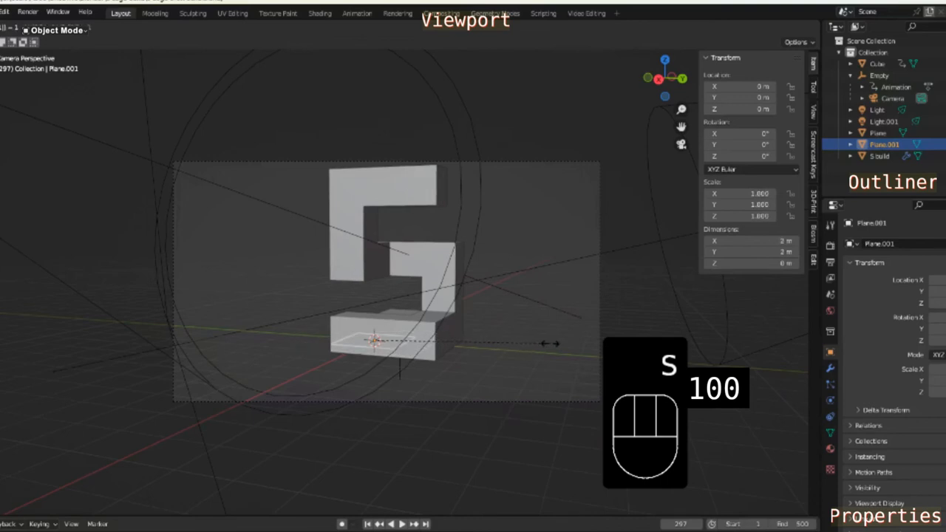
{"action": "type", "text": "00"}
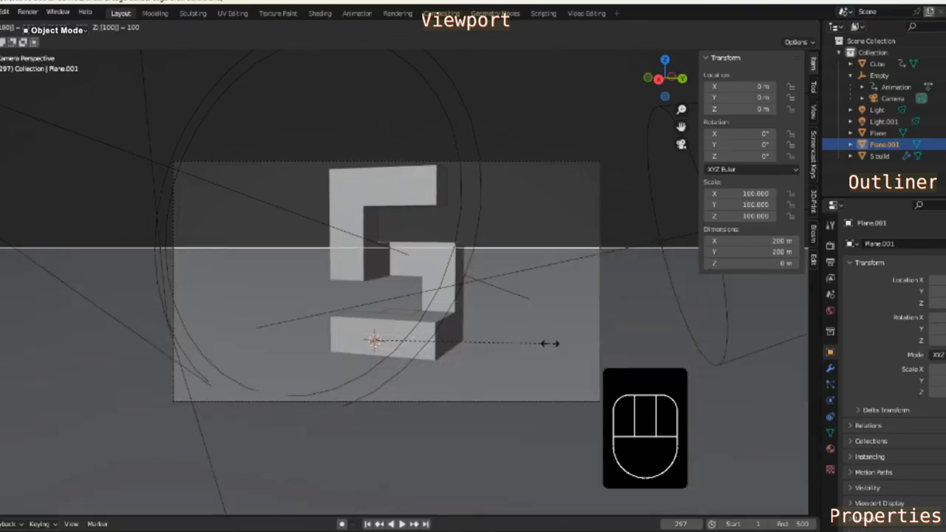
{"action": "key", "text": "Return"}
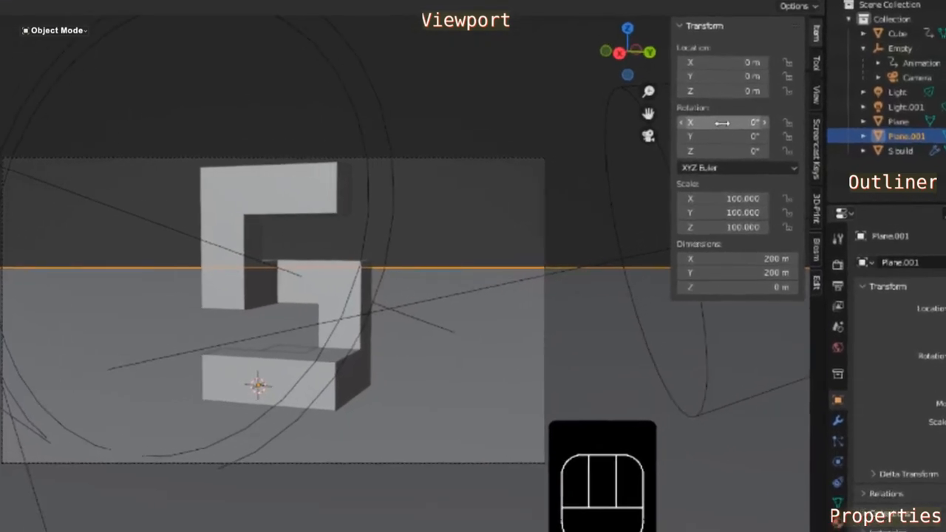
- Tilt the large plane by setting its X rotation to 15° and its Y rotation to -15°
{"action": "left_click_drag", "start_coordinate": [723, 122], "coordinate": [754, 112]}
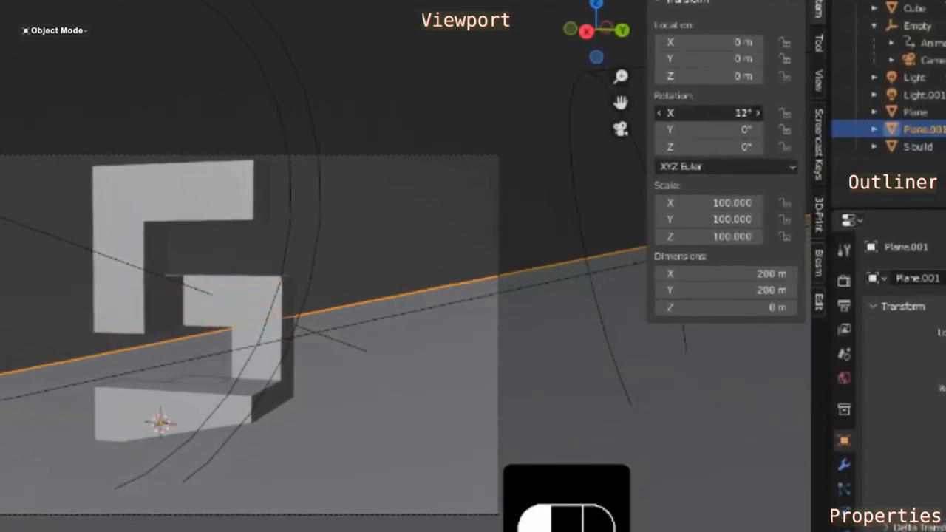
{"action": "left_click", "coordinate": [707, 113]}
{"action": "type", "text": "3"}
{"action": "type", "text": "5"}
{"action": "key", "text": "Return"}
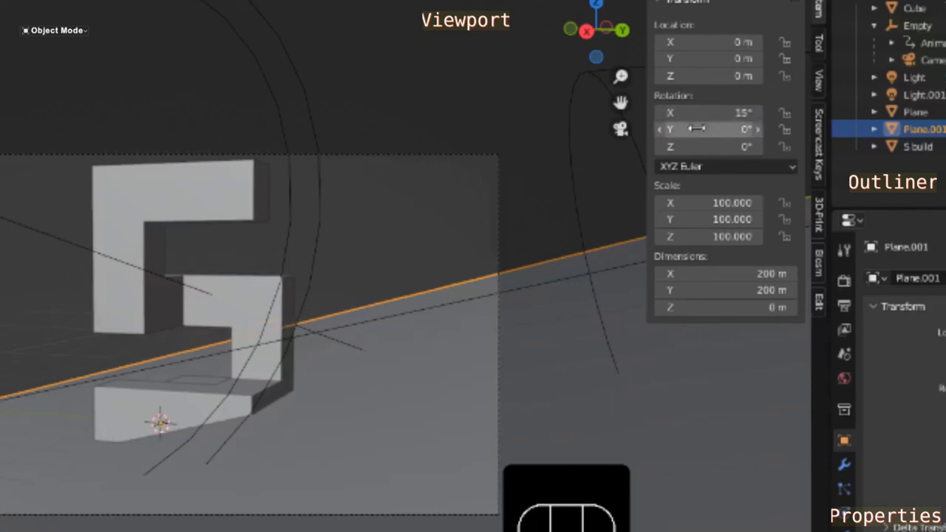
{"action": "left_click", "coordinate": [695, 131]}
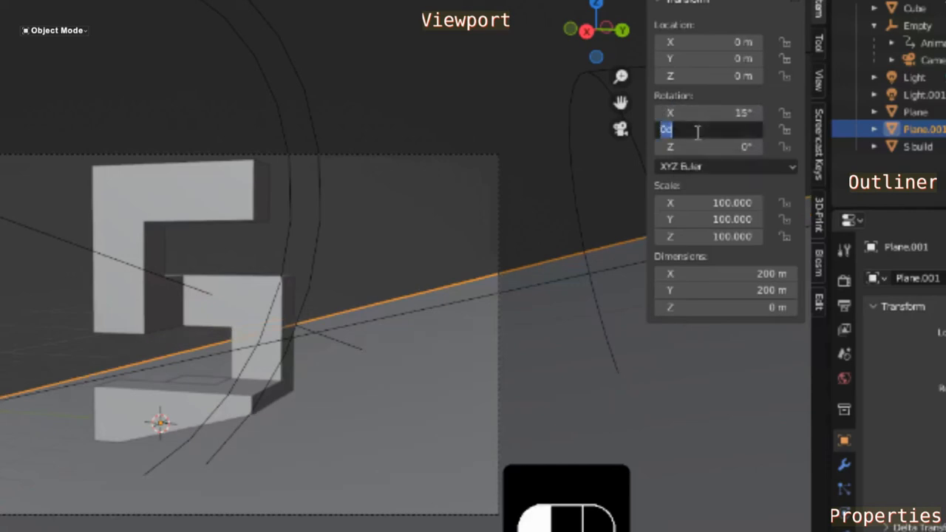
{"action": "key", "text": "BackSpace"}
{"action": "type", "text": "-15"}
{"action": "key", "text": "Return"}
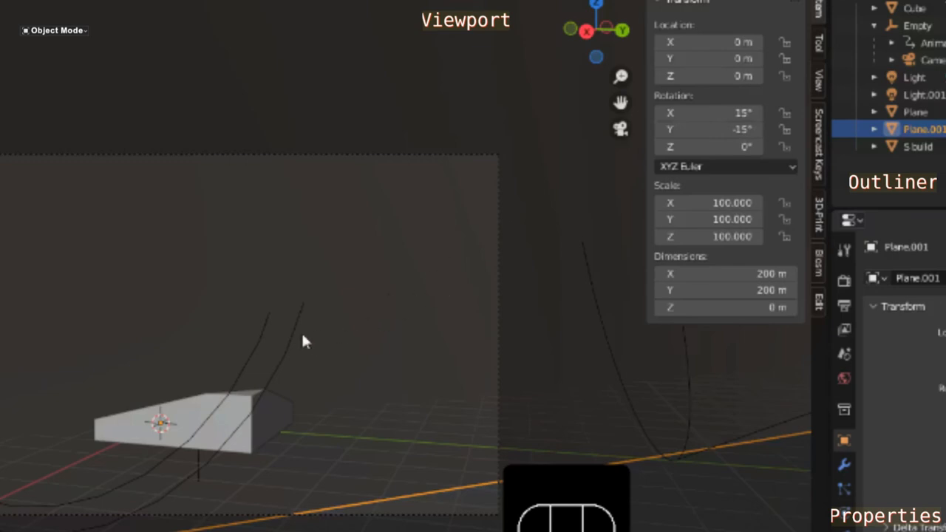
{"action": "key", "text": "g"}
{"action": "key", "text": "z"}
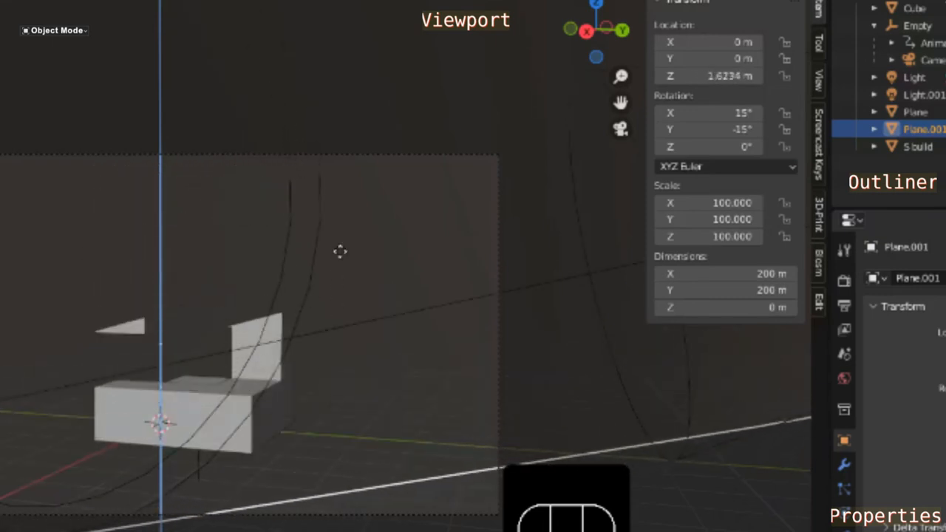
{"action": "key", "text": "Escape"}
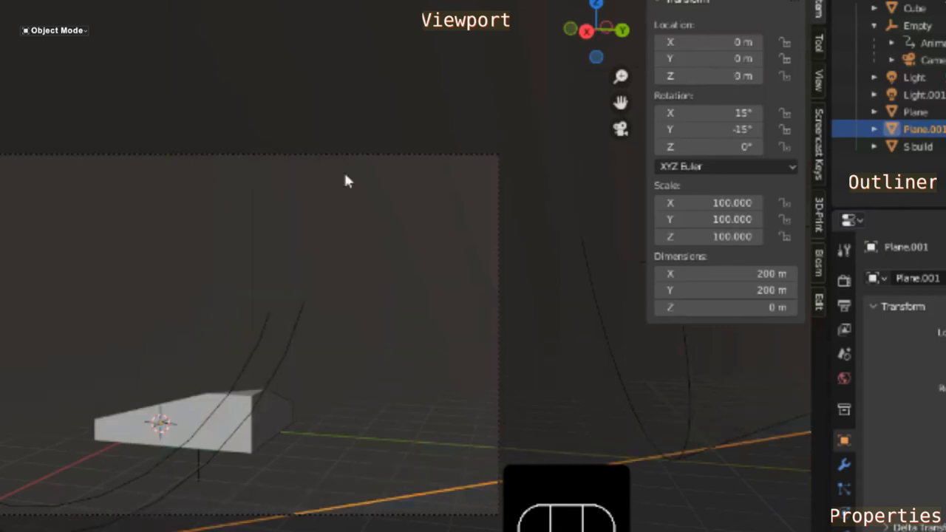
- Set the large plane's X rotation to -15°
{"action": "middle_click_drag", "start_coordinate": [319, 325], "coordinate": [325, 357]}
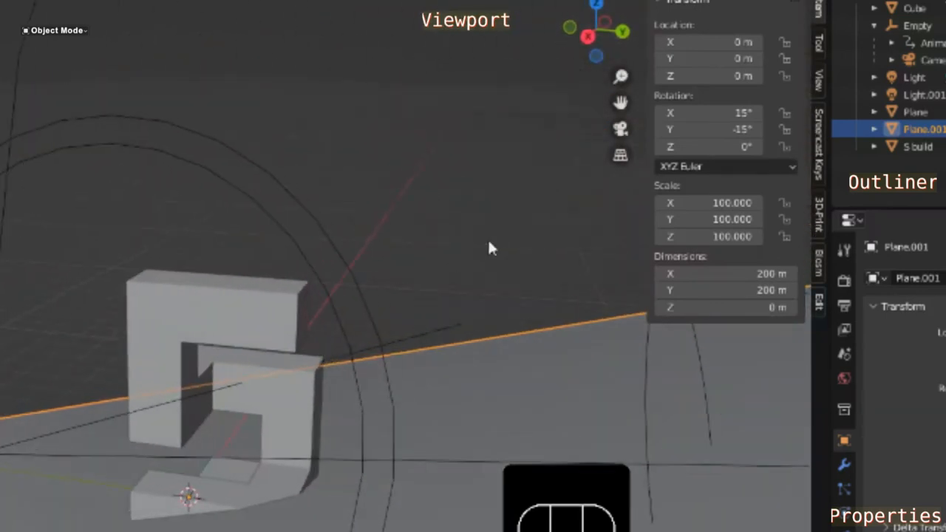
{"action": "left_click", "coordinate": [711, 113]}
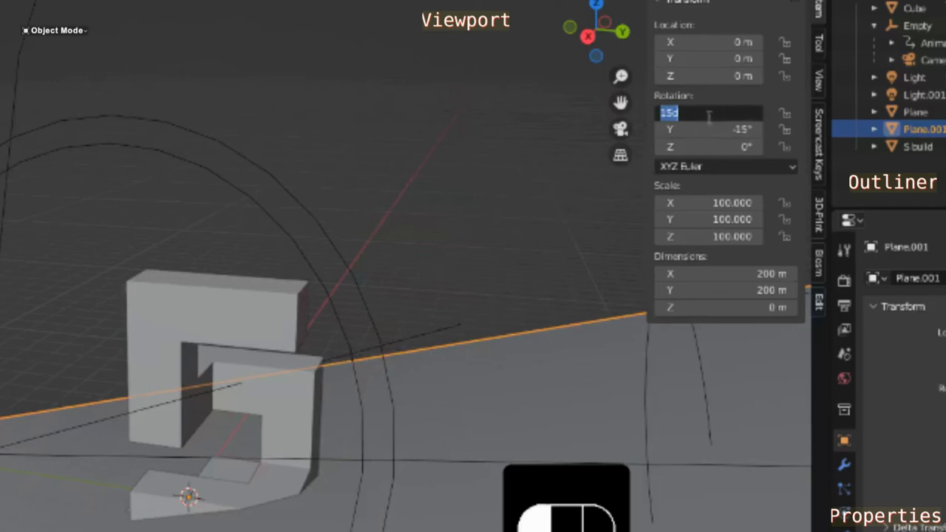
{"action": "key", "text": "Home"}
{"action": "type", "text": "-"}
{"action": "key", "text": "Return"}
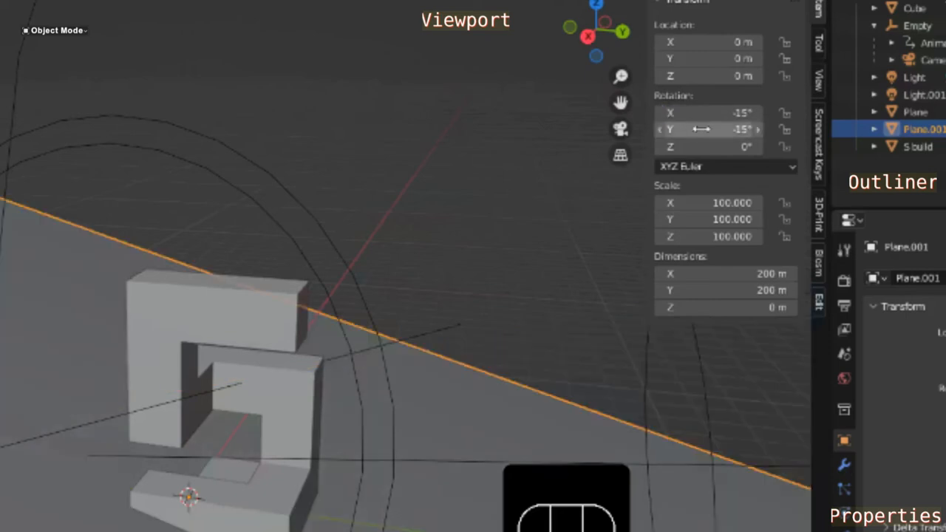
- Set the large plane's Y rotation to 15° and check it through the camera at different frames
{"action": "left_click", "coordinate": [706, 130]}
{"action": "type", "text": "15"}
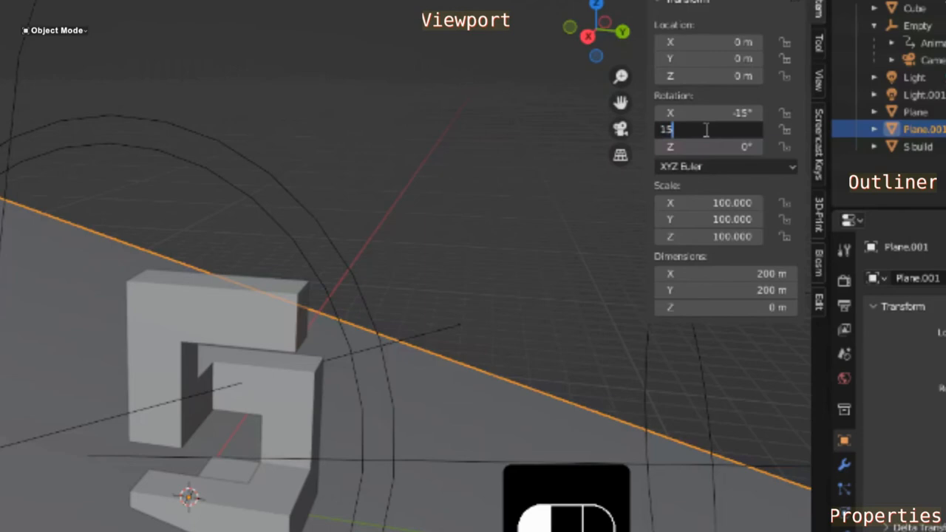
{"action": "key", "text": "Return"}
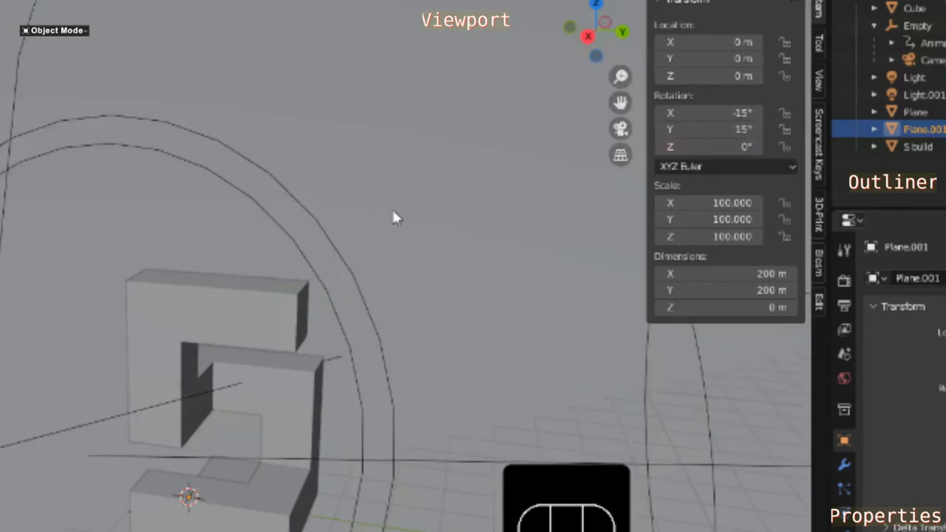
{"action": "key", "text": "KP_0"}
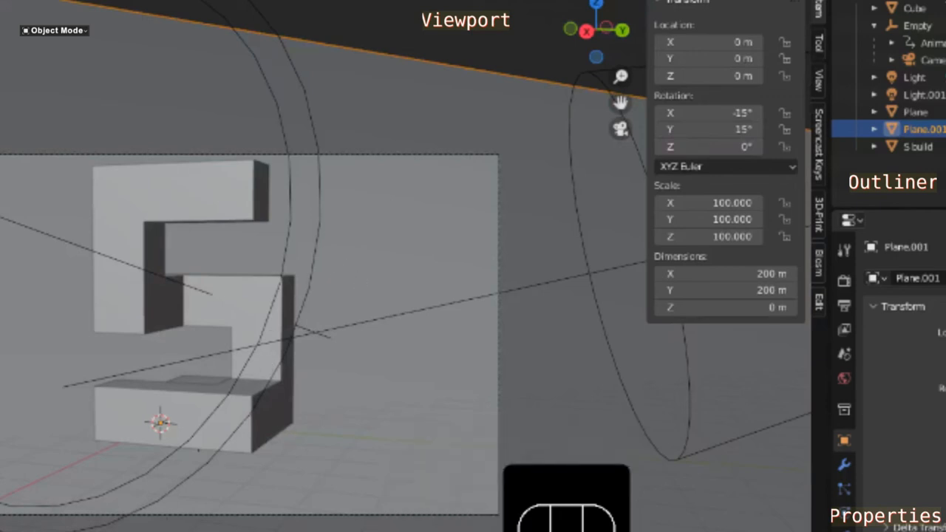
{"action": "left_click", "coordinate": [296, 531]}
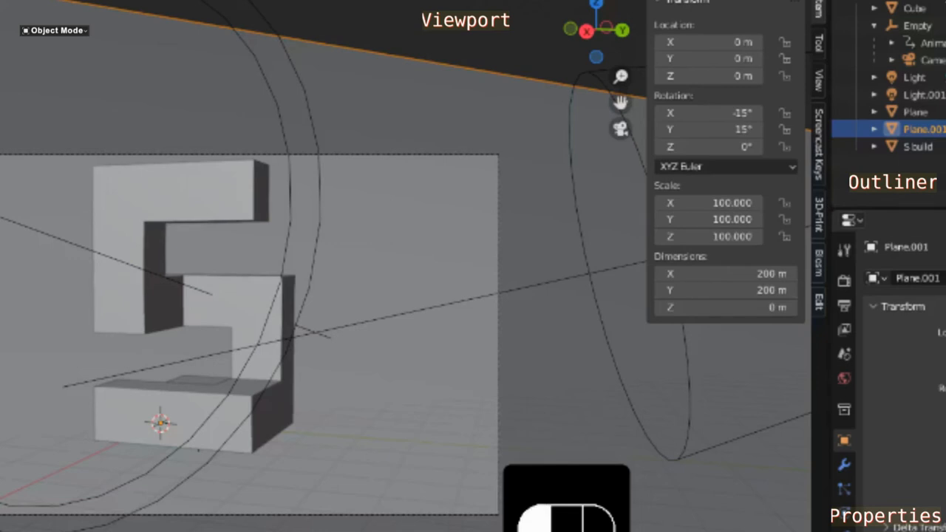
{"action": "left_click_drag", "start_coordinate": [295, 531], "coordinate": [276, 531]}
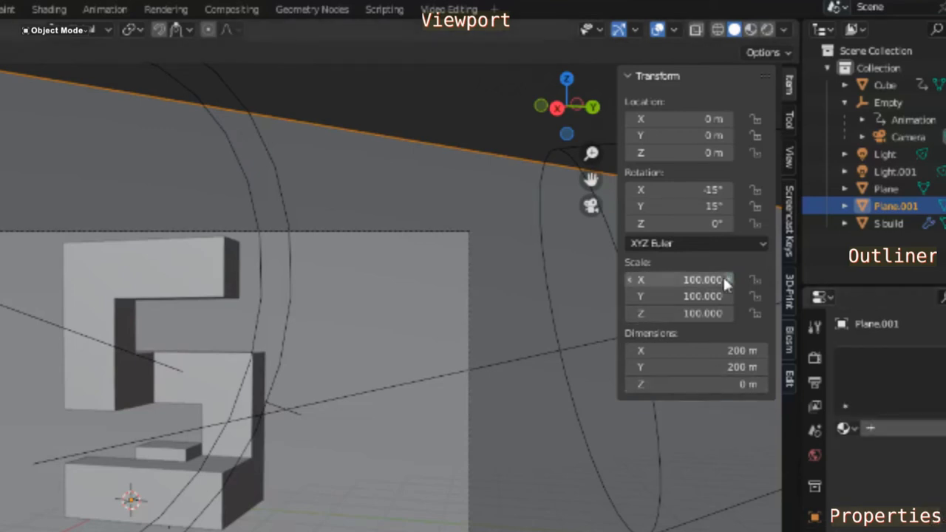
- Switch the viewport to Material Preview and give the large plane a new material with a darkened blue-violet base color, hue 0.685 and saturation 1.000
{"action": "left_click", "coordinate": [752, 30]}
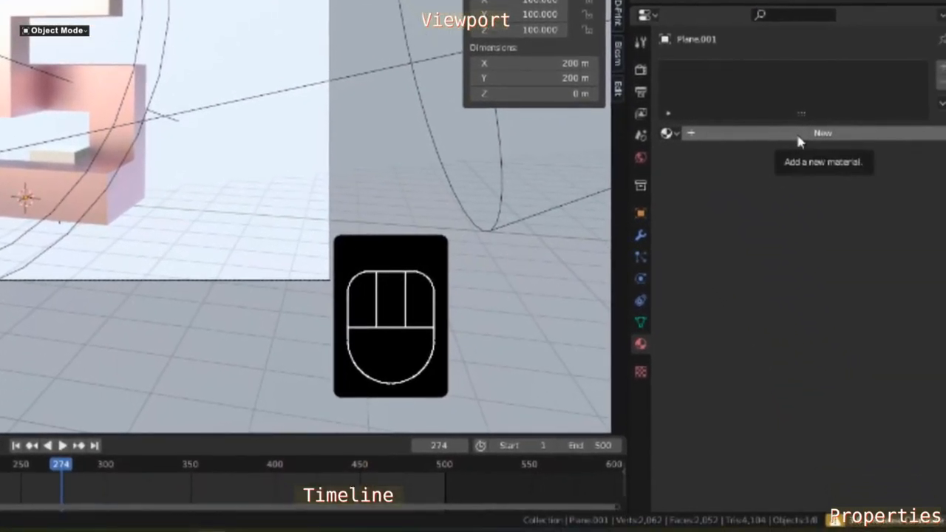
{"action": "left_click", "coordinate": [799, 139]}
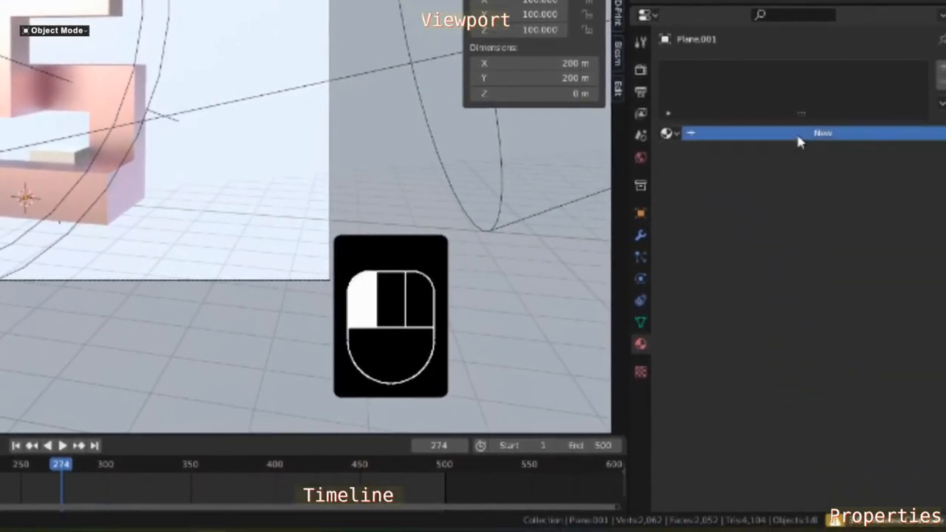
{"action": "left_click", "coordinate": [835, 298]}
{"action": "left_click_drag", "start_coordinate": [849, 133], "coordinate": [905, 124]}
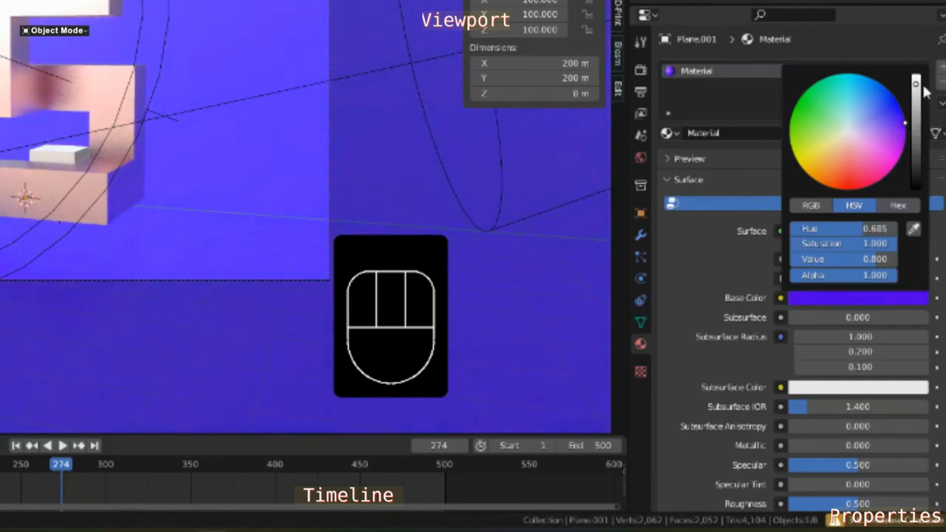
{"action": "left_click_drag", "start_coordinate": [916, 83], "coordinate": [916, 116]}
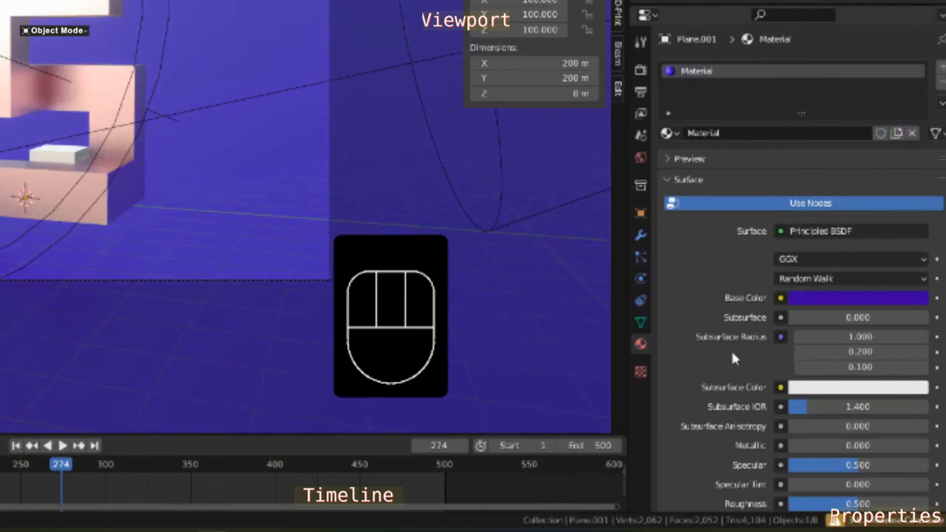
- Make the large plane's material reflective by setting Metallic to 1.000 and Roughness to about 0.268
{"action": "left_click_drag", "start_coordinate": [816, 446], "coordinate": [929, 445]}
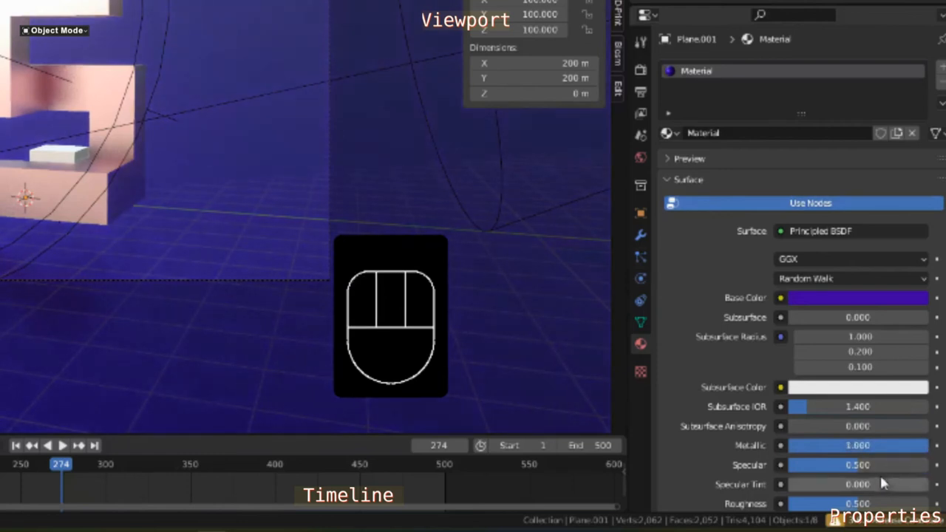
{"action": "mouse_move", "coordinate": [864, 505]}
{"action": "left_mouse_down"}
{"action": "mouse_move", "coordinate": [793, 505]}
{"action": "mouse_move", "coordinate": [823, 504]}
{"action": "left_mouse_up"}
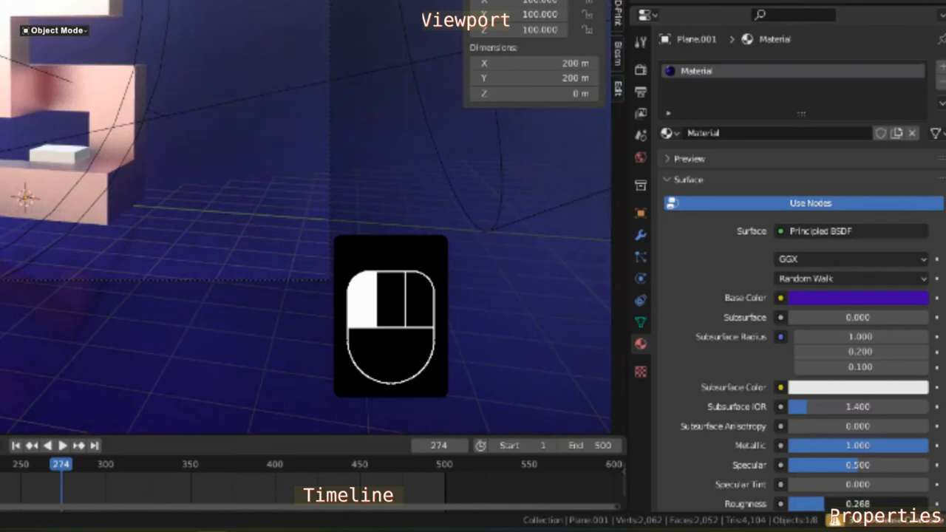
{"action": "left_click_drag", "start_coordinate": [823, 505], "coordinate": [828, 504]}
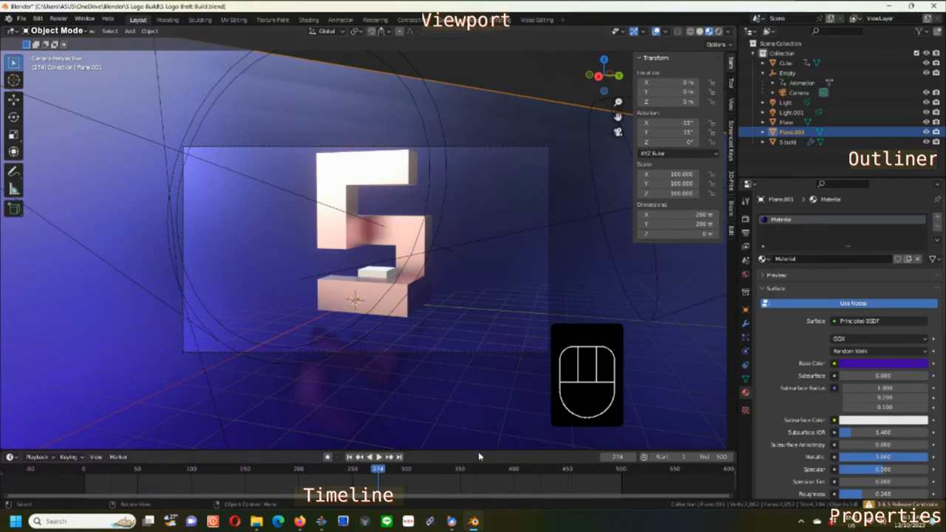
- Move the animation to frame 278 and review the scene's Eevee render settings and the wider camera view
{"action": "mouse_move", "coordinate": [378, 473]}
{"action": "left_mouse_down"}
{"action": "mouse_move", "coordinate": [409, 474]}
{"action": "mouse_move", "coordinate": [294, 466]}
{"action": "mouse_move", "coordinate": [386, 464]}
{"action": "left_mouse_up"}
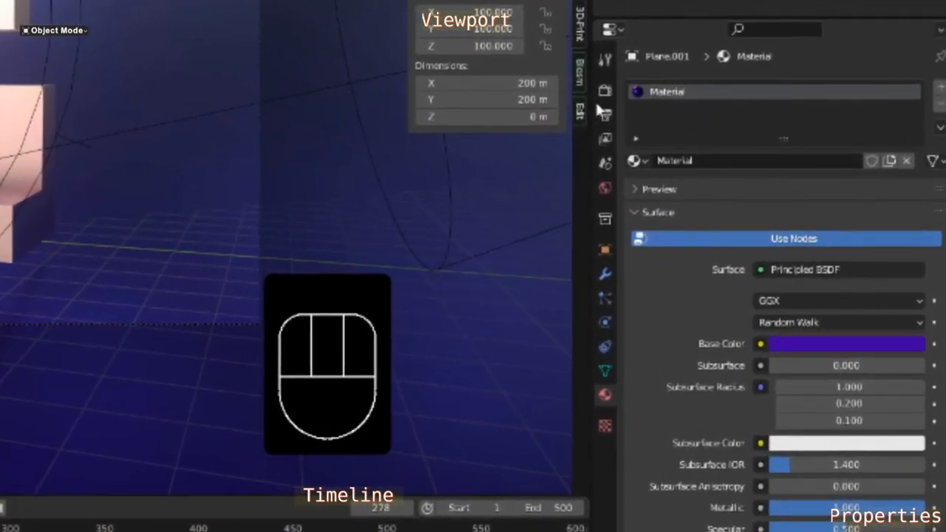
{"action": "left_click", "coordinate": [605, 92]}
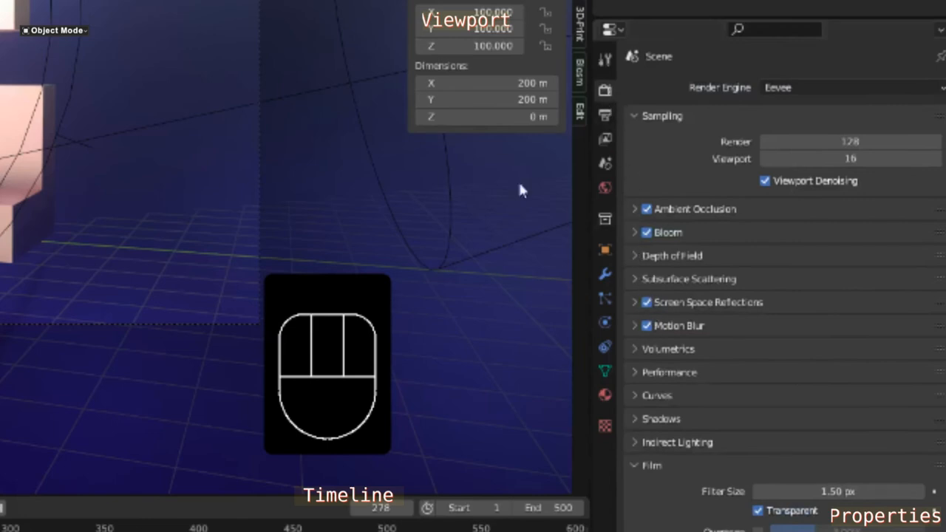
{"action": "left_click", "coordinate": [318, 122]}
{"action": "left_click", "coordinate": [318, 122]}
{"action": "left_click_drag", "start_coordinate": [0, 528], "coordinate": [0, 528]}
{"action": "scroll", "coordinate": [287, 247], "scroll_direction": "down", "scroll_amount": 4}
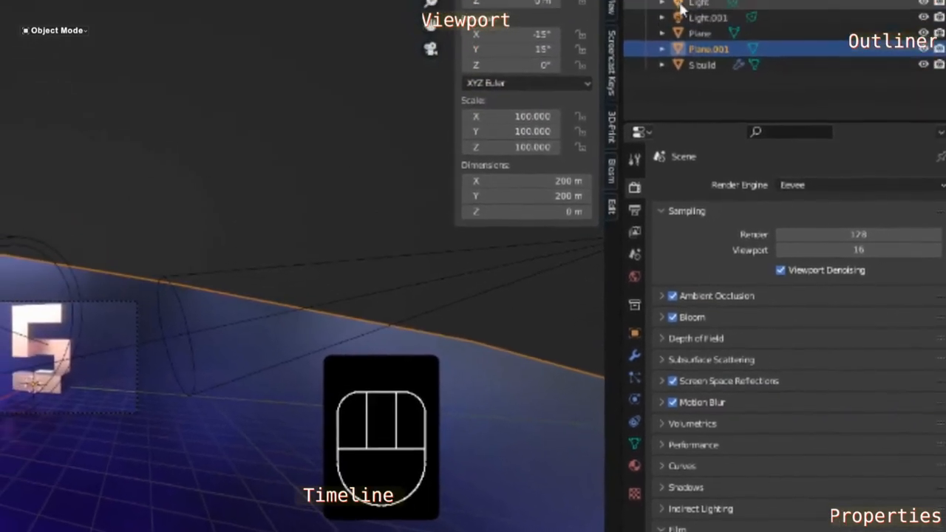
- Select the spot light named Light and examine its position and direction relative to the S
{"action": "left_click", "coordinate": [682, 6]}
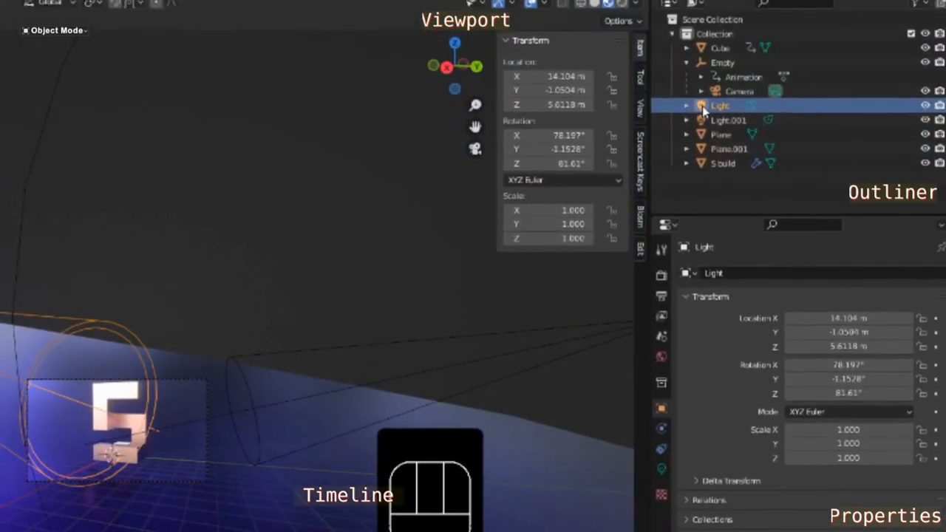
{"action": "middle_click_drag", "start_coordinate": [382, 286], "coordinate": [367, 328]}
{"action": "scroll", "coordinate": [367, 327], "scroll_direction": "down", "scroll_amount": 2}
{"action": "scroll", "coordinate": [370, 321], "scroll_direction": "down", "scroll_amount": 2}
{"action": "middle_click_drag", "start_coordinate": [370, 321], "coordinate": [332, 329]}
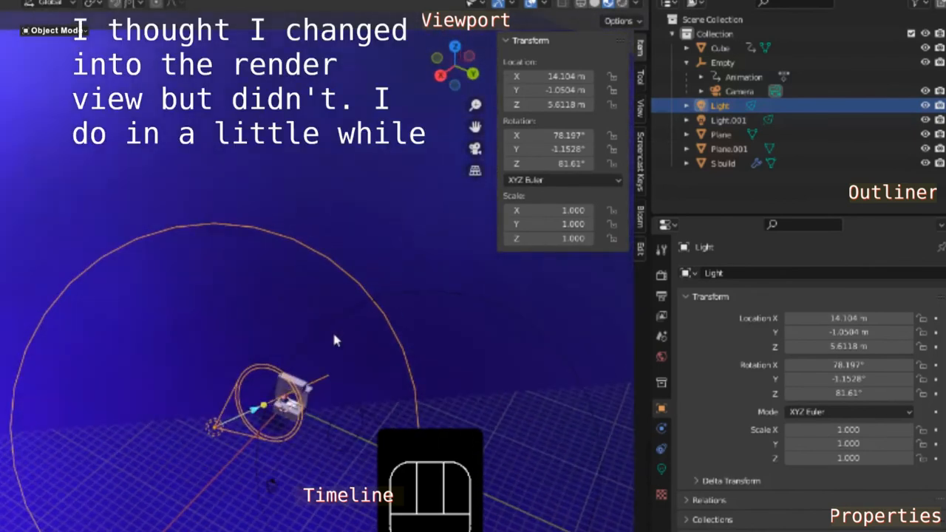
{"action": "scroll", "coordinate": [272, 489], "scroll_direction": "up", "scroll_amount": 5}
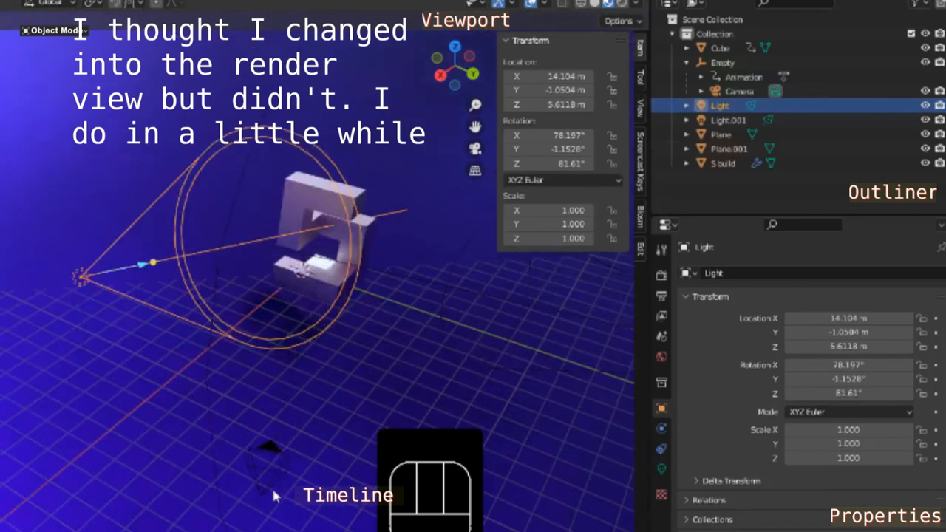
{"action": "scroll", "coordinate": [265, 469], "scroll_direction": "down", "scroll_amount": 2}
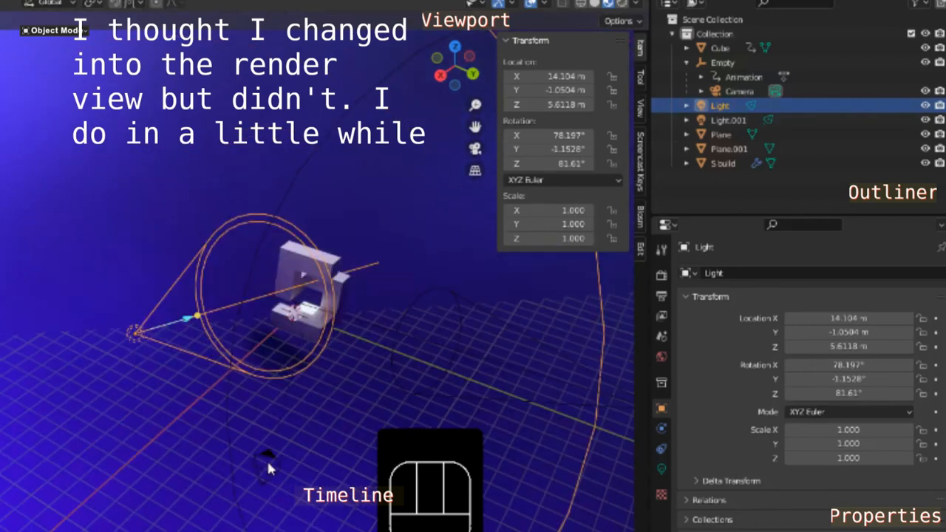
{"action": "middle_click_drag", "start_coordinate": [311, 422], "coordinate": [198, 414], "text": "shift"}
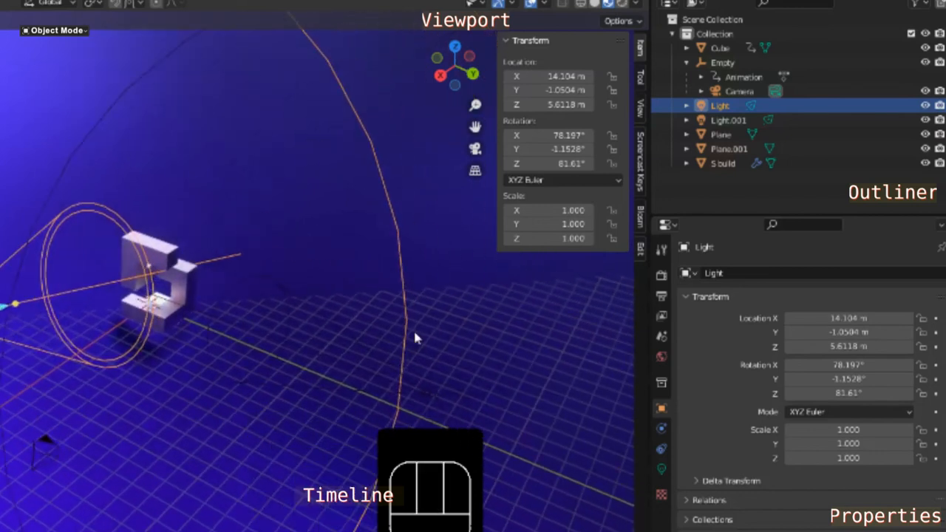
- From the top view, move Light.001 to about X 10.15 m, Y 10.82 m and rotate it to about 31.31° in Z, towards the S
{"action": "left_click", "coordinate": [707, 121]}
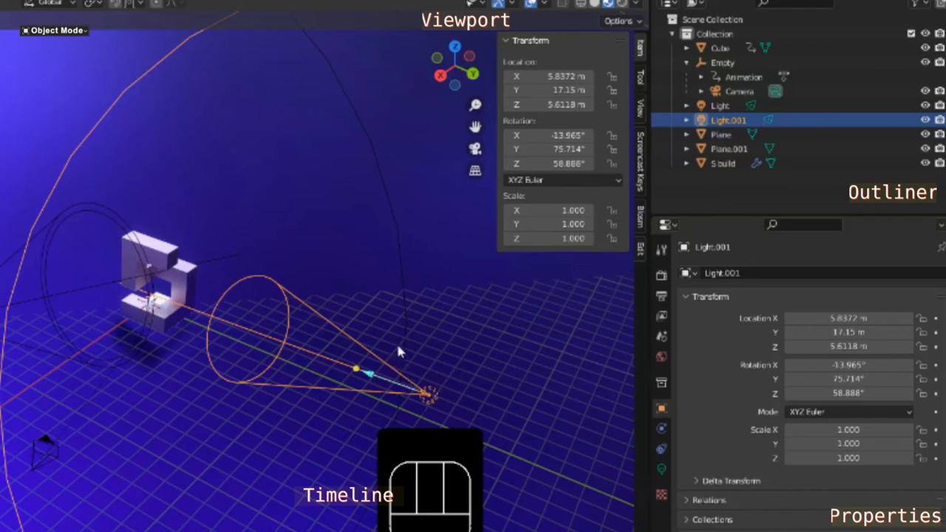
{"action": "key", "text": "KP_7"}
{"action": "middle_click_drag", "start_coordinate": [251, 349], "coordinate": [92, 458], "text": "shift"}
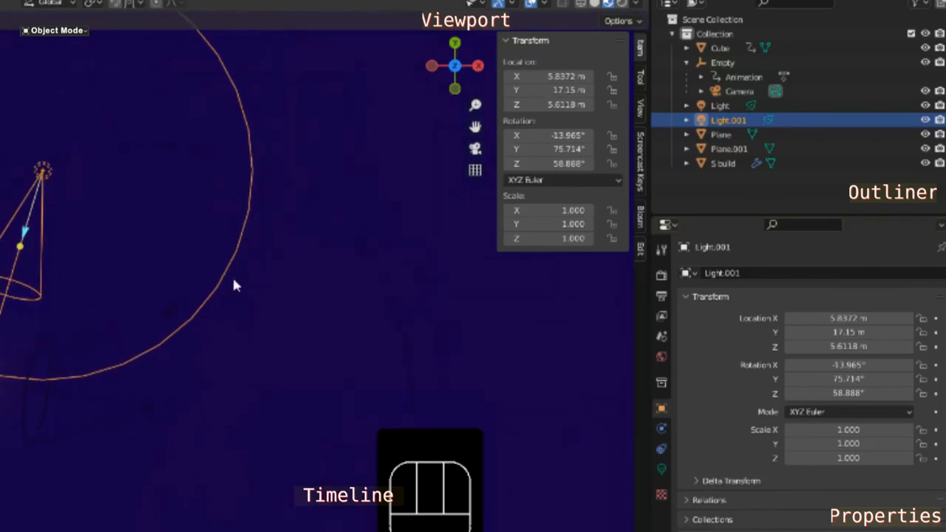
{"action": "scroll", "coordinate": [70, 330], "scroll_direction": "up", "scroll_amount": 3}
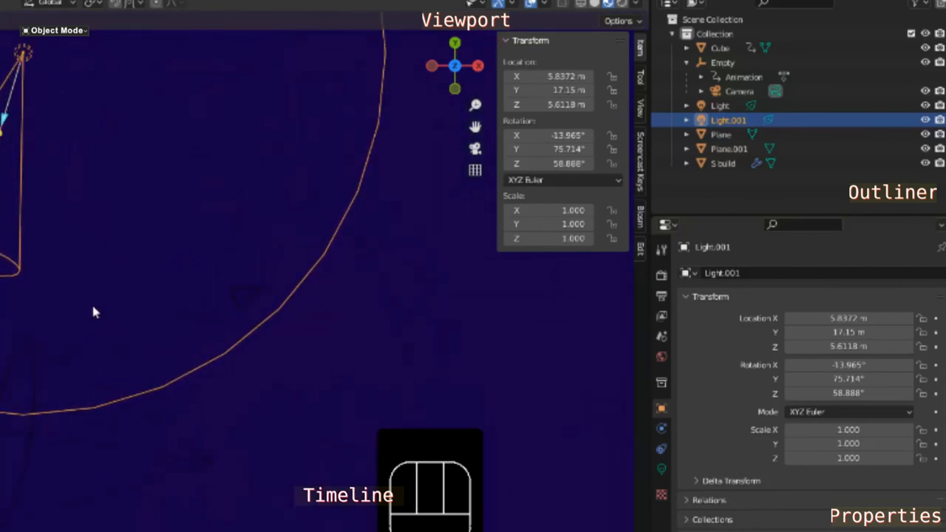
{"action": "key", "text": "g"}
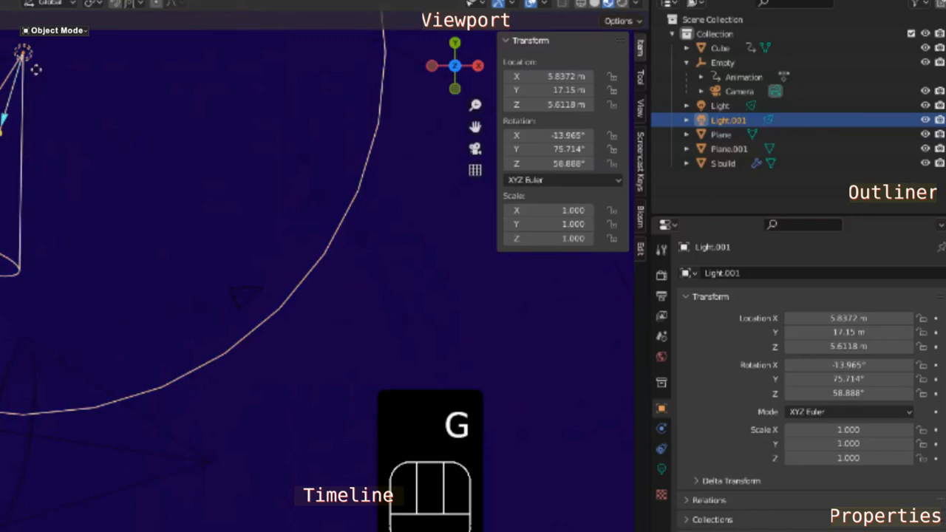
{"action": "left_click", "coordinate": [134, 217]}
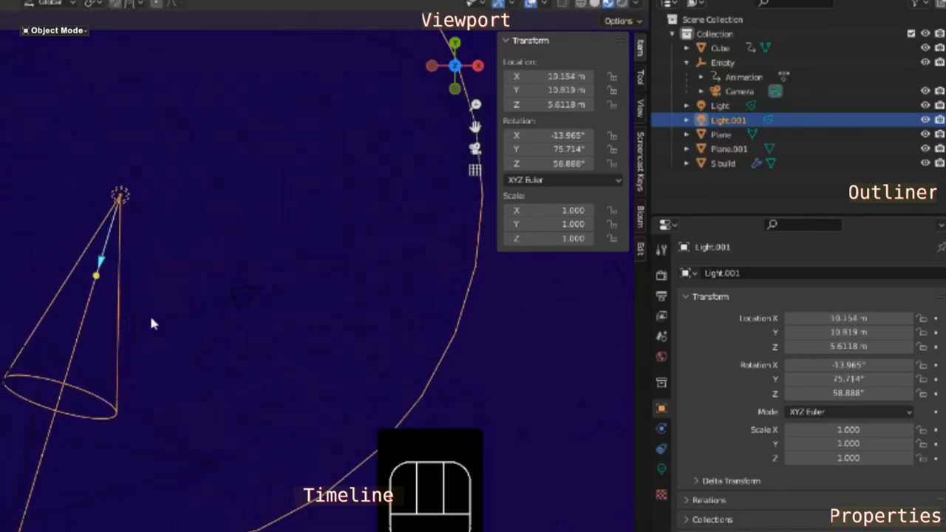
{"action": "key", "text": "r"}
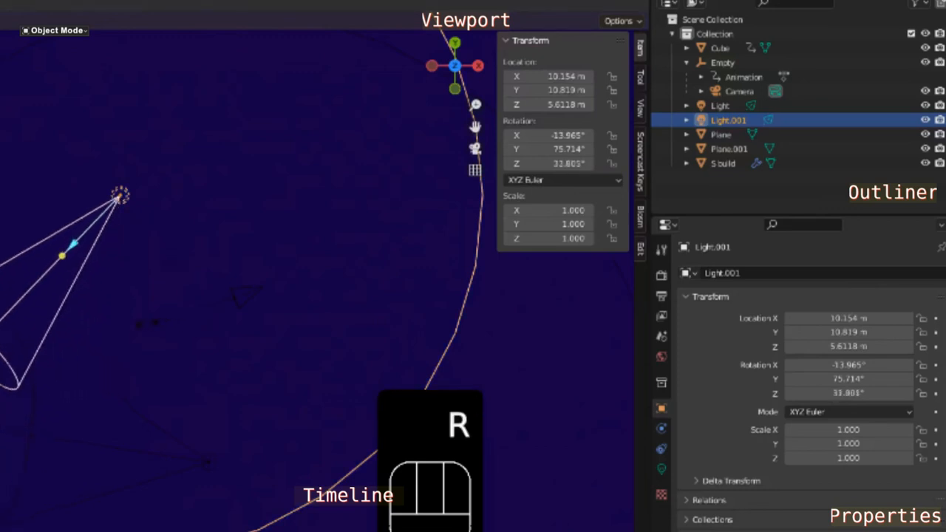
{"action": "left_click", "coordinate": [146, 327]}
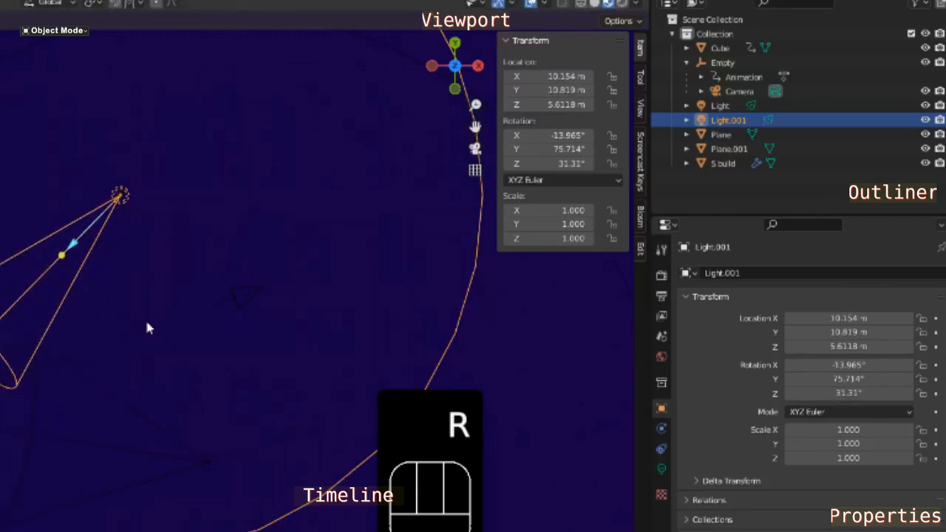
- Check the new lighting and floor reflections through the camera while scrubbing the animation
{"action": "key", "text": "KP_0"}
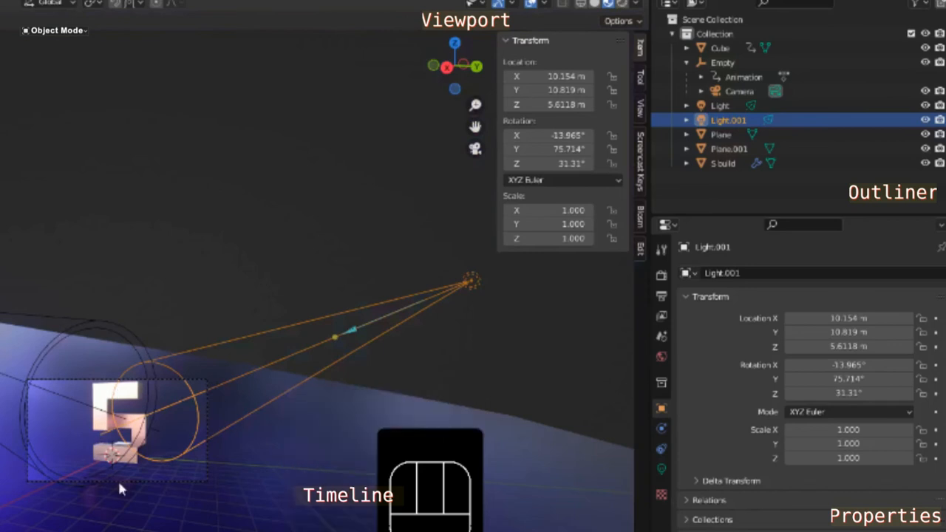
{"action": "scroll", "coordinate": [118, 485], "scroll_direction": "up", "scroll_amount": 5}
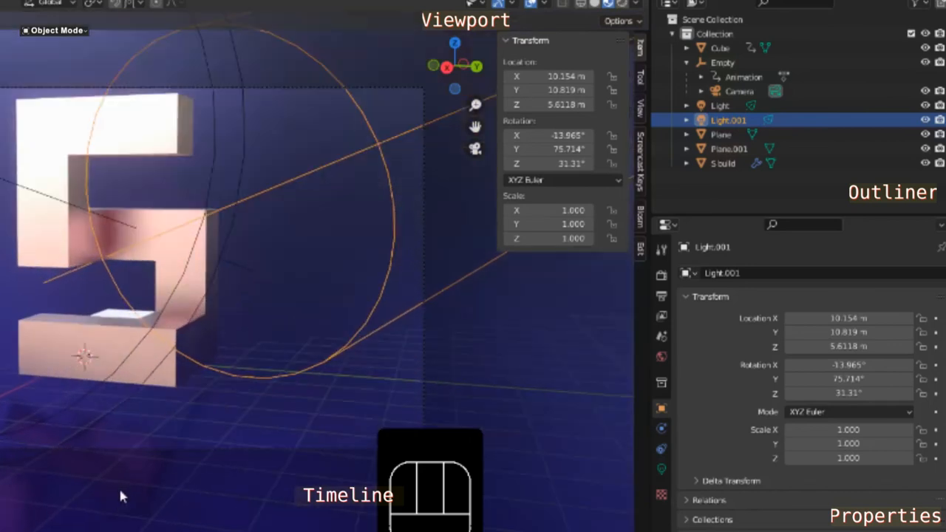
{"action": "left_click", "coordinate": [167, 493]}
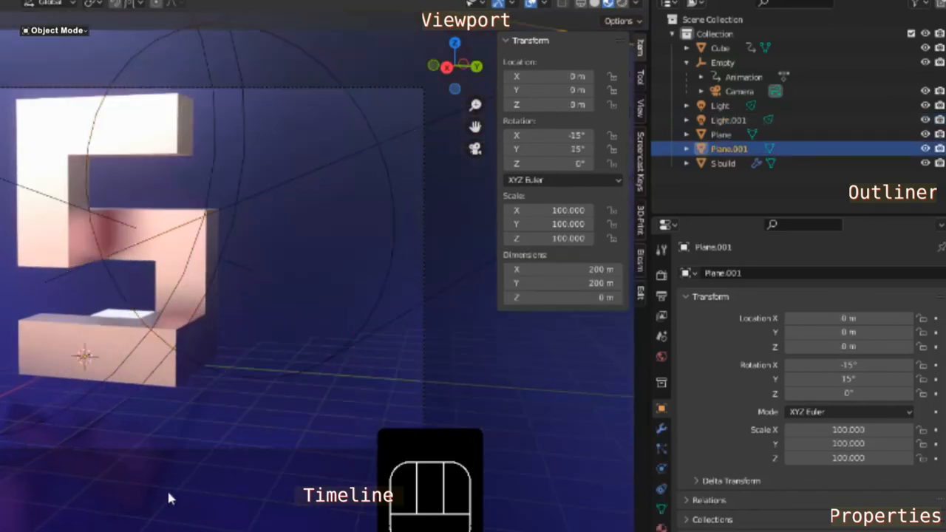
{"action": "left_click", "coordinate": [168, 493]}
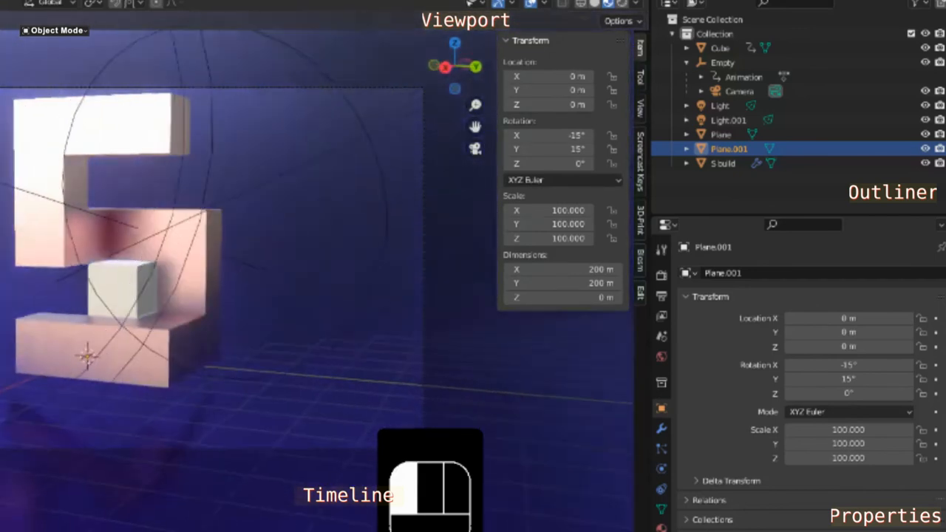
{"action": "left_click_drag", "start_coordinate": [170, 531], "coordinate": [129, 531]}
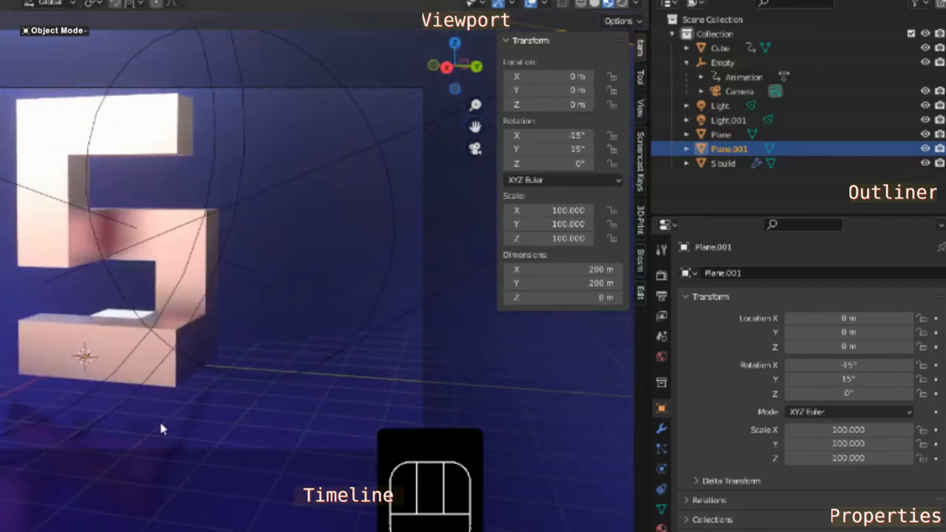
- Change the base color of the S build object's material to light green
{"action": "left_click", "coordinate": [180, 244]}
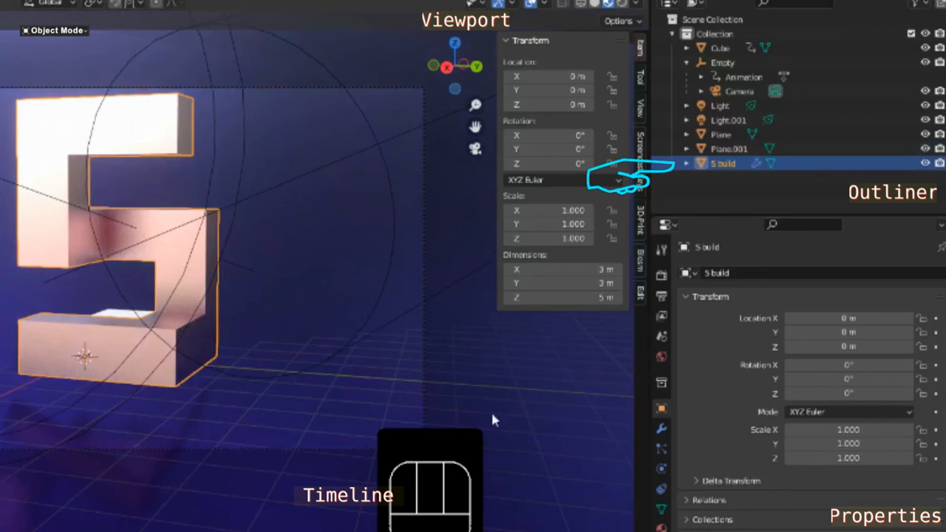
{"action": "left_click", "coordinate": [661, 527]}
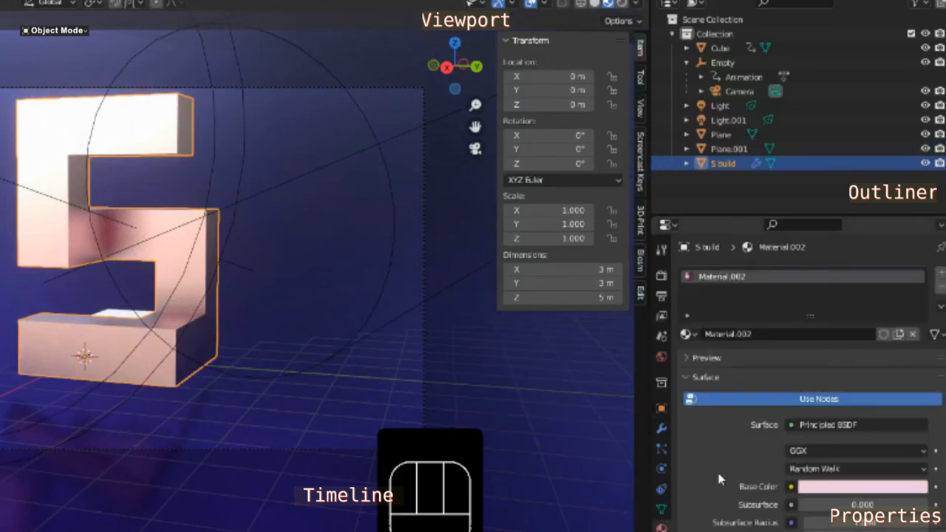
{"action": "left_click", "coordinate": [850, 488]}
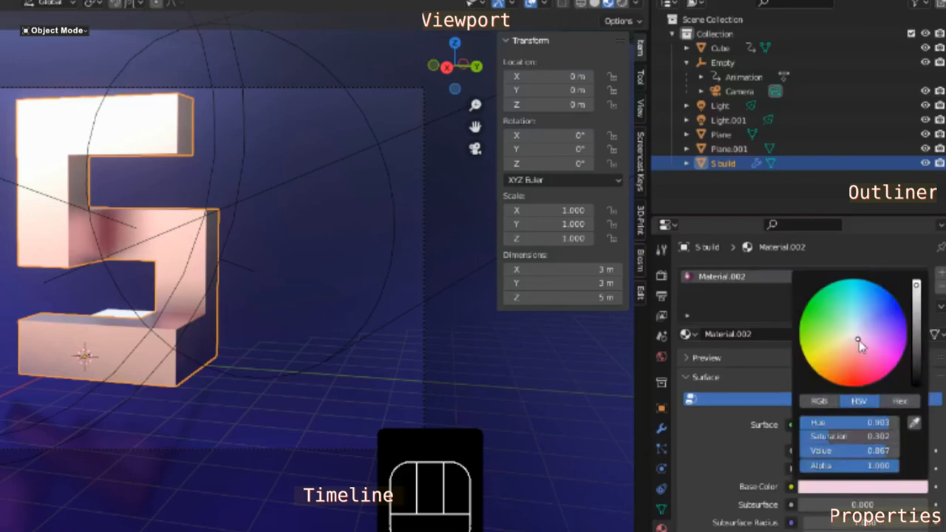
{"action": "mouse_move", "coordinate": [862, 336]}
{"action": "left_mouse_down"}
{"action": "mouse_move", "coordinate": [865, 324]}
{"action": "mouse_move", "coordinate": [836, 309]}
{"action": "left_mouse_up"}
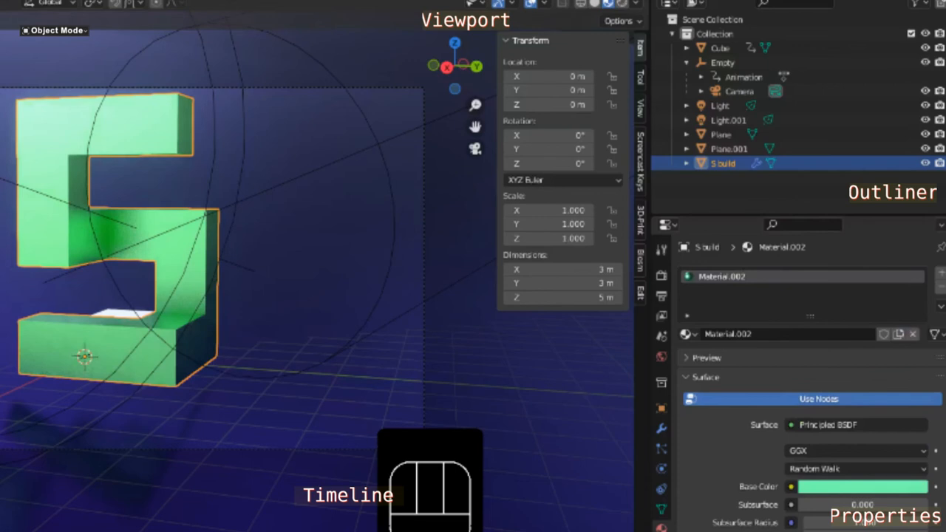
- At frame 250, give the cube's material an orange emission color with an emission strength of 4.6
{"action": "left_click_drag", "start_coordinate": [296, 530], "coordinate": [207, 529]}
{"action": "left_click", "coordinate": [137, 233]}
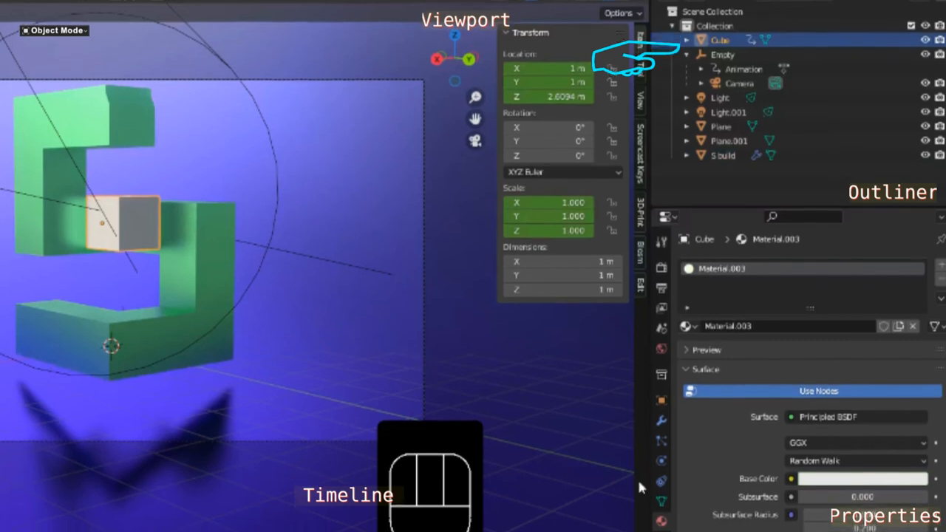
{"action": "scroll", "coordinate": [717, 456], "scroll_direction": "down", "scroll_amount": 8}
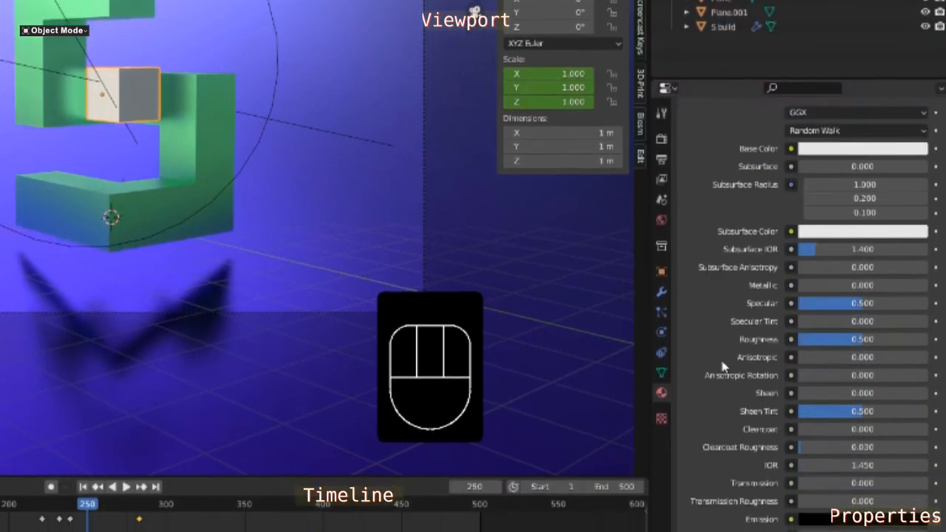
{"action": "scroll", "coordinate": [724, 344], "scroll_direction": "down", "scroll_amount": 1}
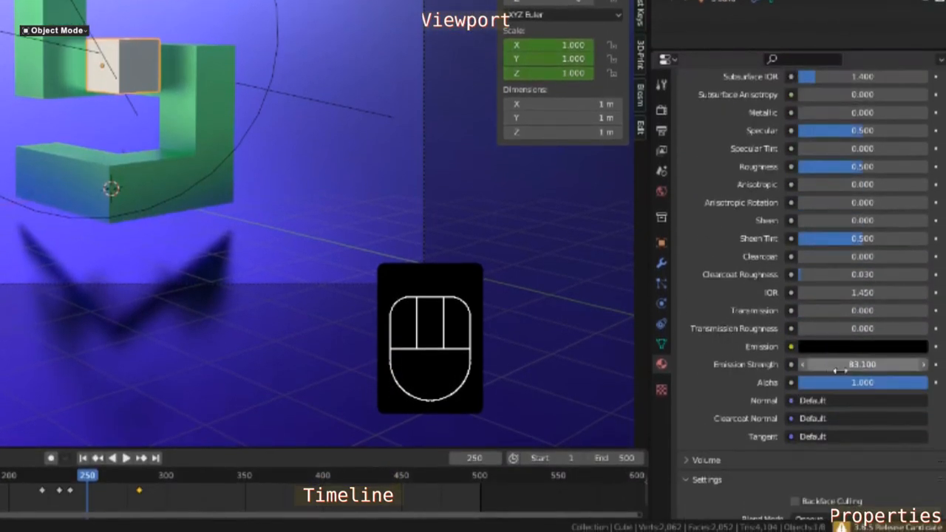
{"action": "left_click", "coordinate": [858, 347]}
{"action": "left_click_drag", "start_coordinate": [917, 246], "coordinate": [916, 141]}
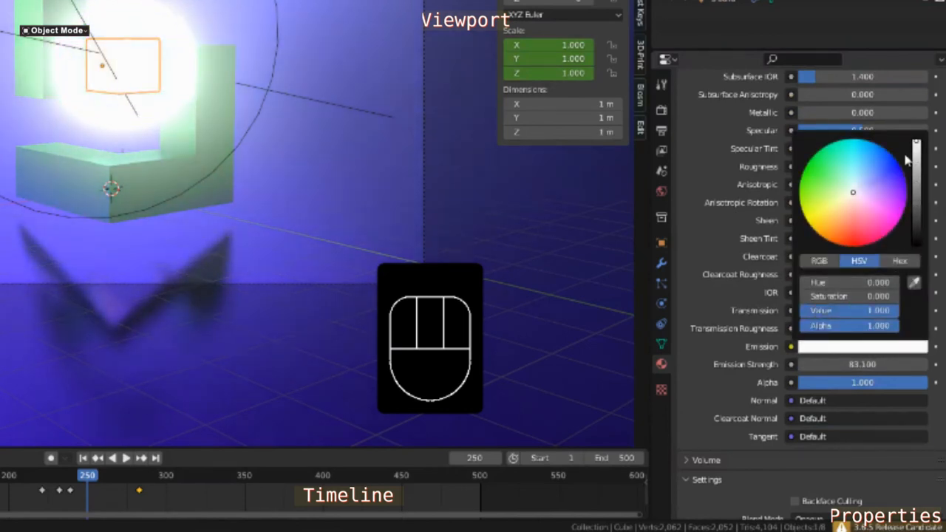
{"action": "mouse_move", "coordinate": [855, 199]}
{"action": "left_mouse_down"}
{"action": "mouse_move", "coordinate": [863, 233]}
{"action": "mouse_move", "coordinate": [836, 226]}
{"action": "left_mouse_up"}
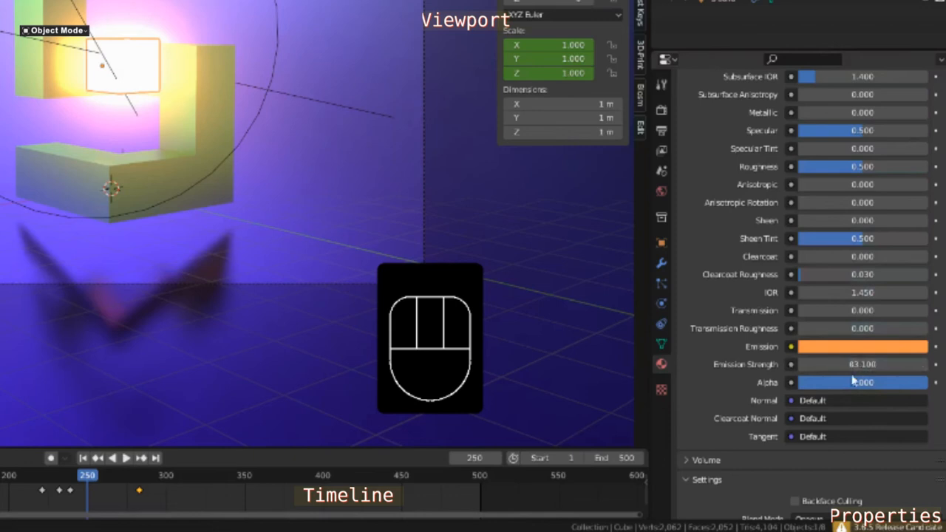
{"action": "left_click_drag", "start_coordinate": [845, 370], "coordinate": [671, 371]}
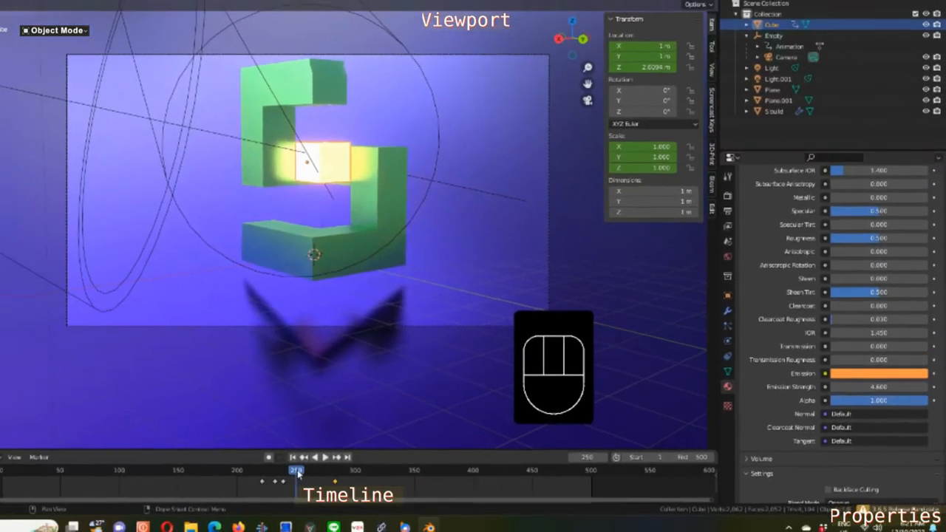
- Move the animation to frame 283 and set the roughness of the background Plane.001 material to 0.119
{"action": "left_click_drag", "start_coordinate": [168, 474], "coordinate": [210, 474]}
{"action": "mouse_move", "coordinate": [384, 472]}
{"action": "left_mouse_down"}
{"action": "mouse_move", "coordinate": [338, 472]}
{"action": "mouse_move", "coordinate": [391, 470]}
{"action": "mouse_move", "coordinate": [319, 470]}
{"action": "mouse_move", "coordinate": [388, 469]}
{"action": "left_mouse_up"}
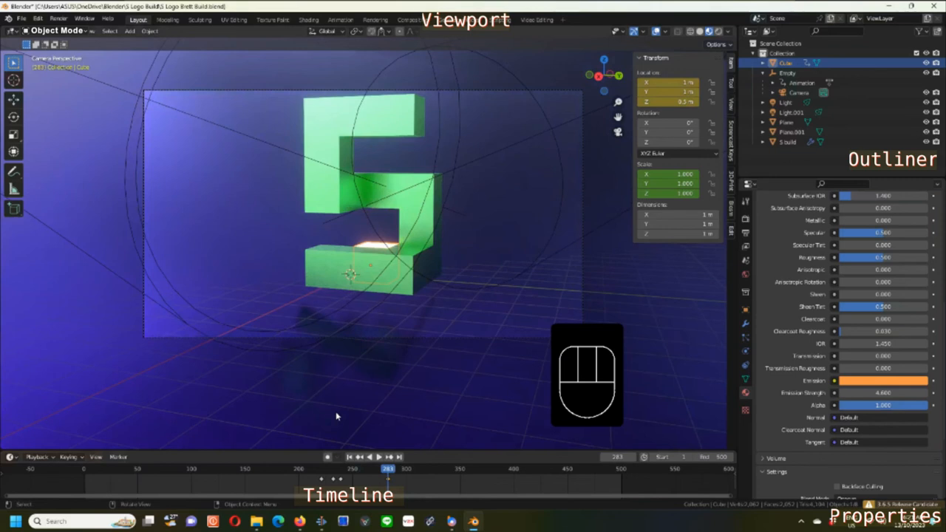
{"action": "left_click", "coordinate": [688, 334]}
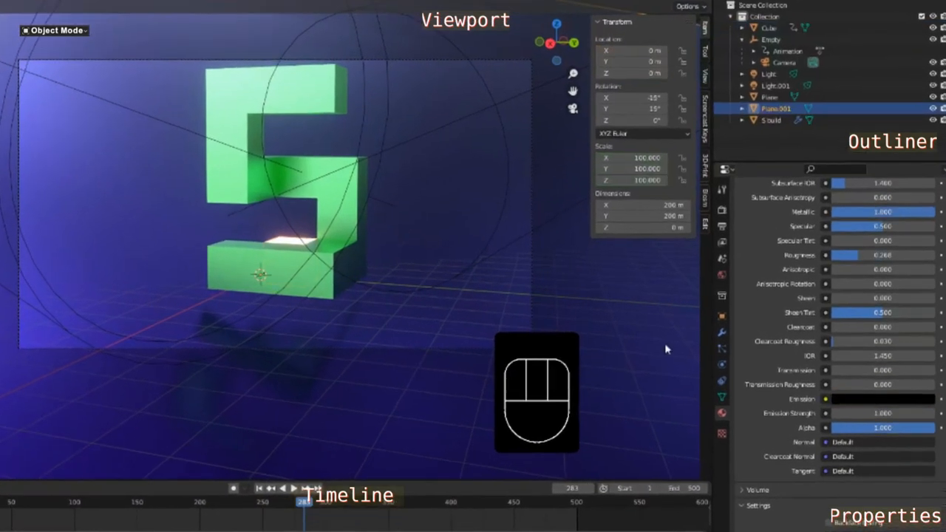
{"action": "scroll", "coordinate": [759, 343], "scroll_direction": "up", "scroll_amount": 4}
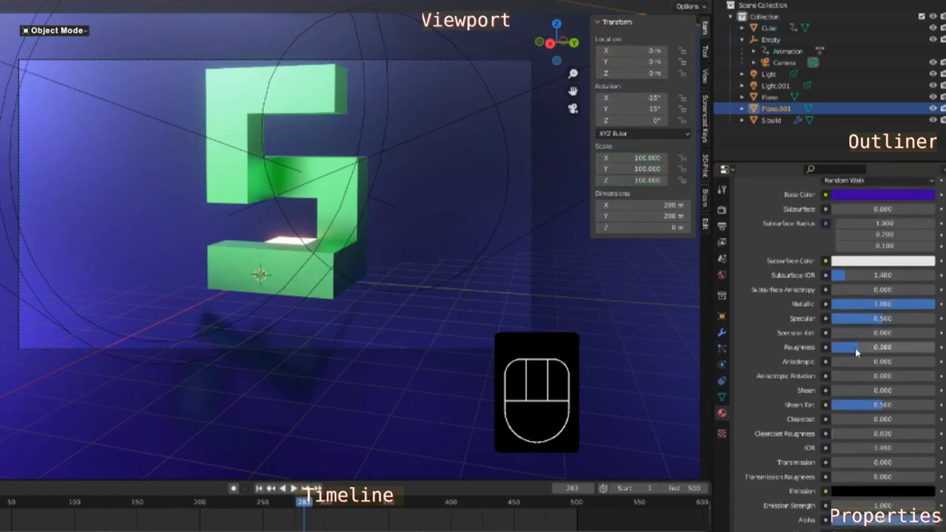
{"action": "left_click_drag", "start_coordinate": [871, 353], "coordinate": [866, 348]}
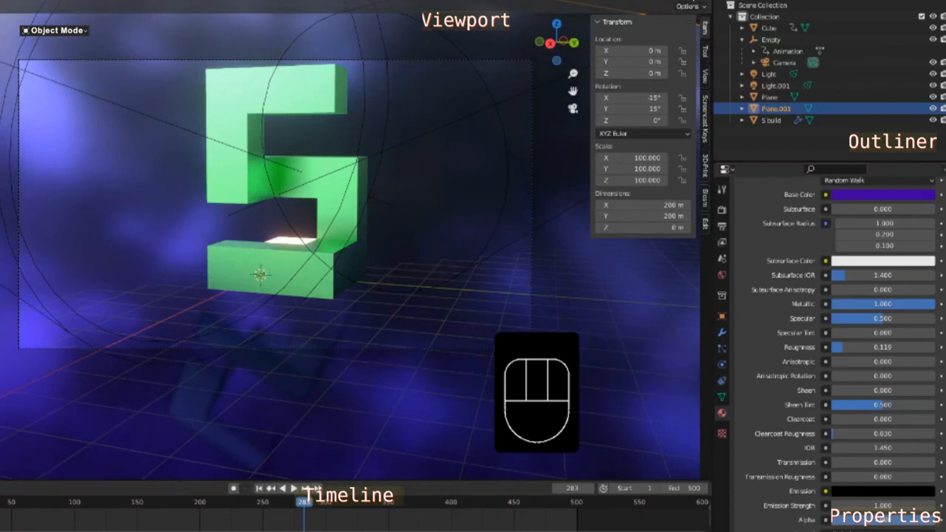
- Switch the viewport to rendered shading and move the animation to frame 219
{"action": "left_click", "coordinate": [691, 1]}
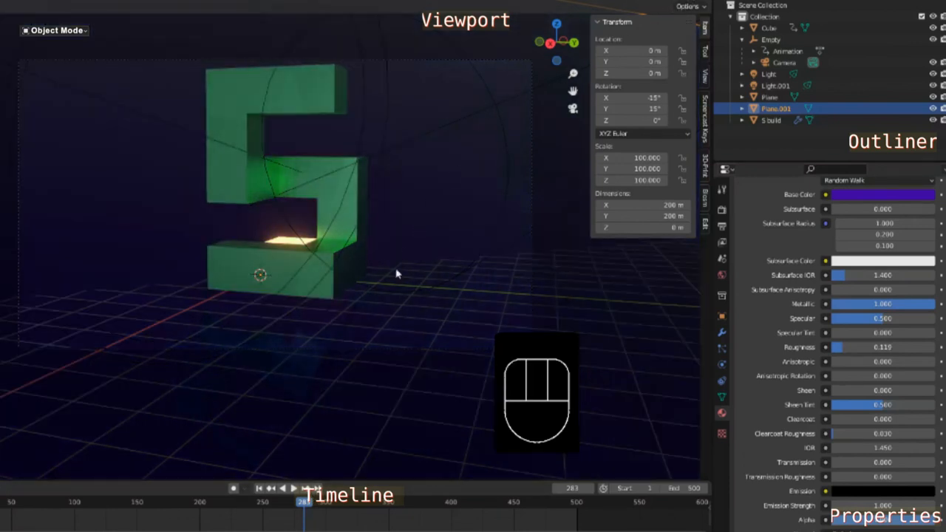
{"action": "left_click_drag", "start_coordinate": [300, 503], "coordinate": [226, 490]}
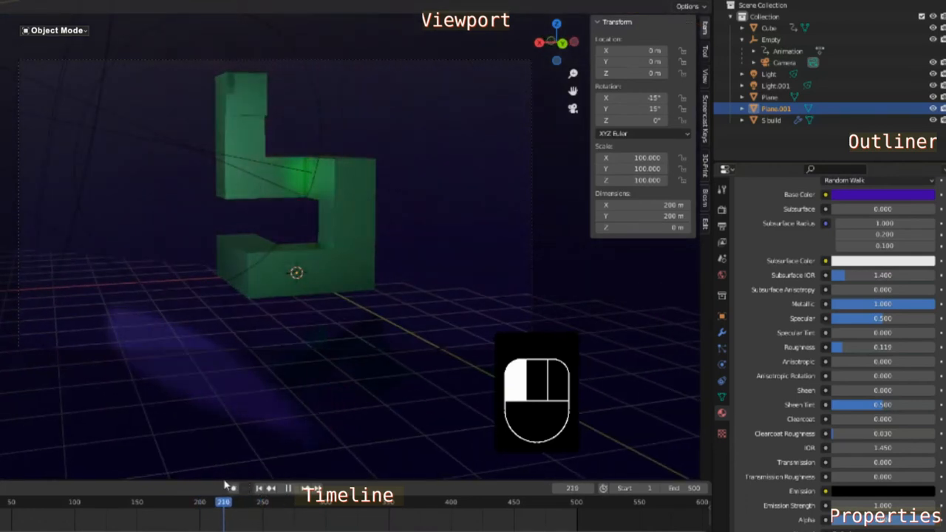
- Set the power of the spot light named Light to 10000 W and check it in the camera view
{"action": "left_click", "coordinate": [769, 74]}
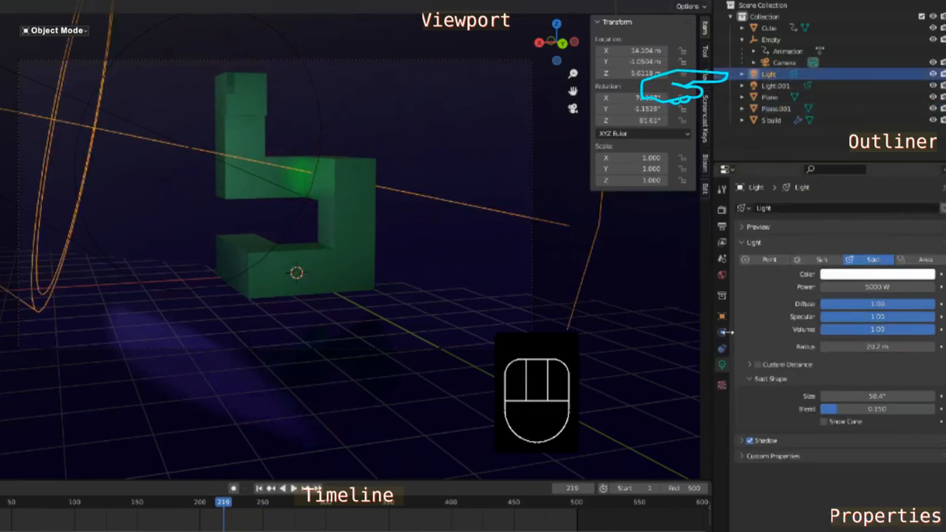
{"action": "left_click", "coordinate": [724, 371]}
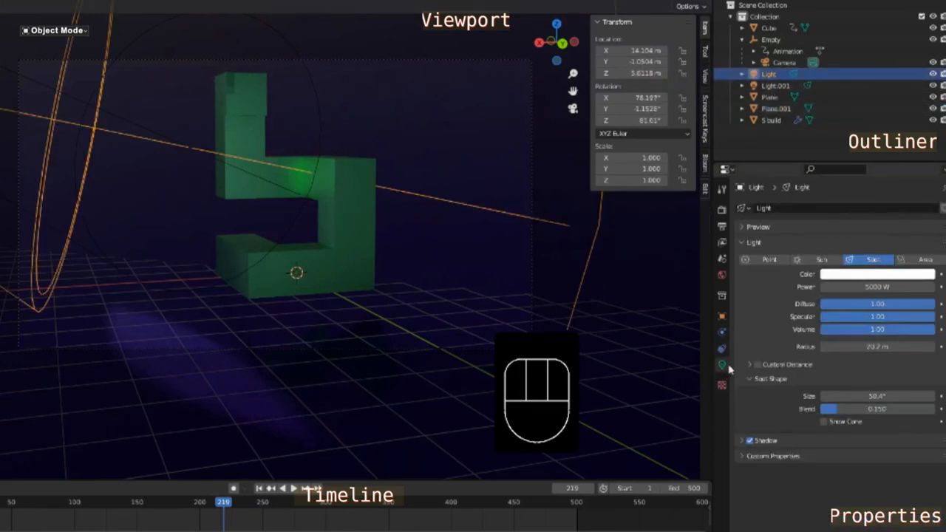
{"action": "left_click", "coordinate": [863, 287]}
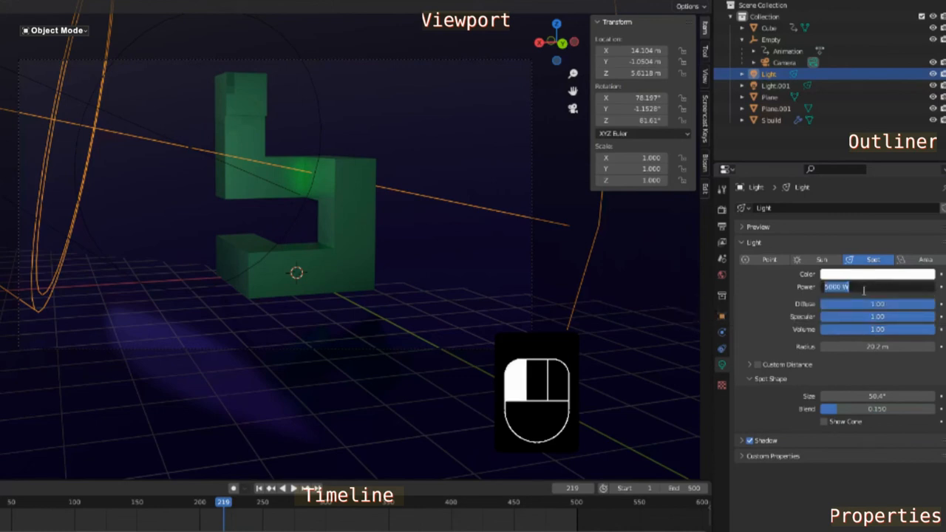
{"action": "left_click", "coordinate": [829, 288]}
{"action": "type", "text": "8"}
{"action": "key", "text": "Return"}
{"action": "left_click", "coordinate": [844, 288]}
{"action": "left_click", "coordinate": [829, 287]}
{"action": "key", "text": "Delete"}
{"action": "key", "text": "Return"}
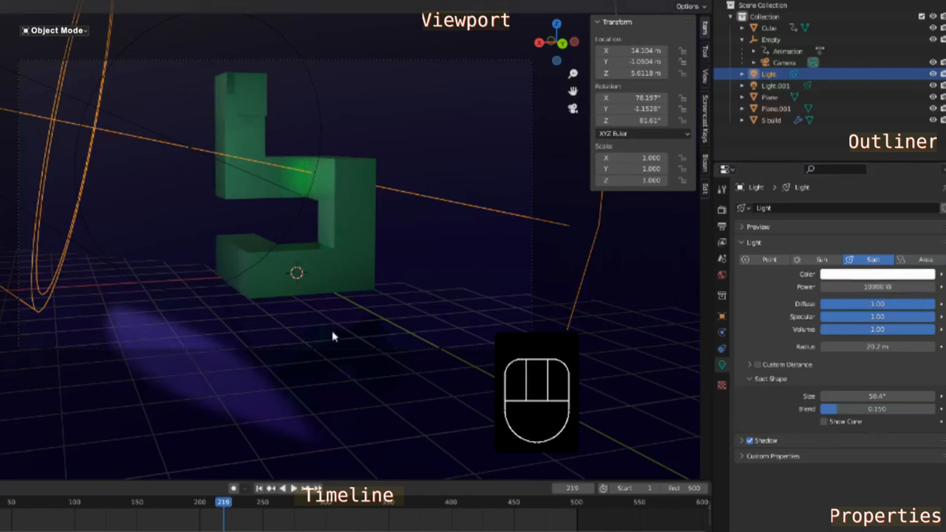
{"action": "key", "text": "KP_0"}
{"action": "key", "text": "KP_0"}
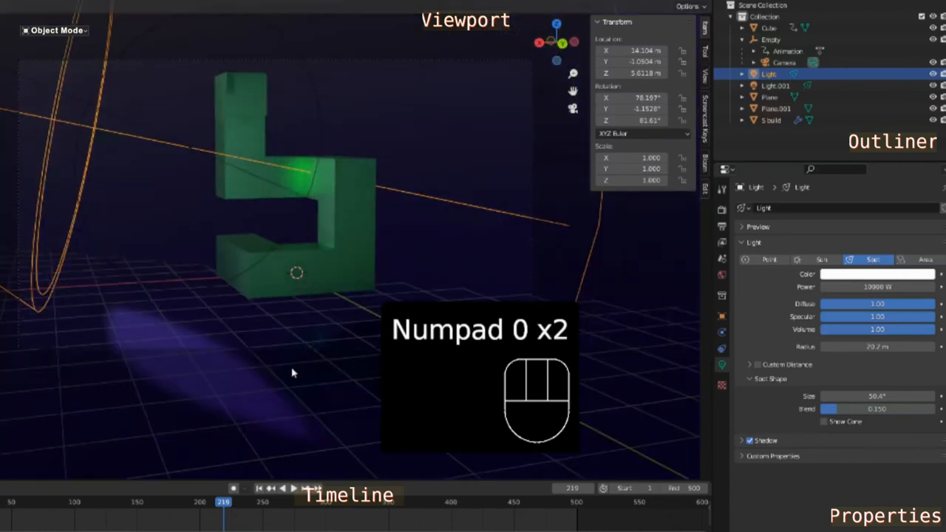
- Set the power of the spot light Light.001 to 10000 W
{"action": "left_click", "coordinate": [754, 86]}
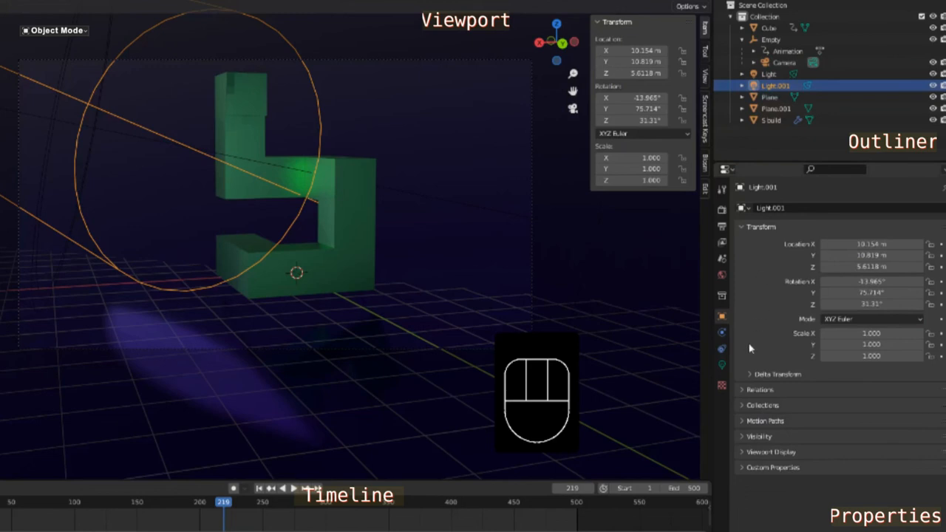
{"action": "left_click", "coordinate": [723, 365]}
{"action": "left_click", "coordinate": [860, 287]}
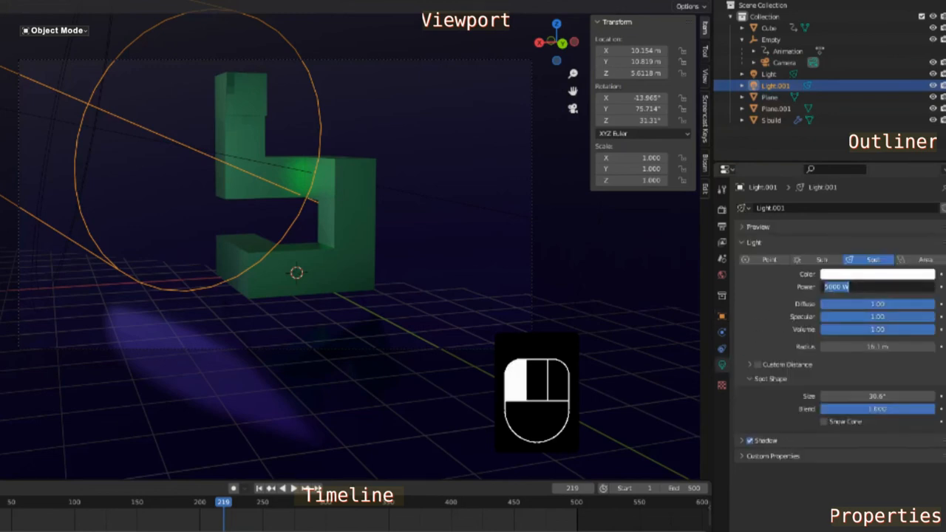
{"action": "left_click_drag", "start_coordinate": [829, 286], "coordinate": [824, 287]}
{"action": "key", "text": "Return"}
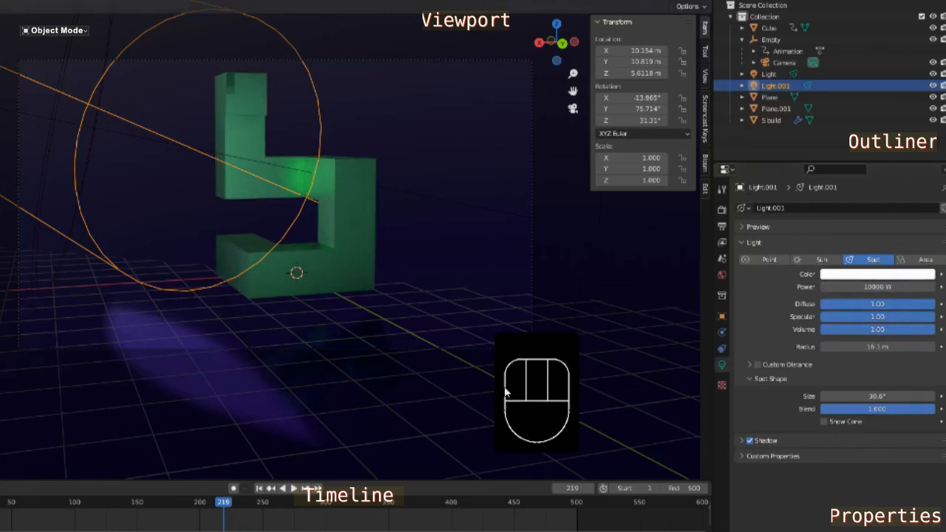
- Play the animation from the start and replay its ending to review the lighting and timing
{"action": "left_click_drag", "start_coordinate": [253, 504], "coordinate": [22, 485]}
{"action": "key", "text": "space"}
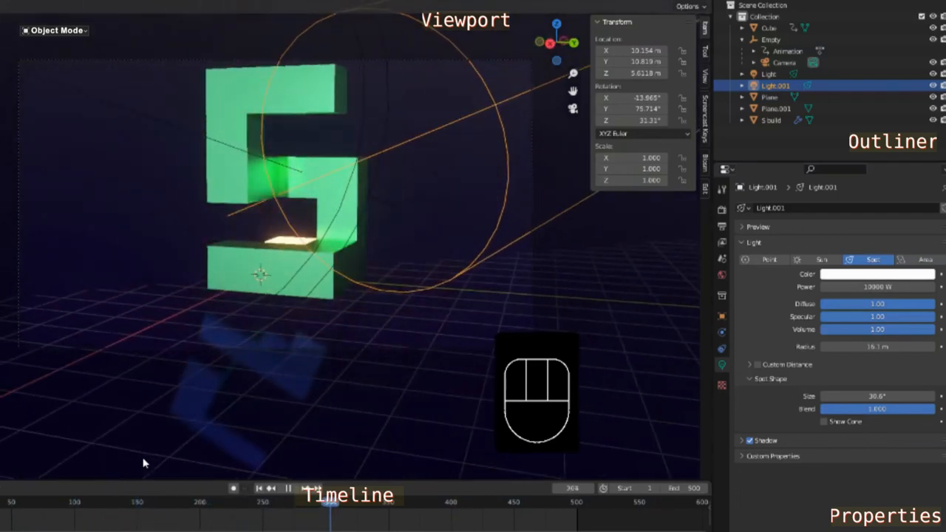
{"action": "key", "text": "space"}
{"action": "left_click_drag", "start_coordinate": [373, 505], "coordinate": [326, 506]}
{"action": "key", "text": "space"}
{"action": "key", "text": "space"}
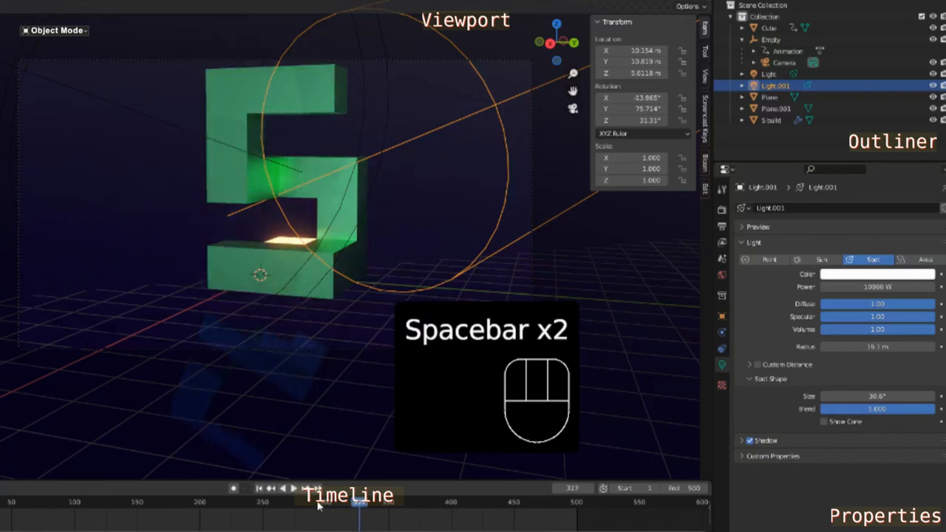
- Set the animation's end frame to 350 and play it from the beginning
{"action": "left_click", "coordinate": [687, 488]}
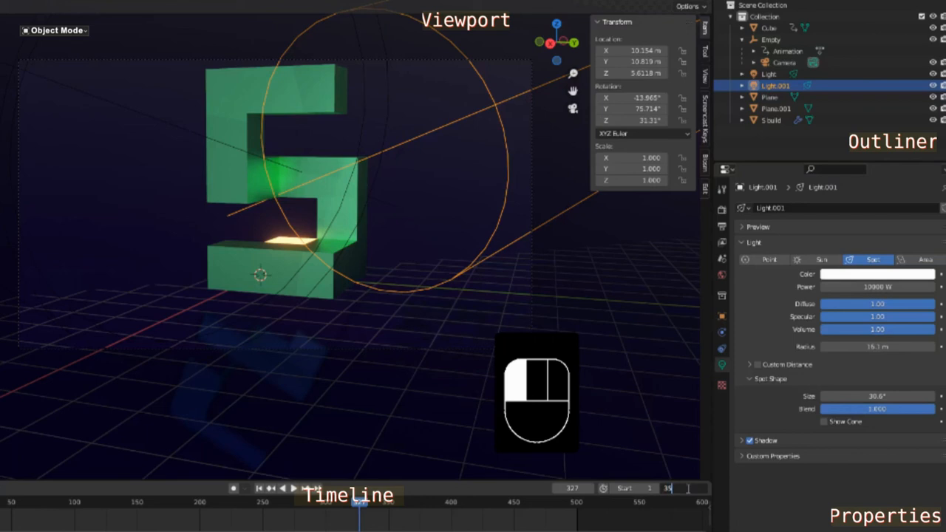
{"action": "key", "text": "Return"}
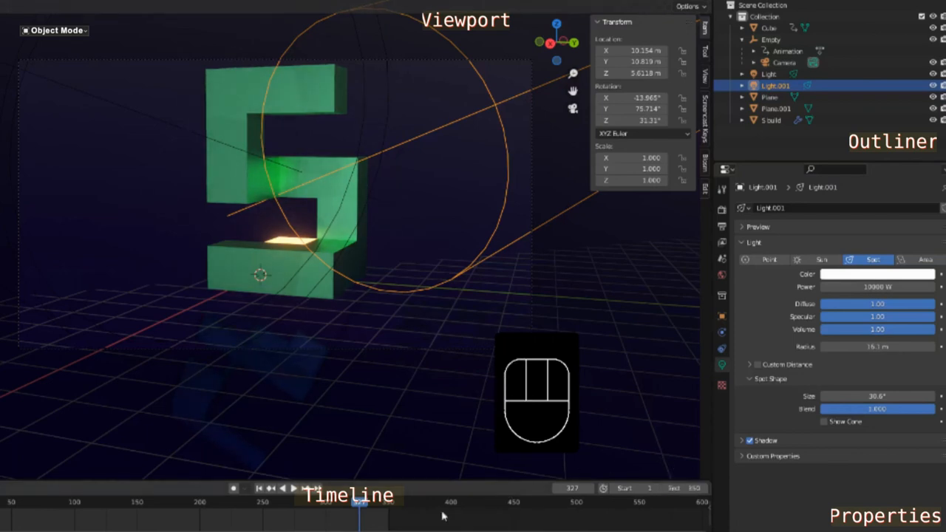
{"action": "left_click_drag", "start_coordinate": [360, 505], "coordinate": [0, 505]}
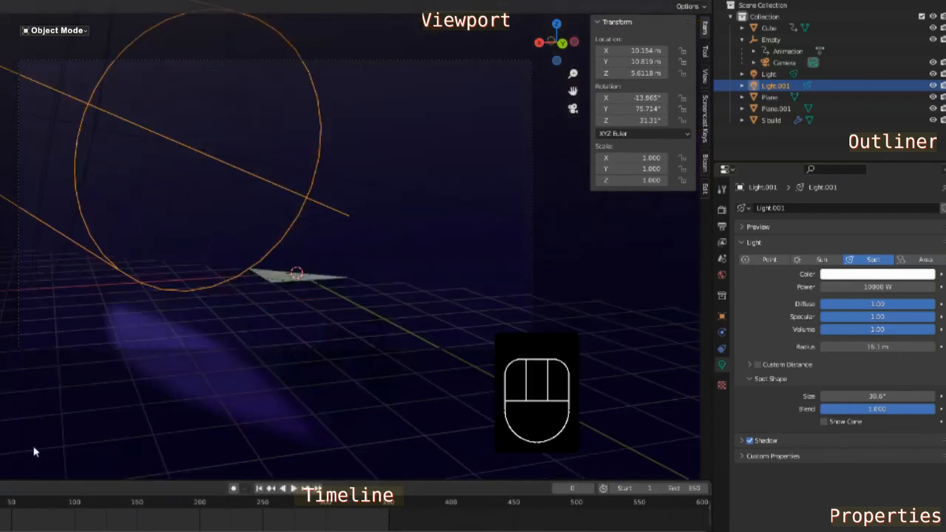
{"action": "key", "text": "space"}
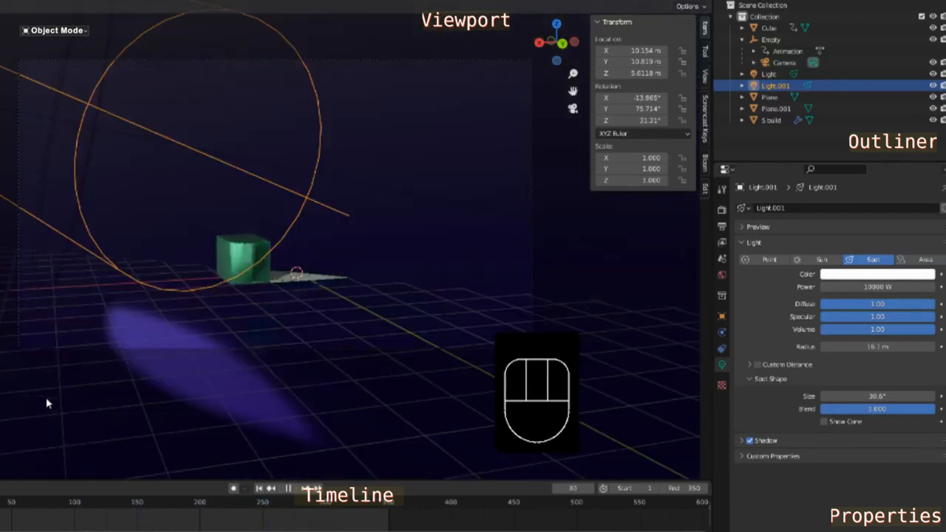
{"action": "key", "text": "space"}
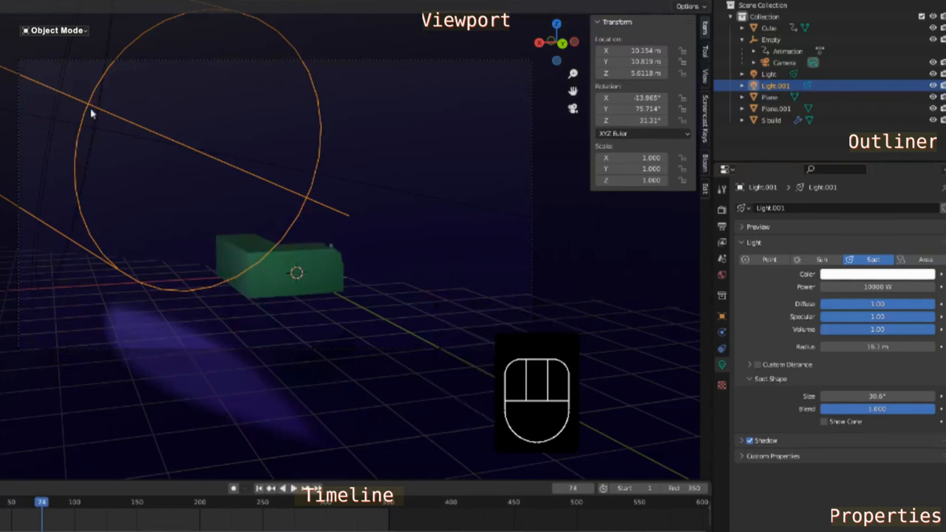
{"action": "key", "text": "space"}
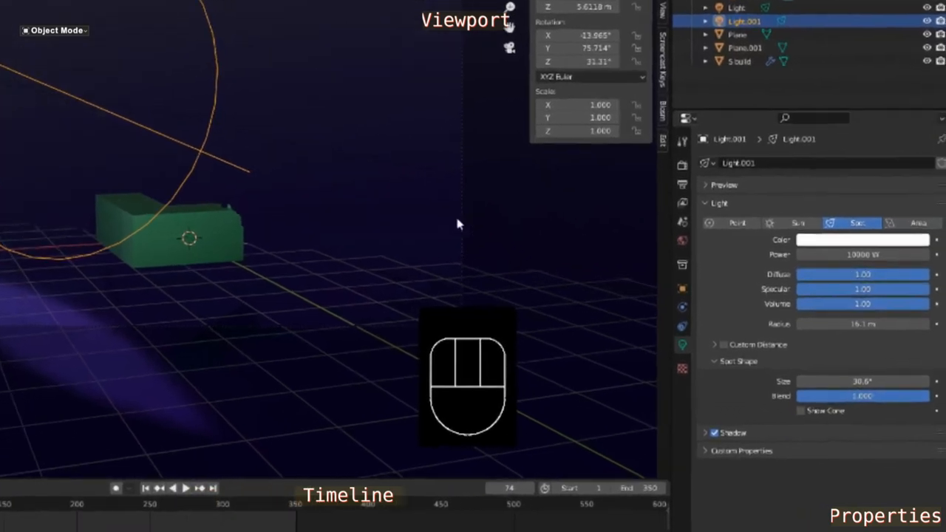
- Create a new folder named sRender in the sLogo2 Render directory for the render output
{"action": "left_click", "coordinate": [612, 112]}
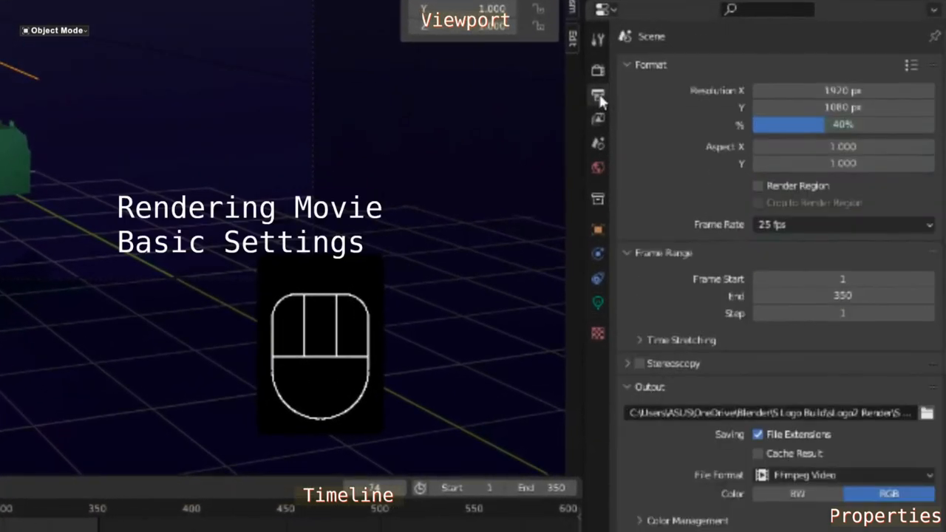
{"action": "left_click", "coordinate": [927, 414]}
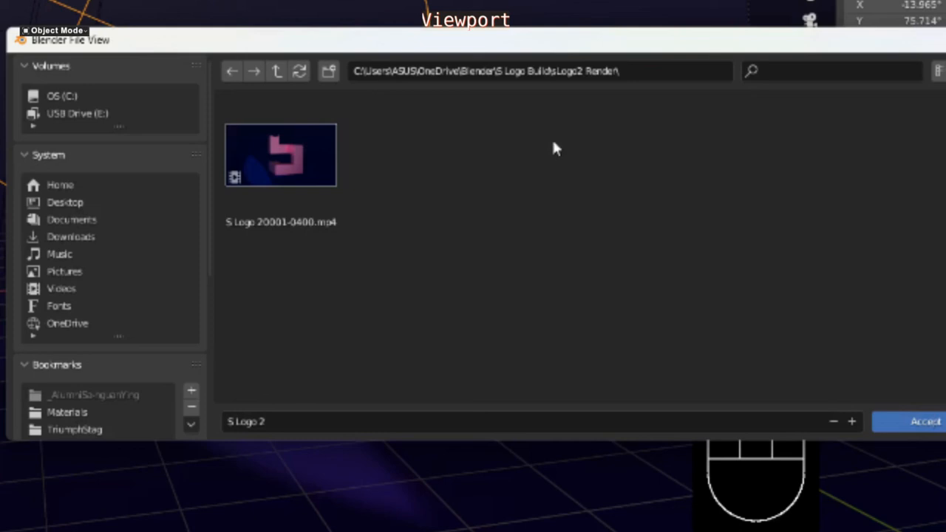
{"action": "left_click", "coordinate": [330, 72]}
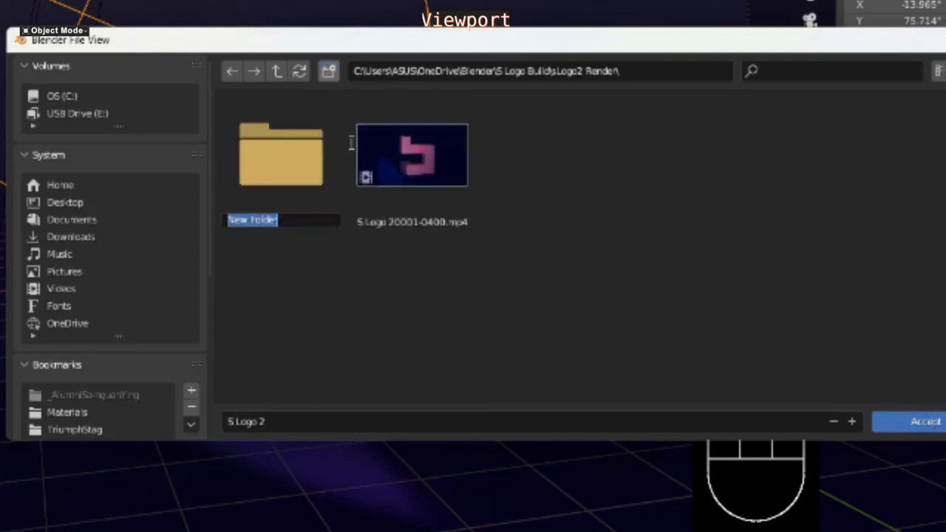
{"action": "left_click", "coordinate": [292, 218]}
{"action": "left_click_drag", "start_coordinate": [295, 219], "coordinate": [221, 215]}
{"action": "type", "text": "SRend"}
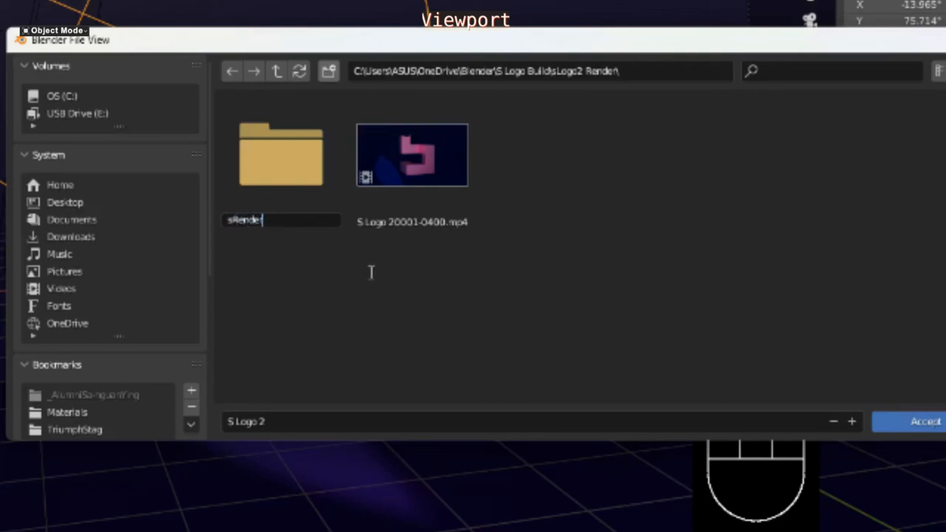
{"action": "type", "text": "er"}
{"action": "key", "text": "Return"}
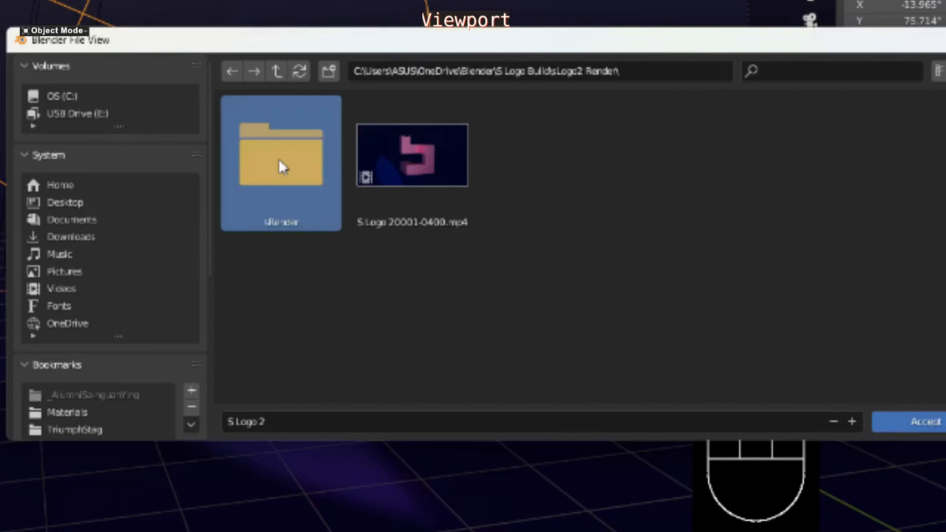
- Set the render output to a file named S Logo 3 inside the sRender folder
{"action": "double_click", "coordinate": [278, 156]}
{"action": "left_click", "coordinate": [278, 422]}
{"action": "left_click", "coordinate": [286, 422]}
{"action": "key", "text": "BackSpace"}
{"action": "key", "text": "BackSpace"}
{"action": "type", "text": "3"}
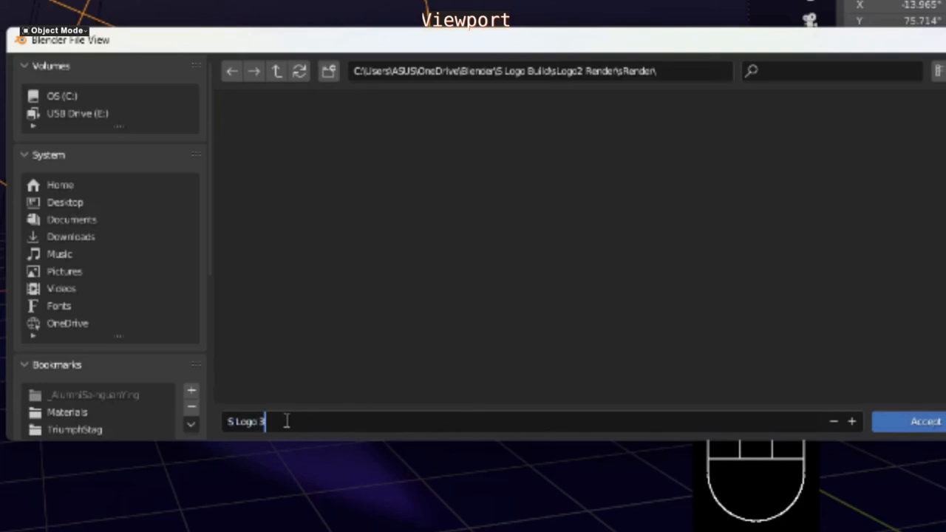
{"action": "left_click", "coordinate": [926, 422]}
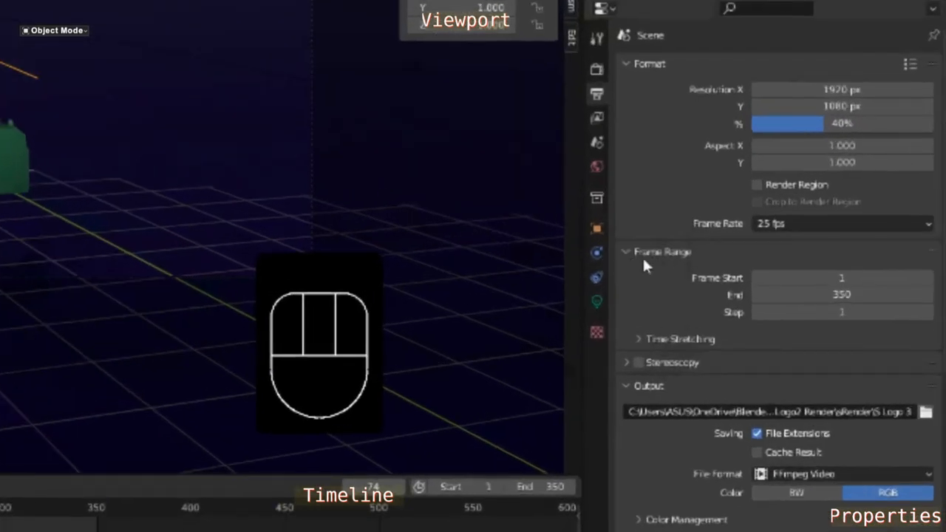
- Choose FFmpeg Video as the output file format
{"action": "scroll", "coordinate": [695, 263], "scroll_direction": "down", "scroll_amount": 5}
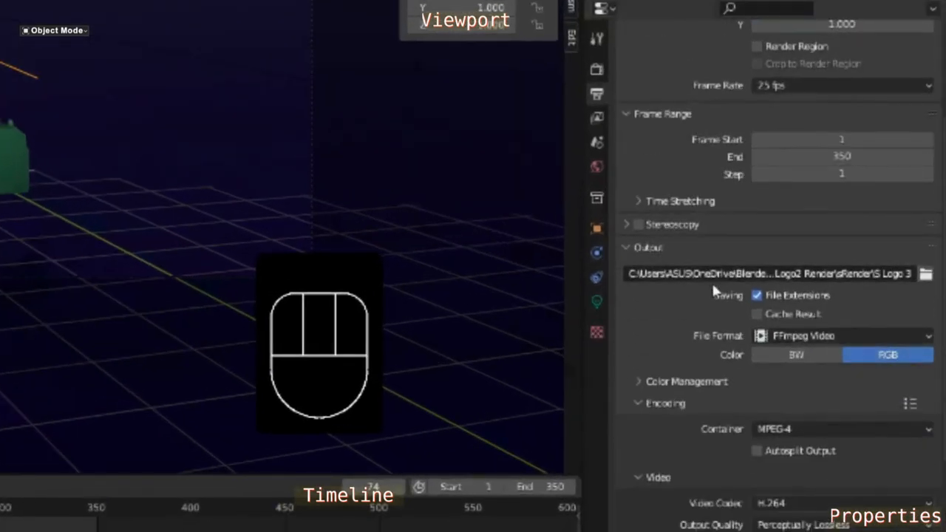
{"action": "scroll", "coordinate": [712, 281], "scroll_direction": "down", "scroll_amount": 1}
{"action": "left_click", "coordinate": [869, 300]}
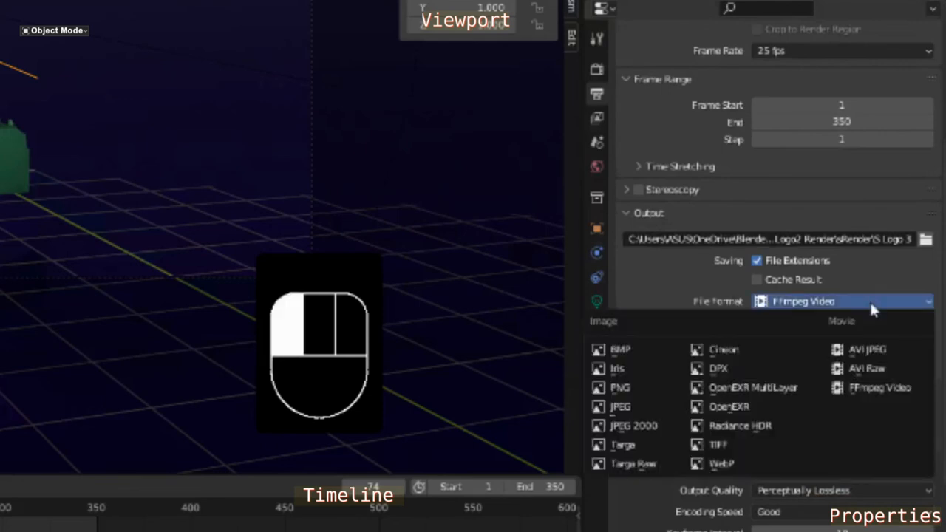
{"action": "left_click", "coordinate": [868, 389]}
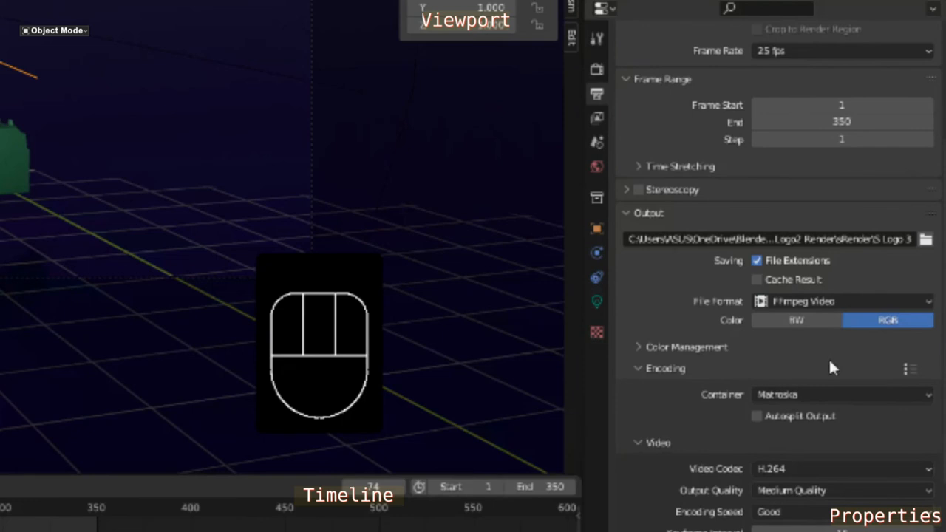
- Apply the H264 in MP4 encoding preset and set the video output quality to Perceptually Lossless
{"action": "scroll", "coordinate": [829, 358], "scroll_direction": "down", "scroll_amount": 3}
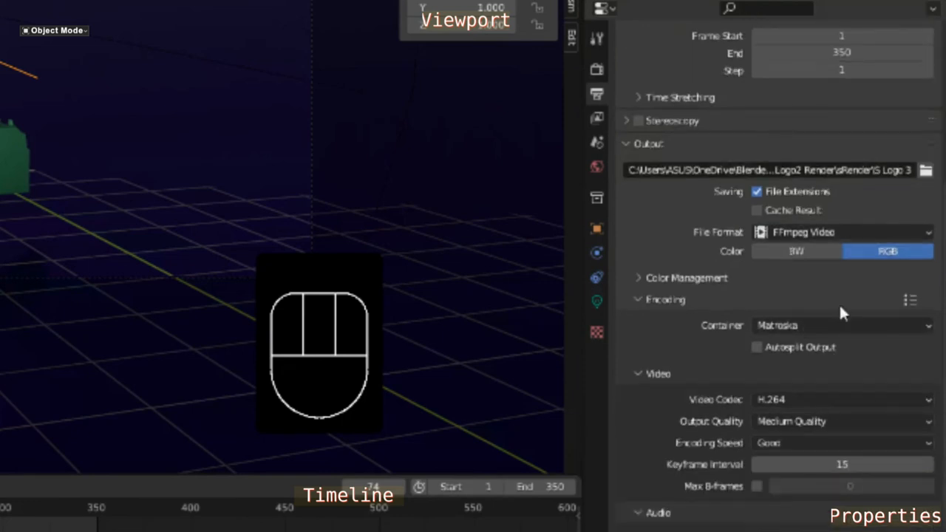
{"action": "left_click", "coordinate": [908, 299]}
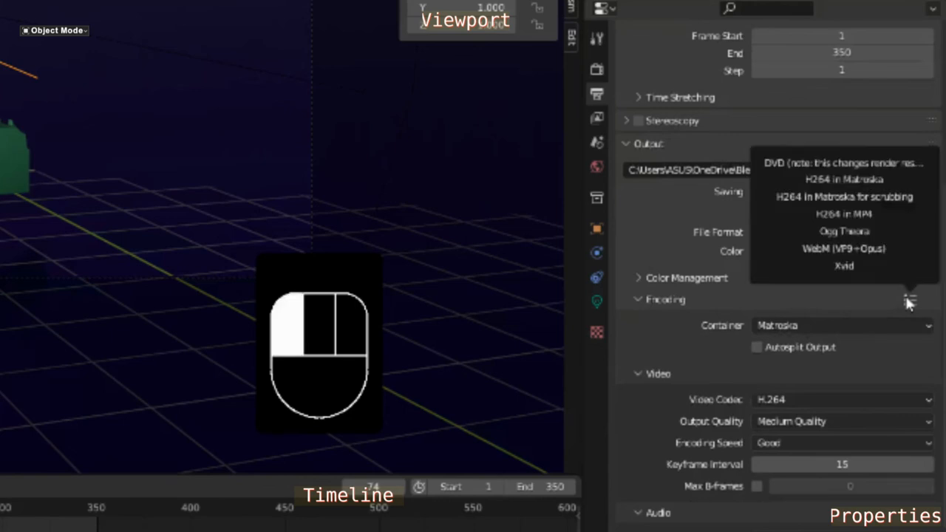
{"action": "left_click", "coordinate": [881, 222]}
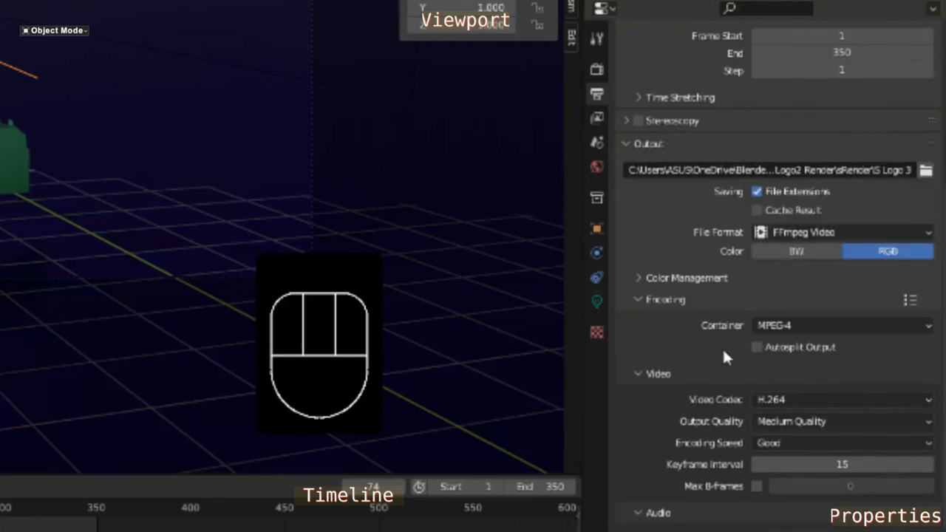
{"action": "left_click", "coordinate": [761, 422]}
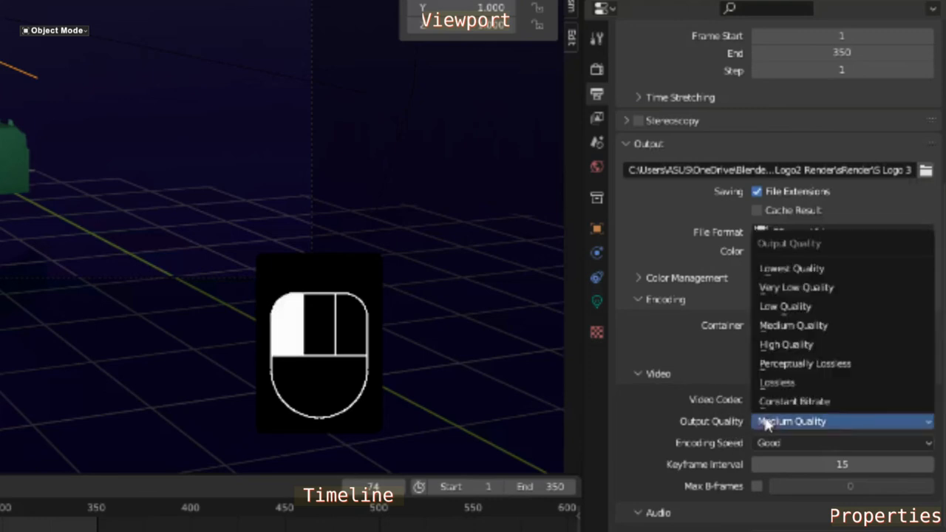
{"action": "left_click", "coordinate": [789, 364]}
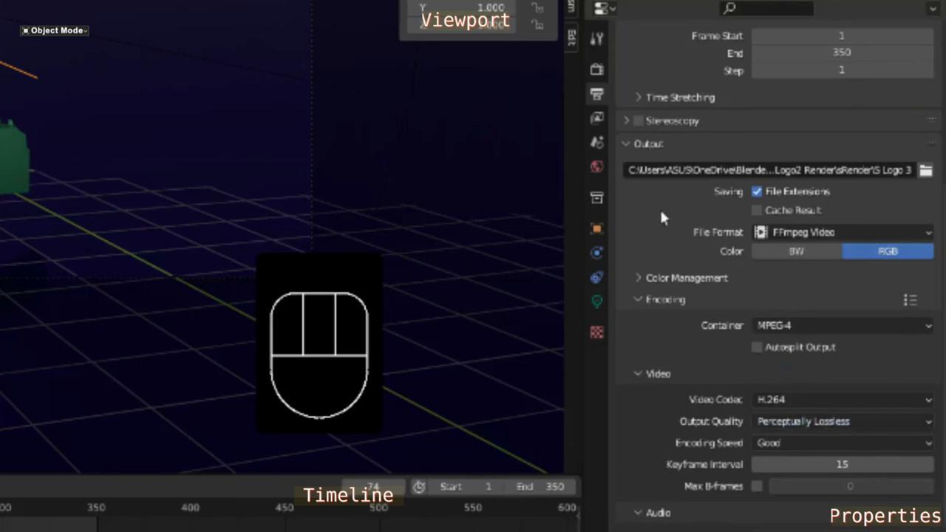
- Check the scene's render settings and start rendering the full animation
{"action": "left_click", "coordinate": [598, 69]}
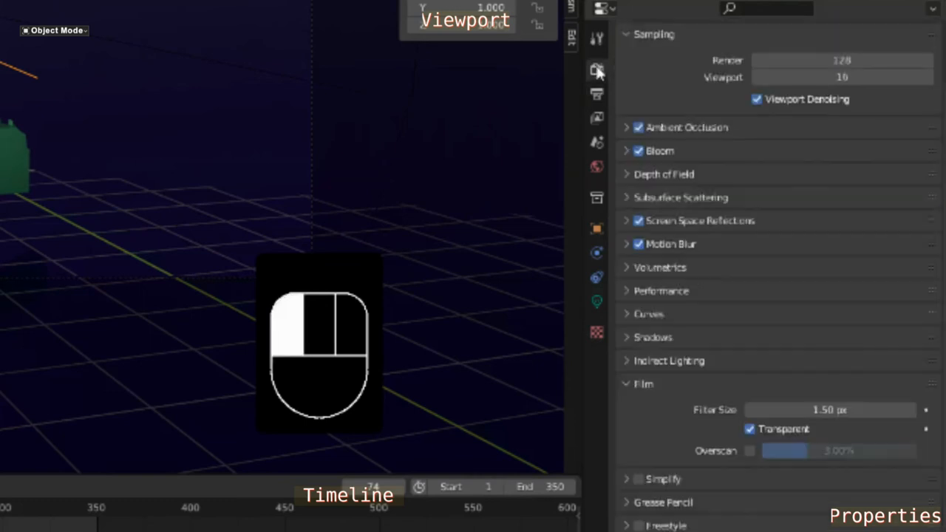
{"action": "scroll", "coordinate": [669, 85], "scroll_direction": "up", "scroll_amount": 1}
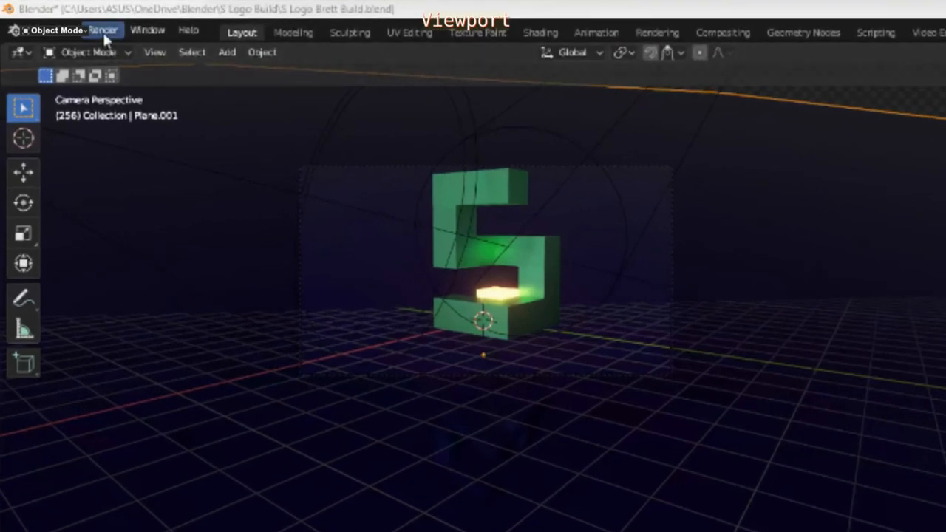
{"action": "left_click", "coordinate": [103, 30]}
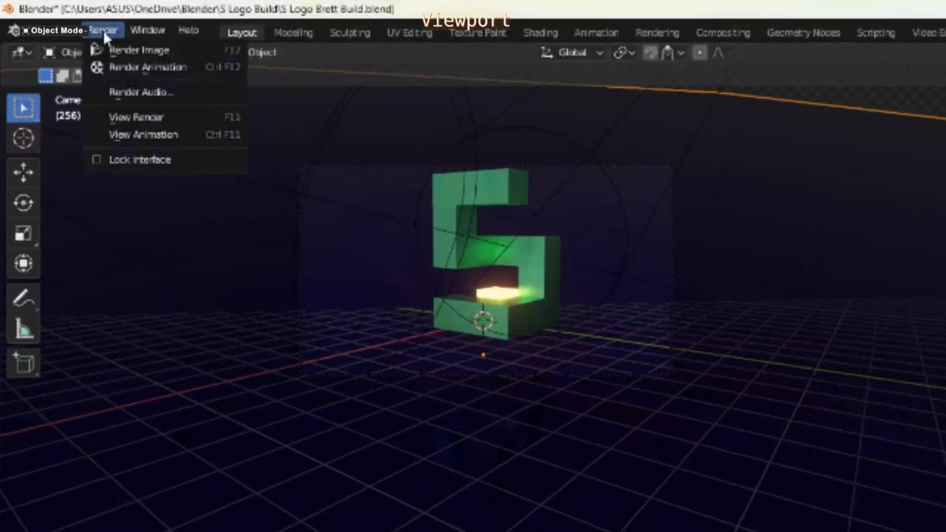
{"action": "left_click", "coordinate": [131, 68]}
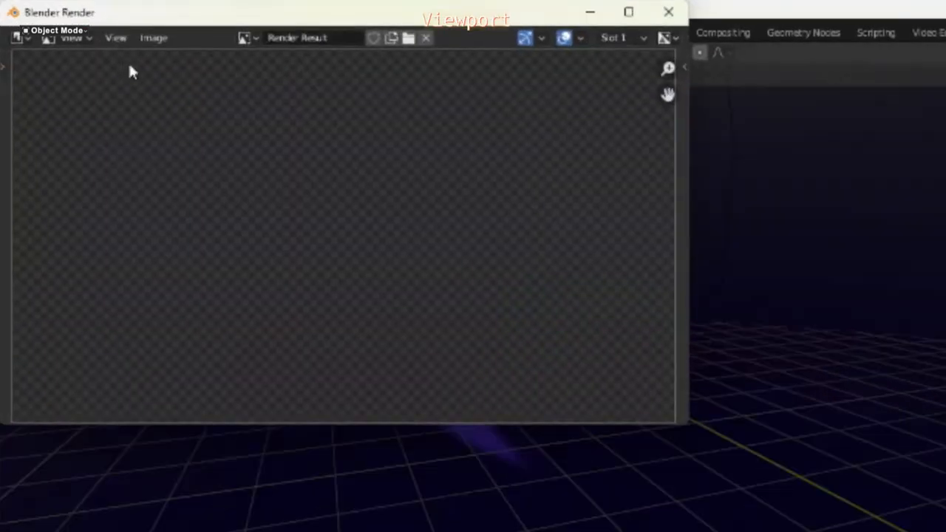